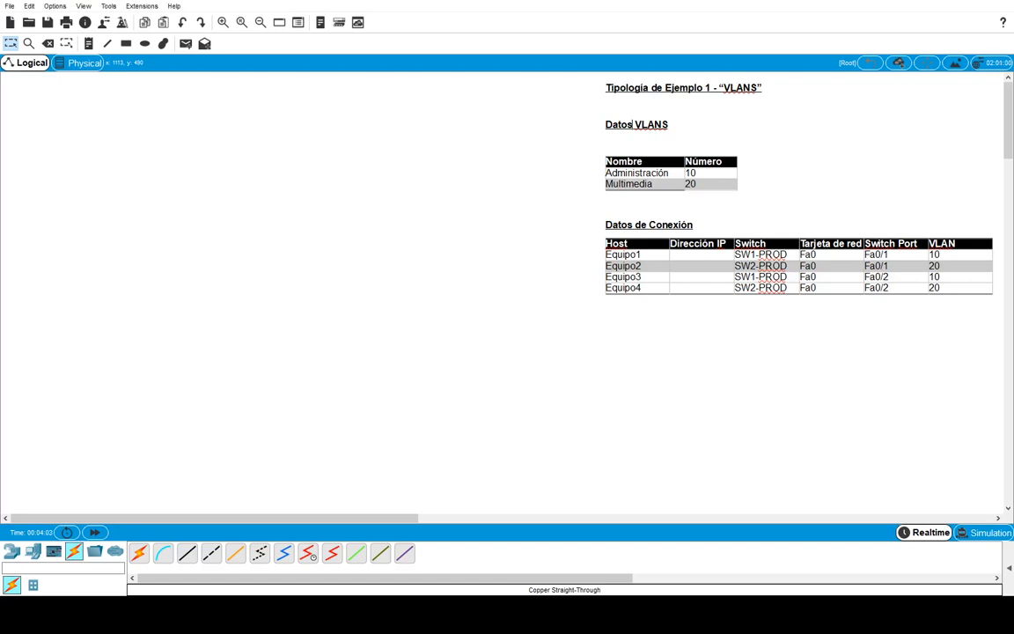
Place two 2960 switches side by side in the empty upper area of the workspace.
left_click(11, 552)
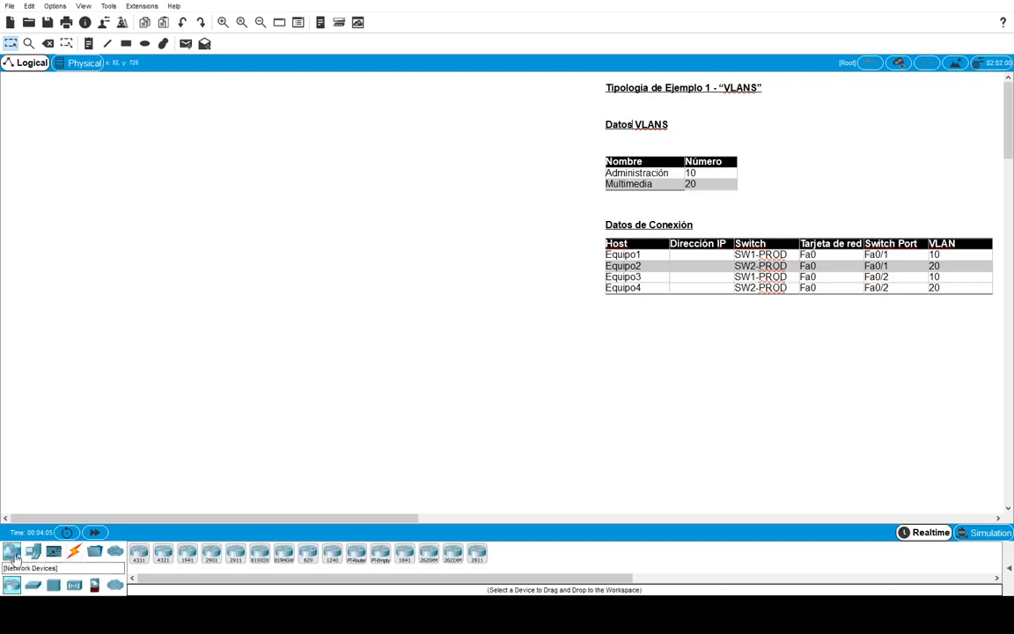
left_click(33, 584)
left_click(139, 551)
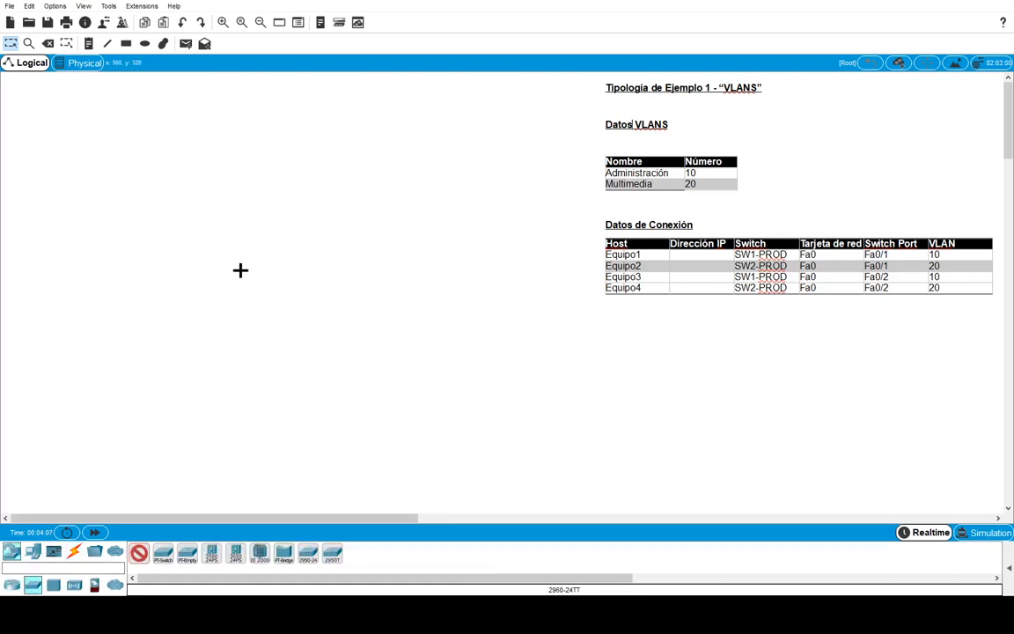
left_click(233, 197)
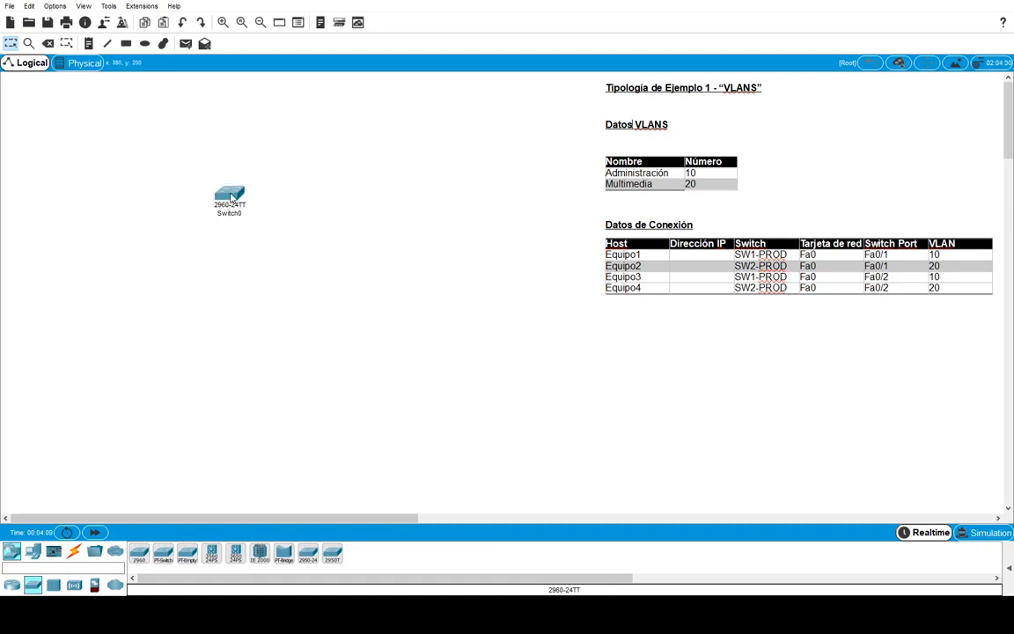
left_click(139, 551)
left_click(328, 193)
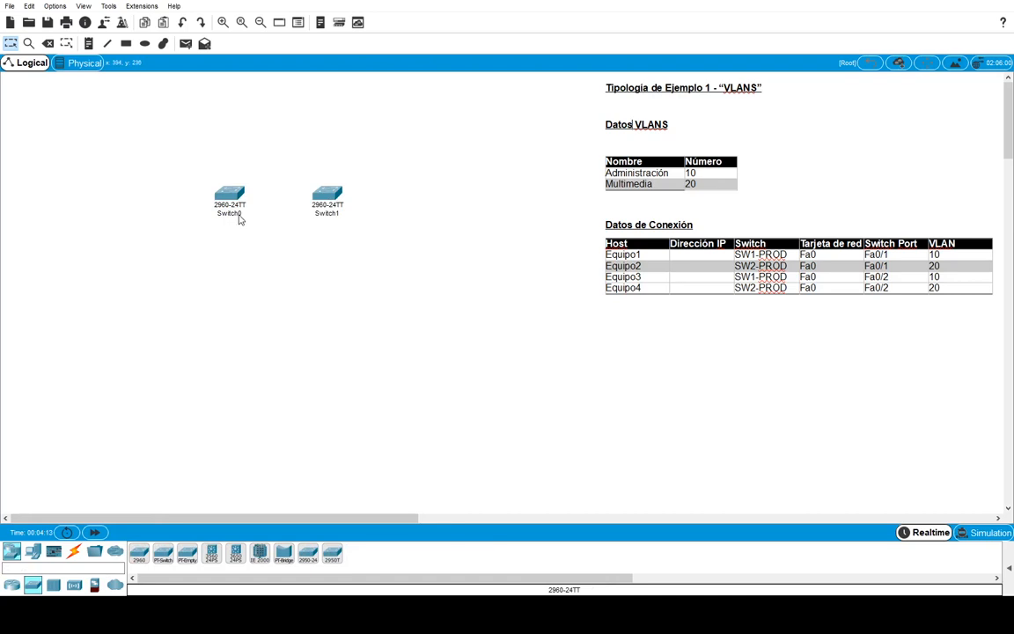
Rename Switch0 as SW1-PROD and Switch1 as SW2-PROD.
left_click(236, 214)
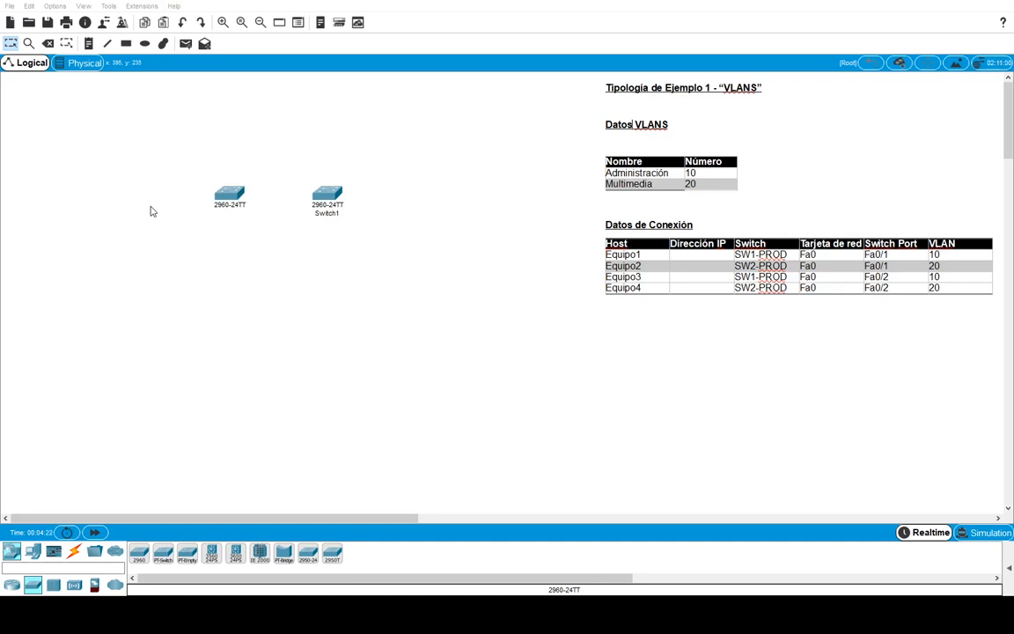
left_click(330, 213)
type("SW2-PROD")
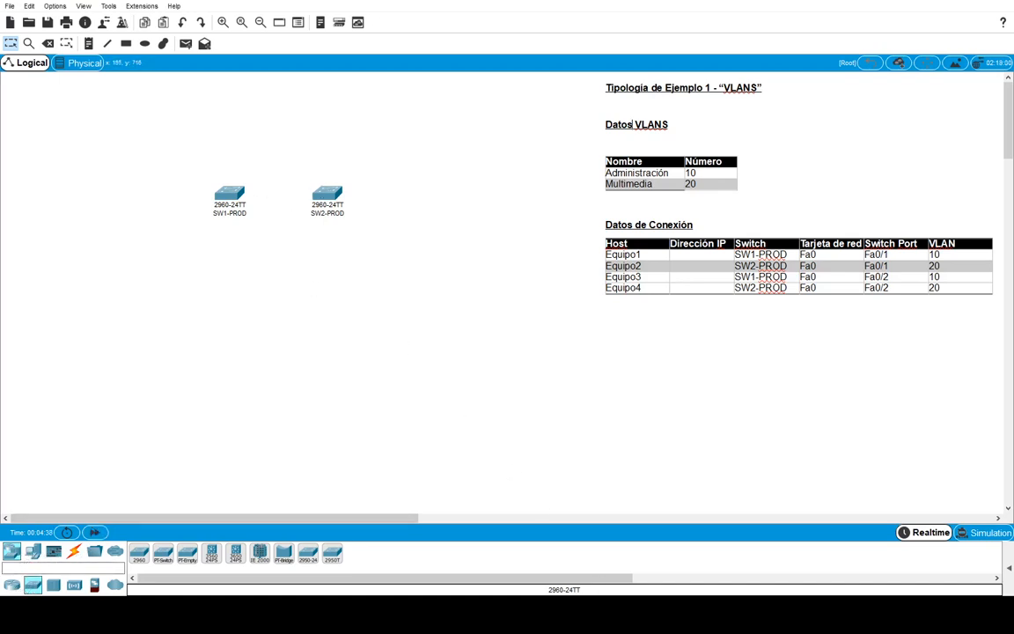
Add four PCs in a horizontal row below the two switches.
left_click(33, 551)
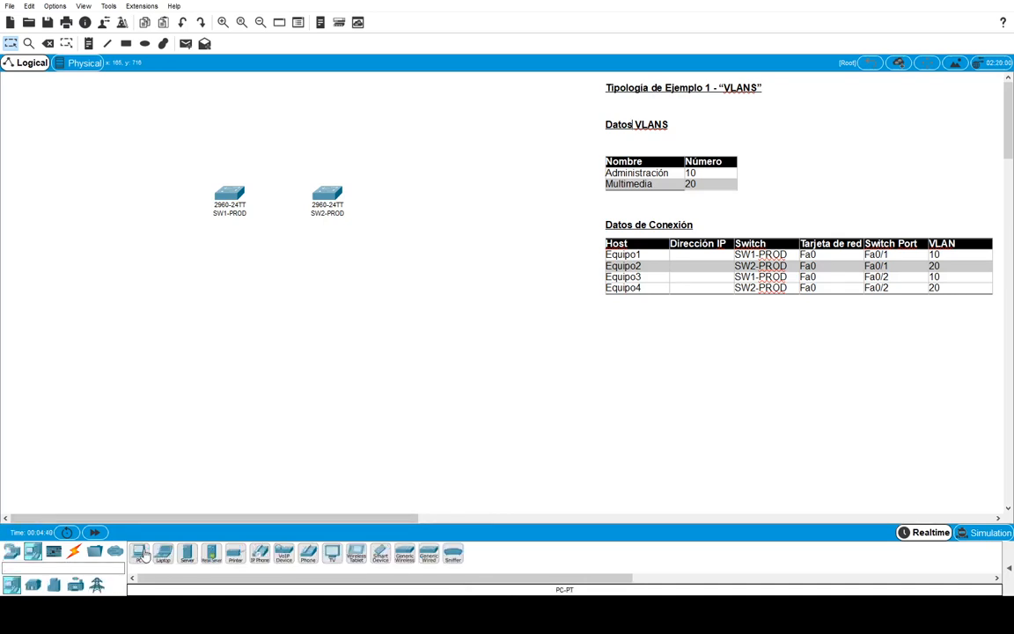
left_click(140, 552)
left_click(158, 309)
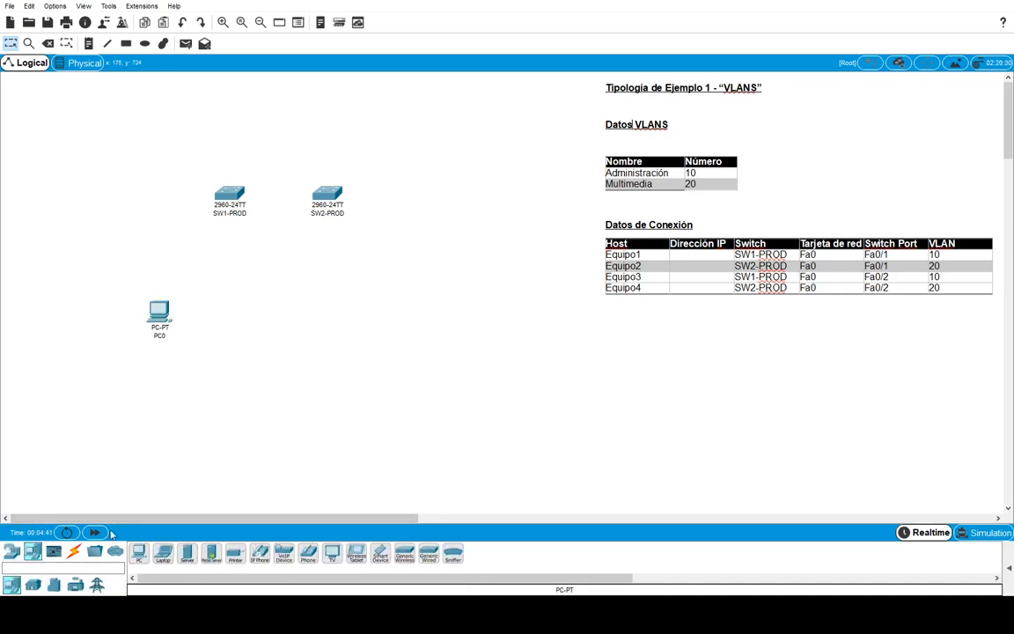
left_click(223, 309)
left_click(138, 552)
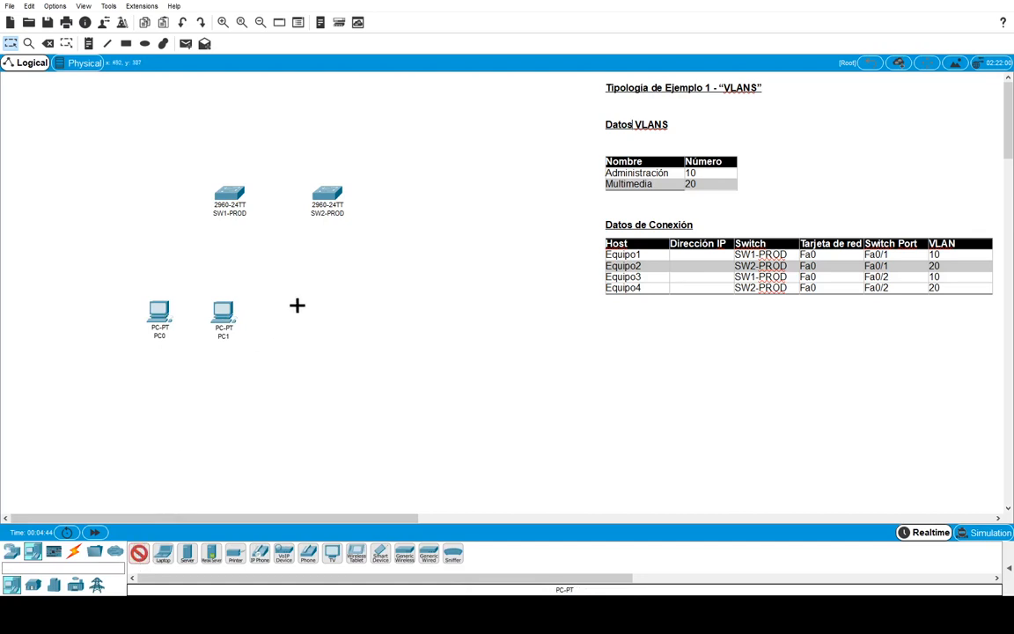
left_click(286, 309)
left_click(139, 552)
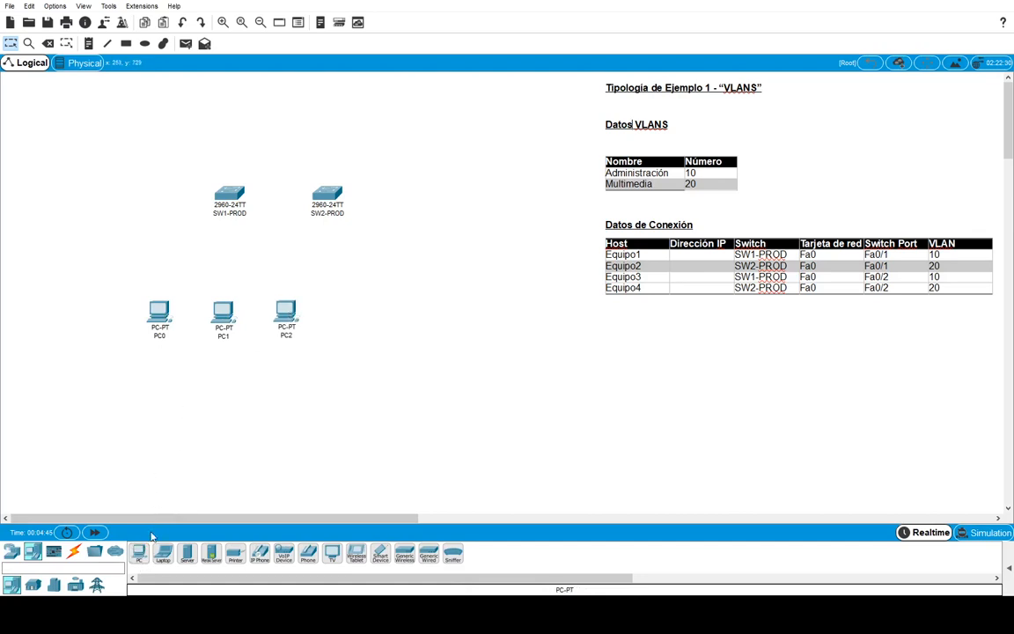
left_click(358, 308)
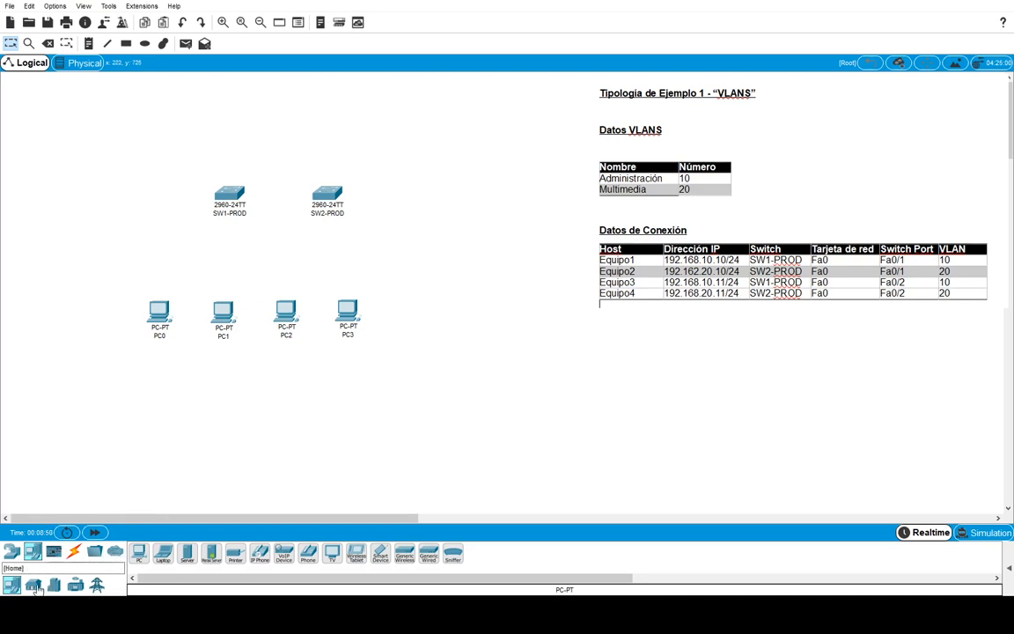
left_click(75, 552)
left_click(234, 552)
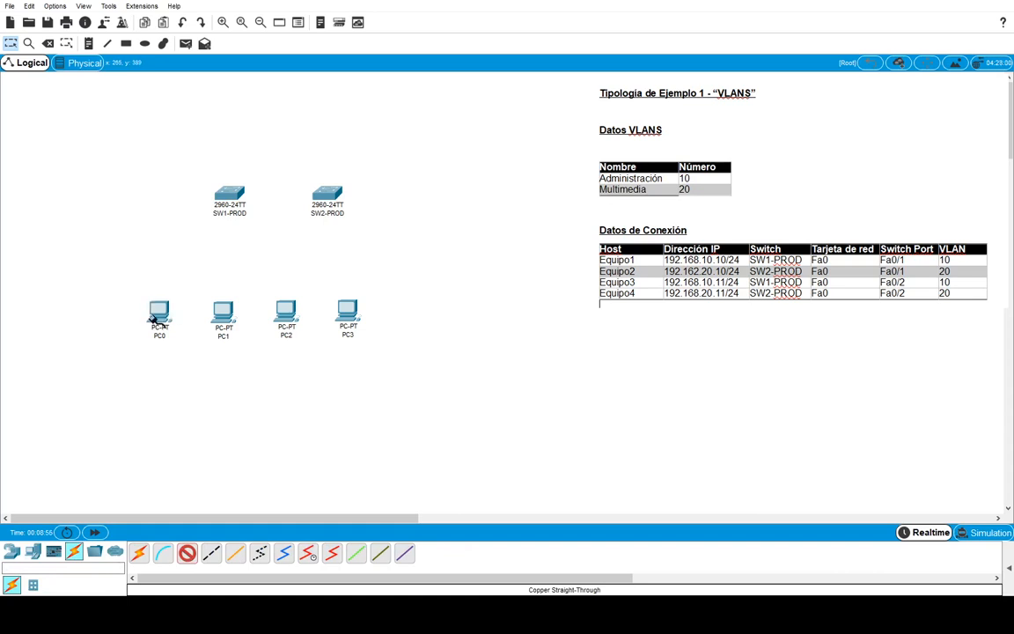
key("Escape")
Rename PC0 as Equipo1 and PC1 as Equipo2.
left_click(161, 337)
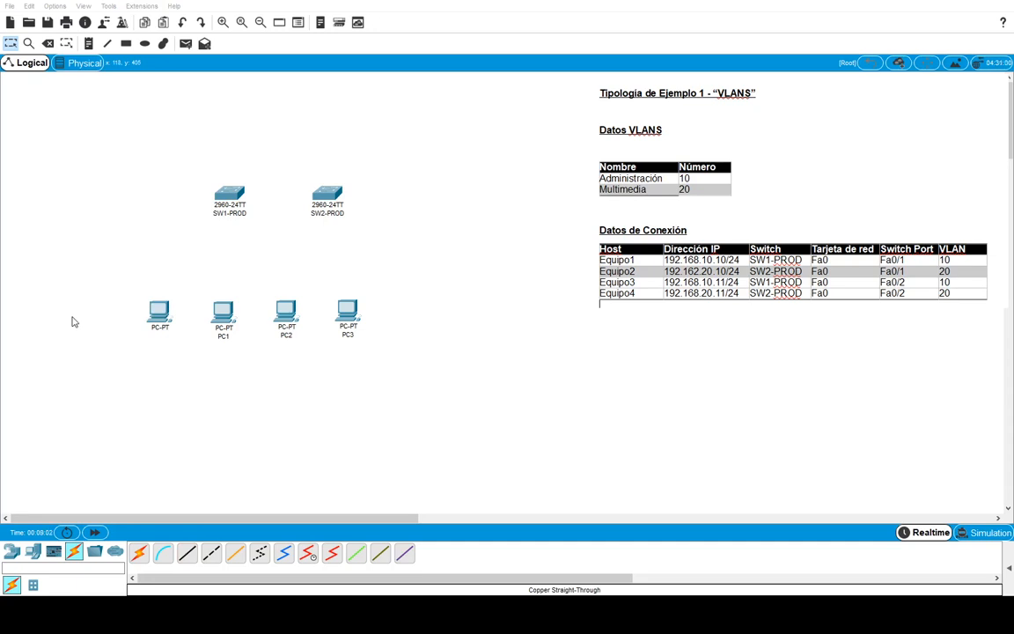
type("Equipo1")
left_click(225, 389)
left_click(226, 336)
type("Equipo2")
left_click(294, 374)
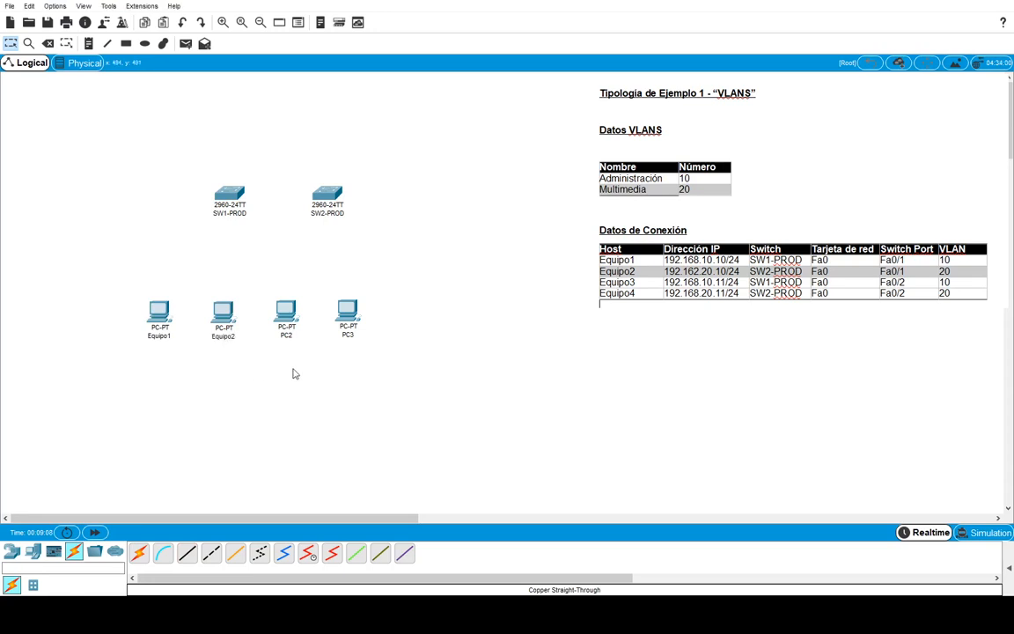
Rename PC2 as Equipo3 and PC3 as Equipo4.
left_click(286, 336)
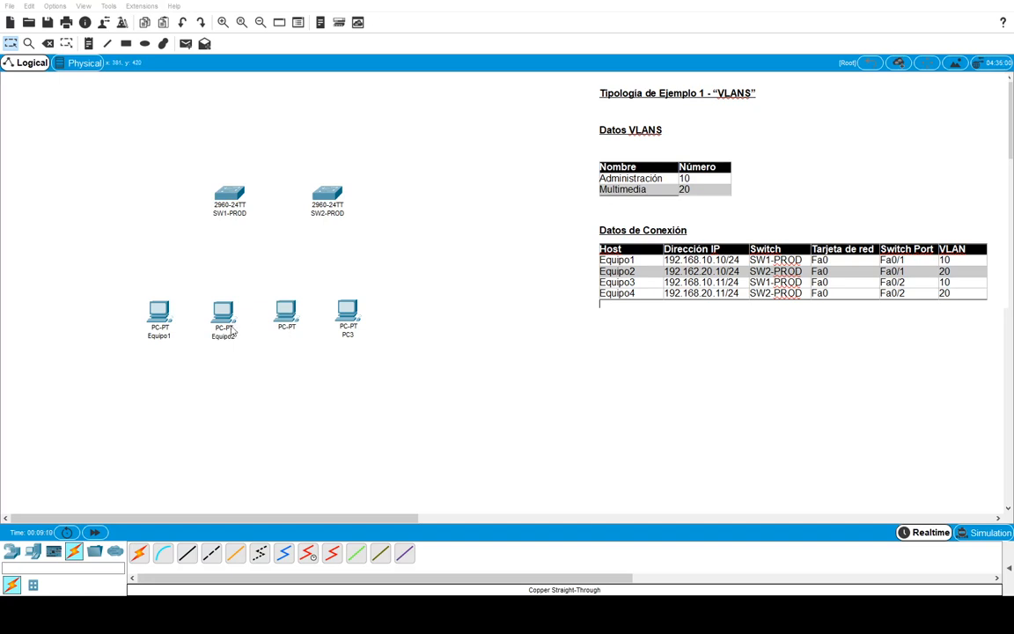
type("Equipo3")
left_click(368, 437)
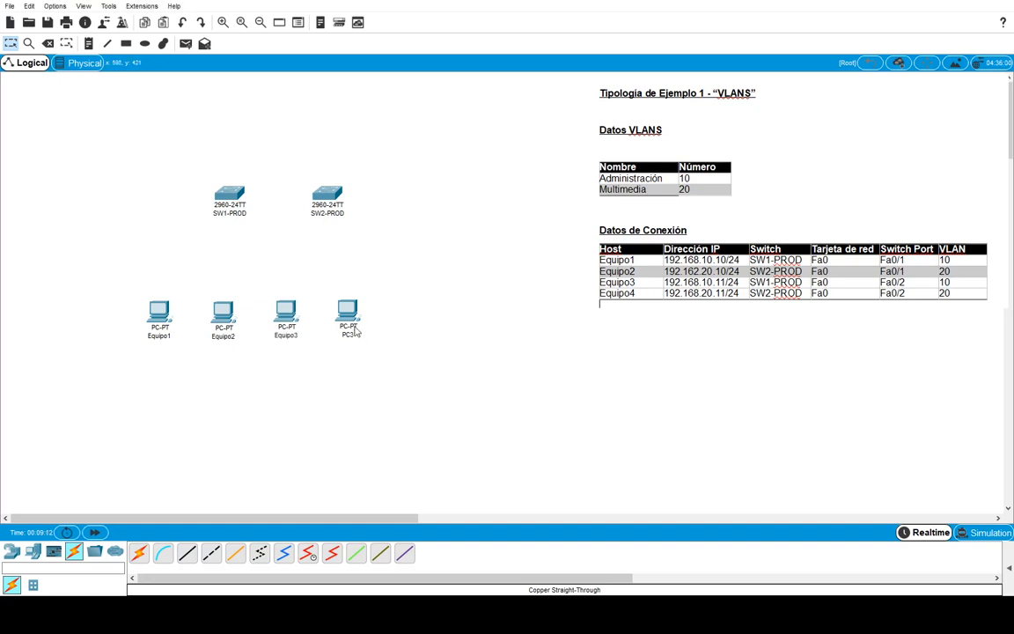
left_click(349, 335)
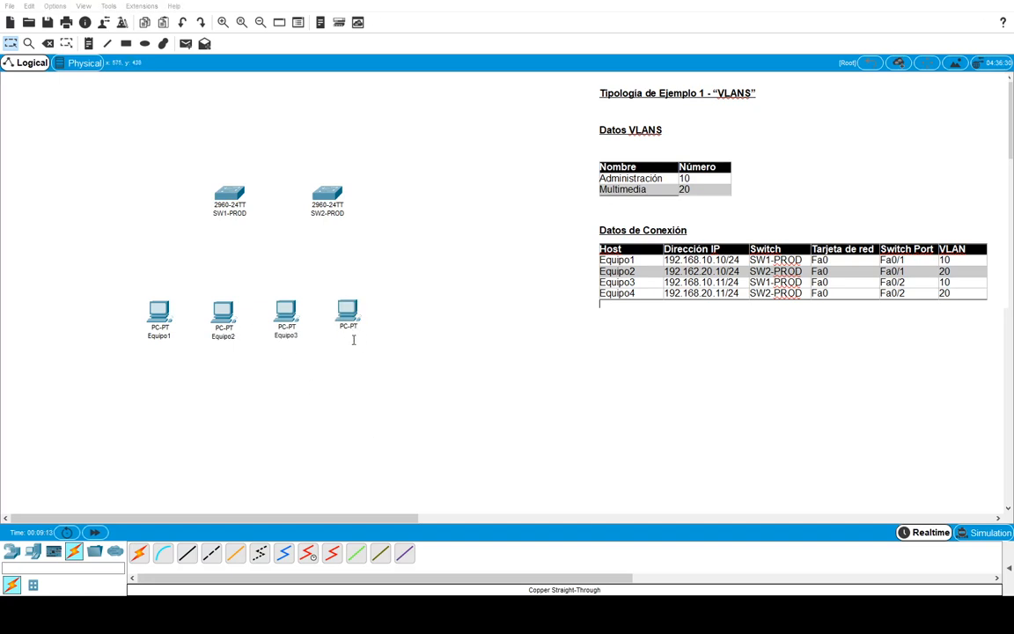
type("Equipo4")
left_click(410, 358)
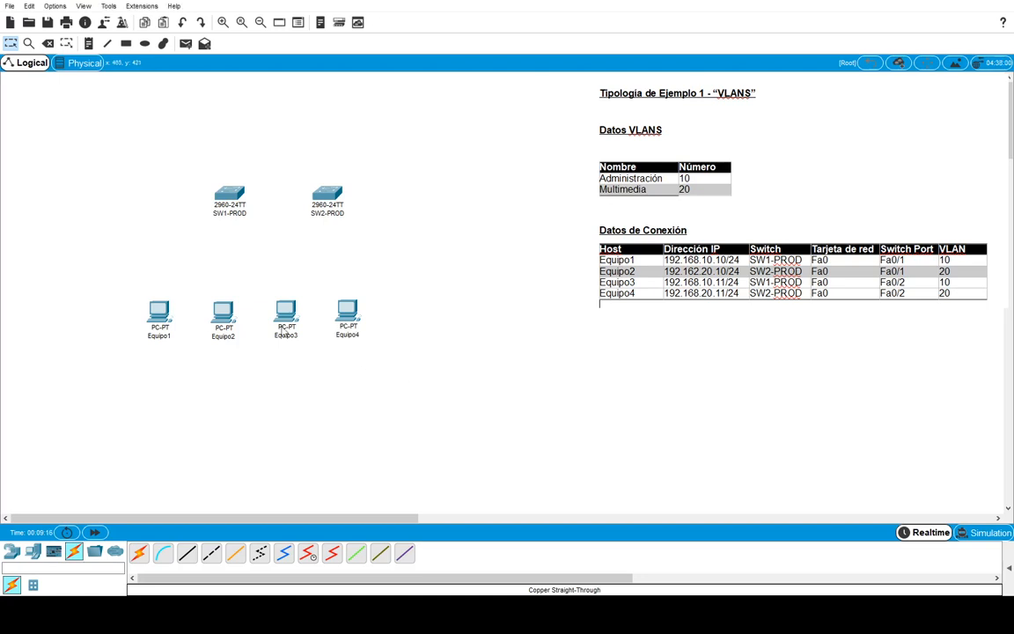
Add a laptop to the left of SW1-PROD, level with the switches, and name it ADMIN.
left_click(32, 552)
left_click(163, 551)
left_click(66, 198)
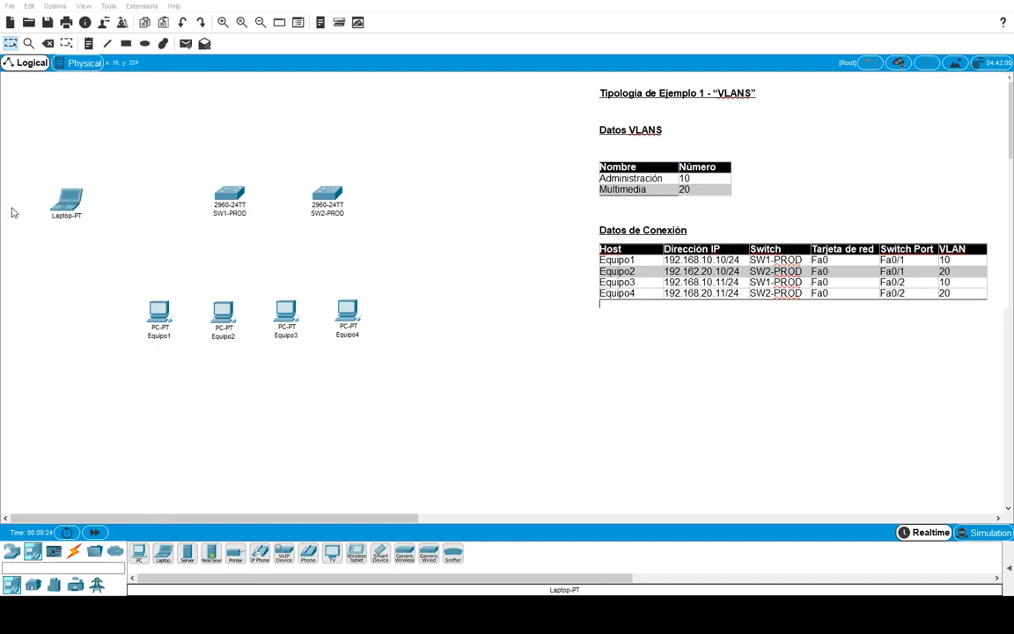
left_click_drag(67, 199, 86, 204)
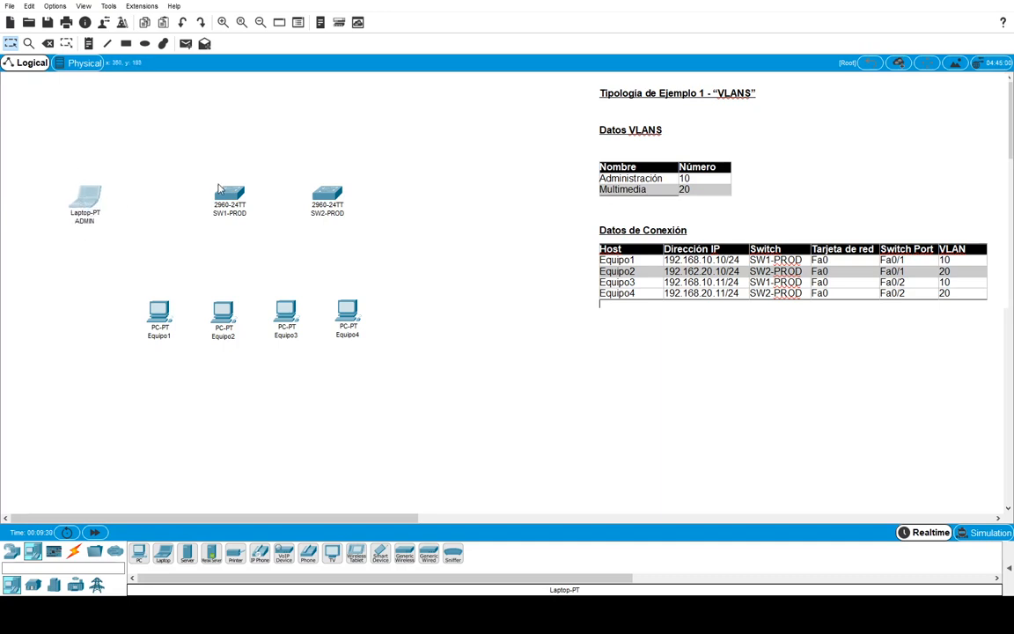
Connect Equipo1's Fa0 to SW1-PROD's Fa0/1 with a copper straight-through cable.
left_click(73, 551)
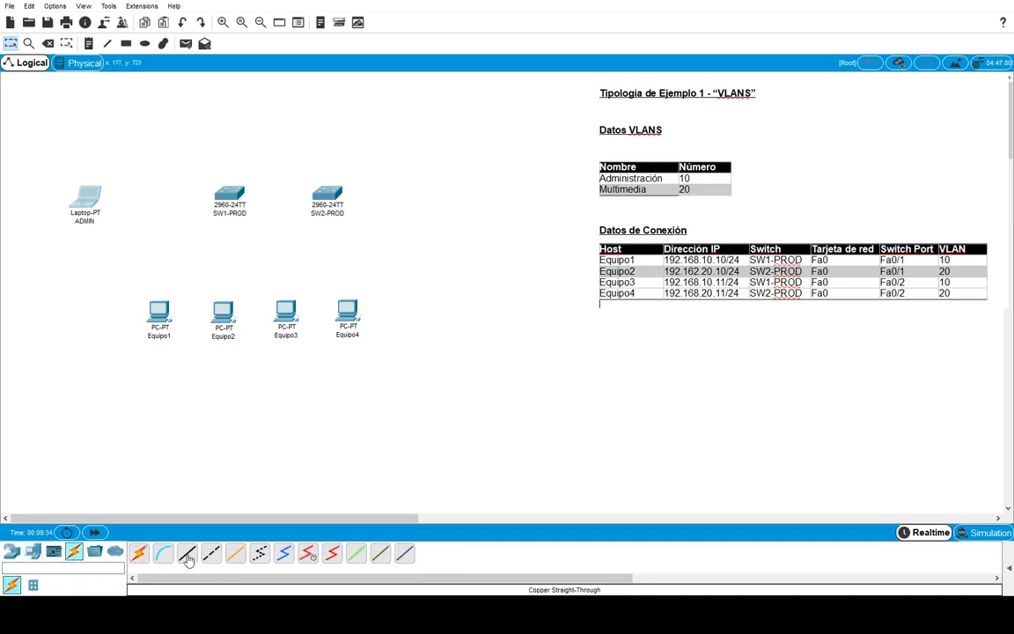
left_click(187, 553)
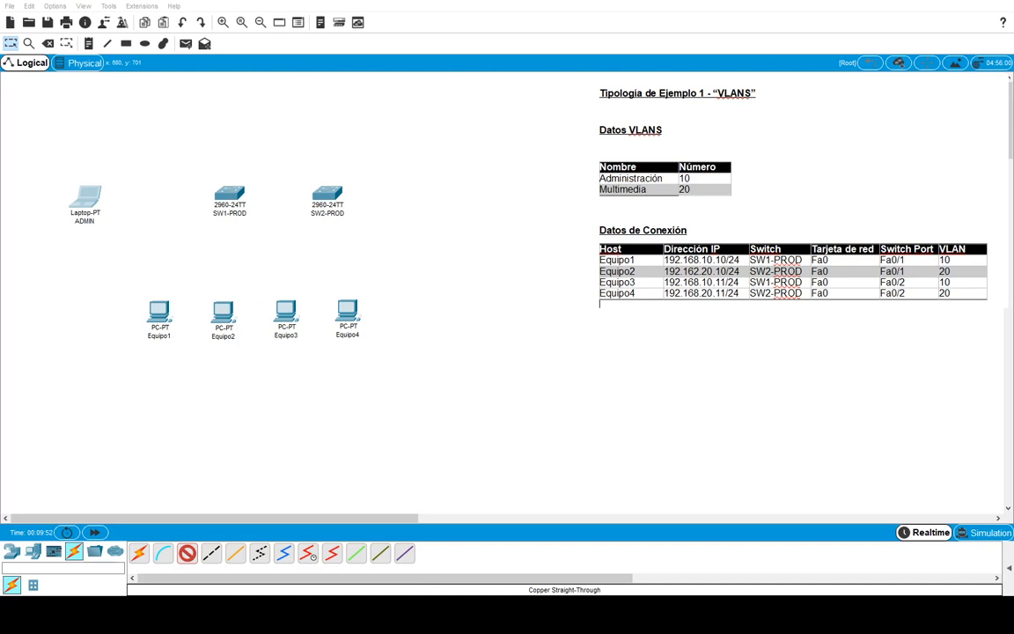
left_click(158, 307)
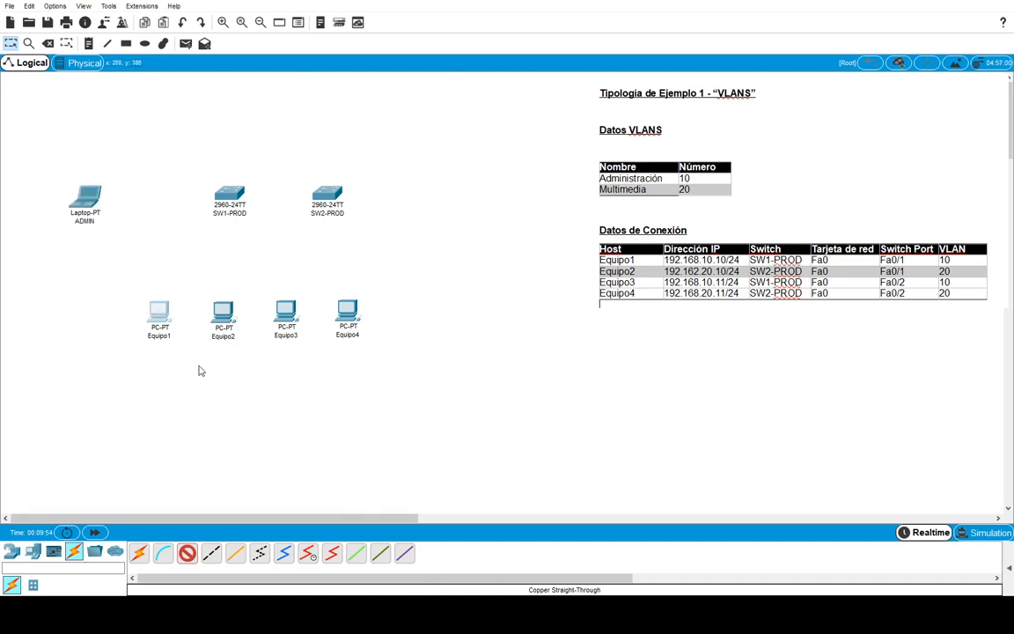
left_click(221, 204)
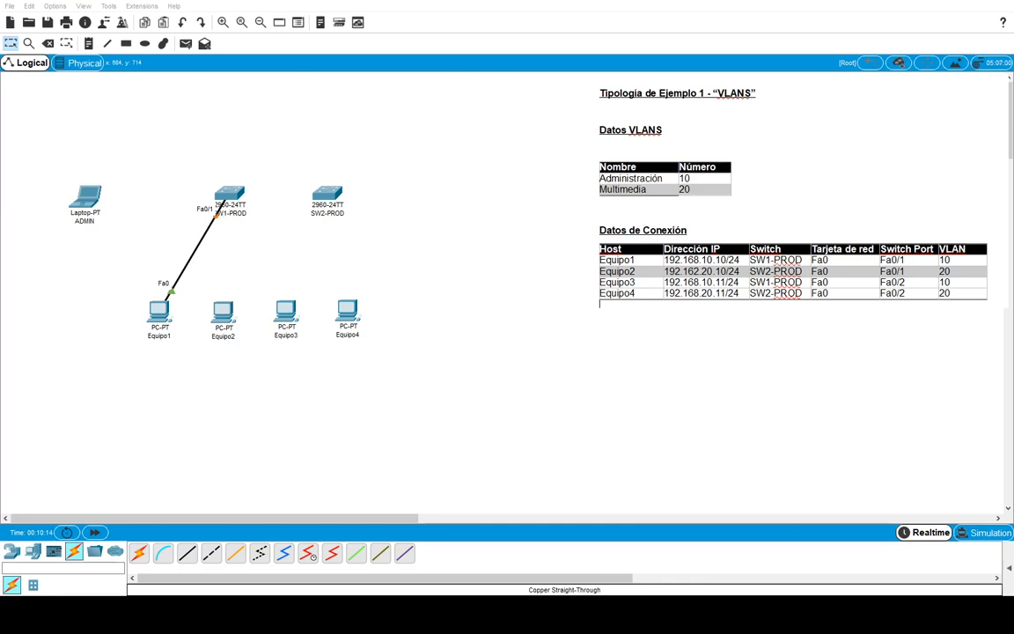
Connect Equipo2's Fa0 to SW2-PROD's Fa0/1 with a copper straight-through cable.
left_click(195, 552)
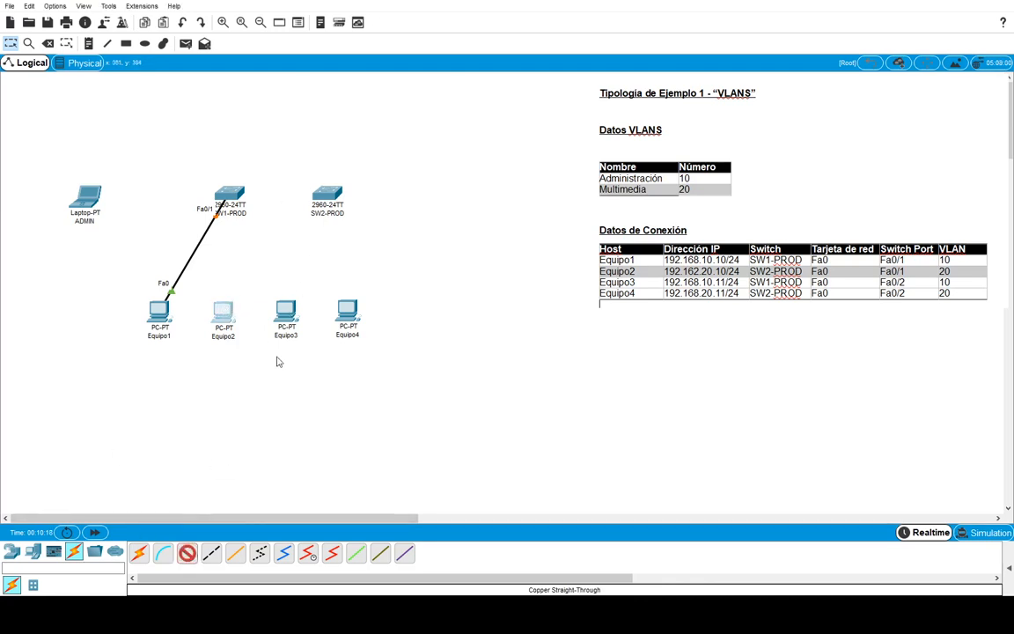
left_click(237, 317)
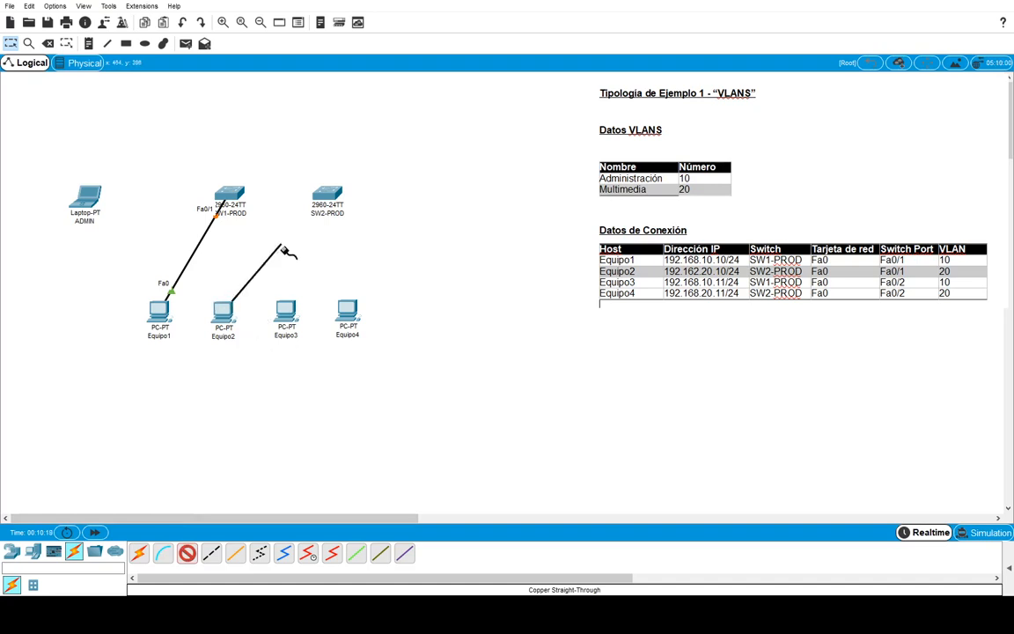
left_click(330, 195)
left_click(355, 199)
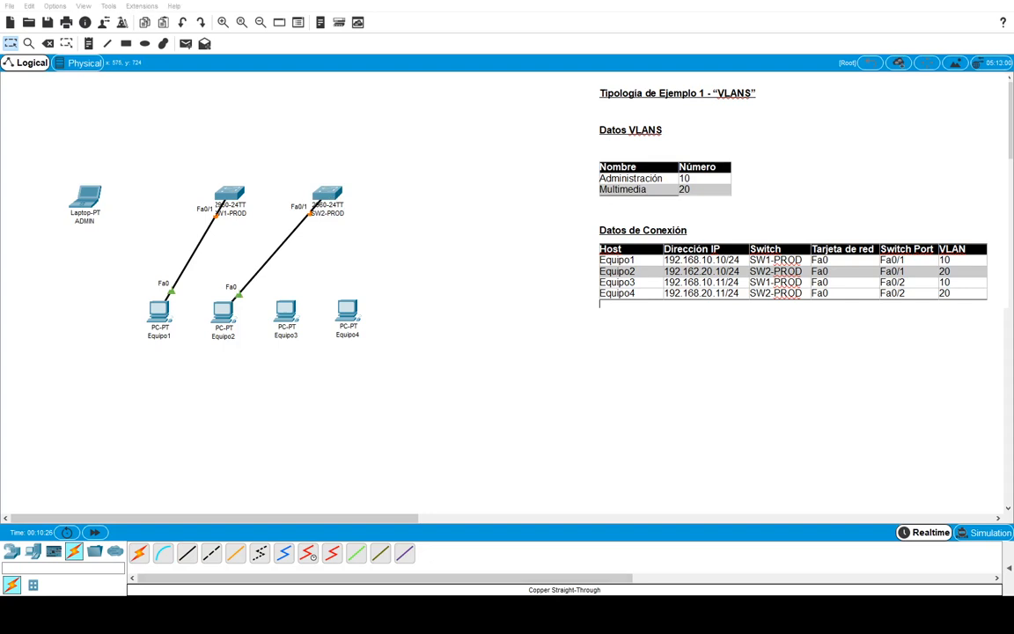
Connect Equipo3's Fa0 to SW1-PROD's Fa0/2 with a copper straight-through cable.
left_click(187, 553)
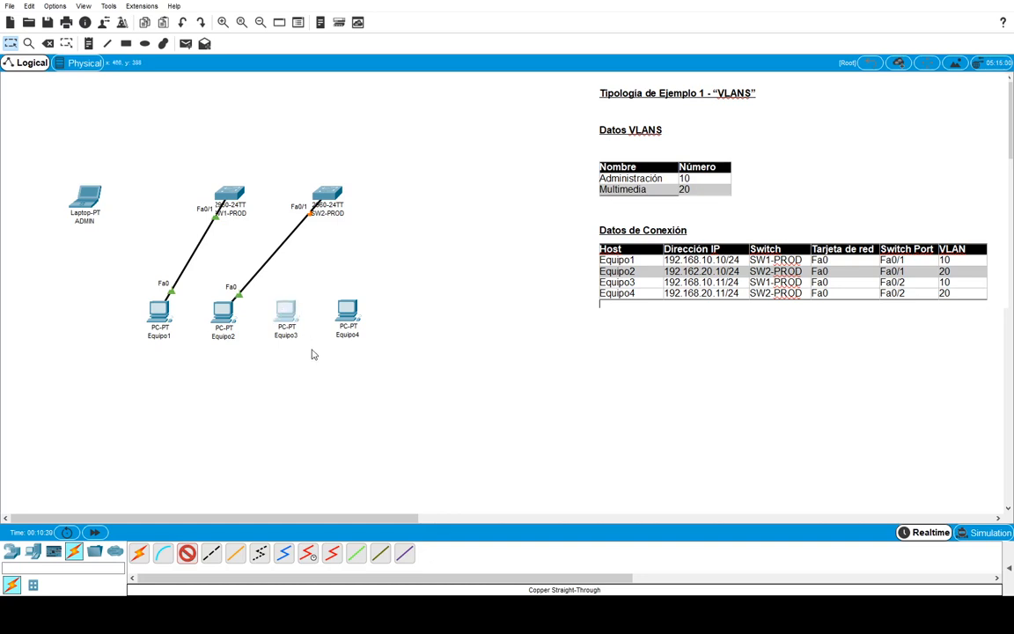
left_click(230, 189)
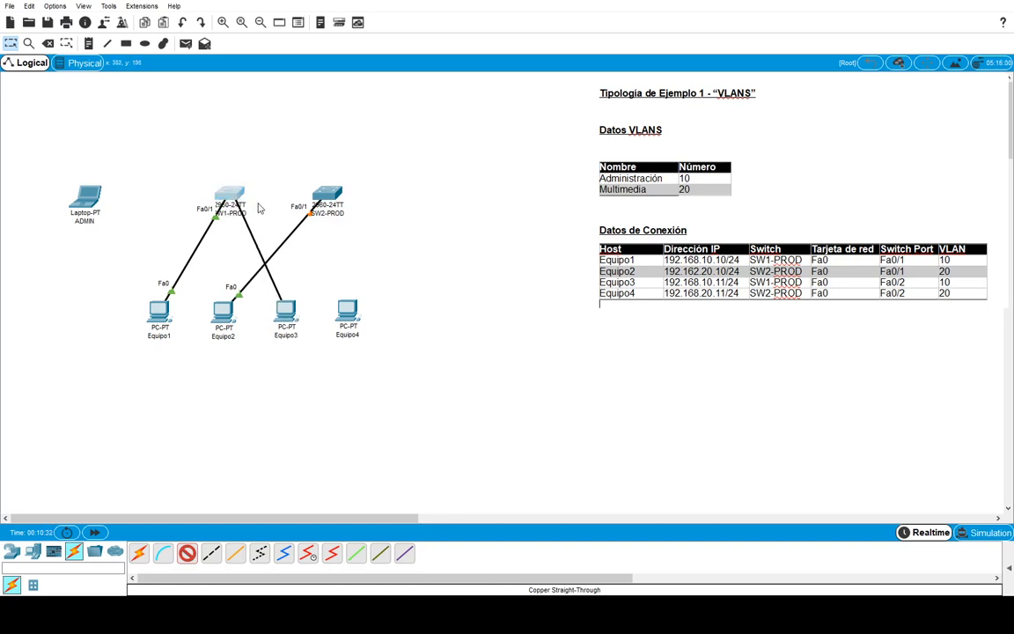
left_click(262, 213)
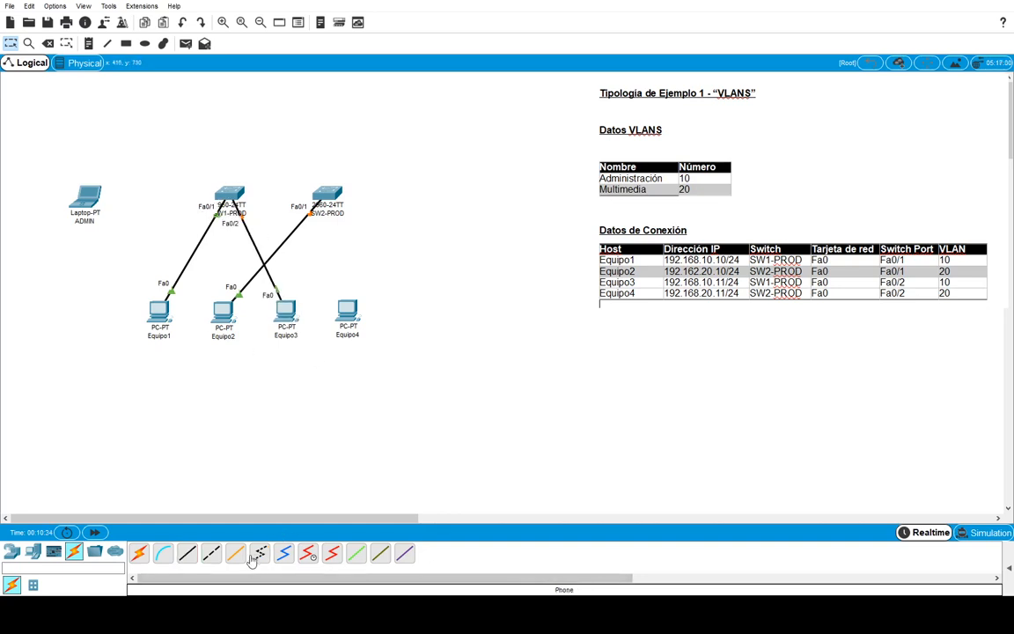
Connect Equipo4's Fa0 to SW2-PROD's Fa0/2 with a copper straight-through cable.
left_click(187, 553)
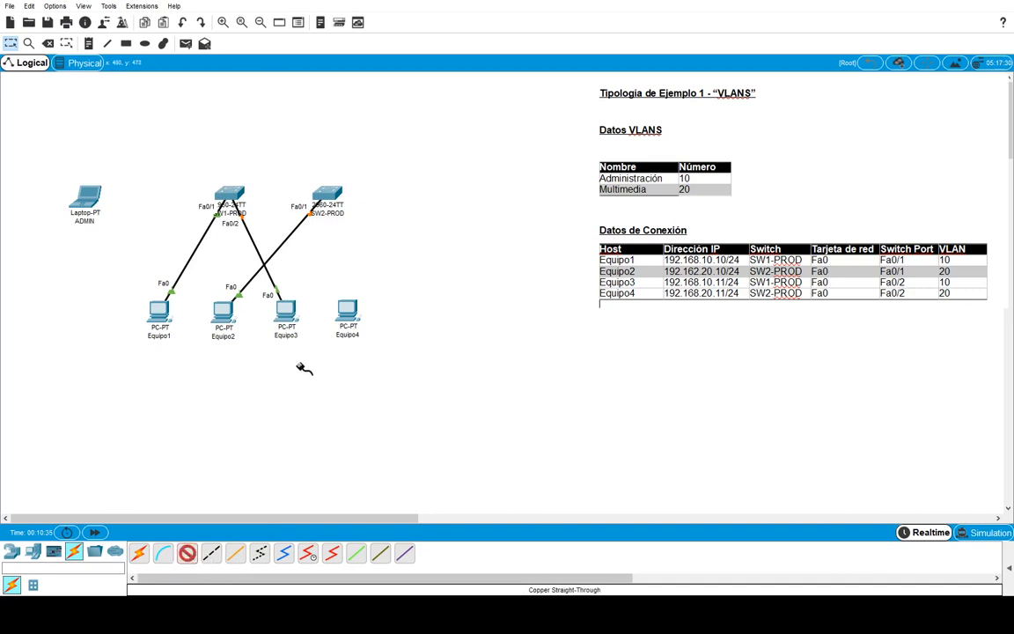
left_click(347, 310)
left_click(327, 195)
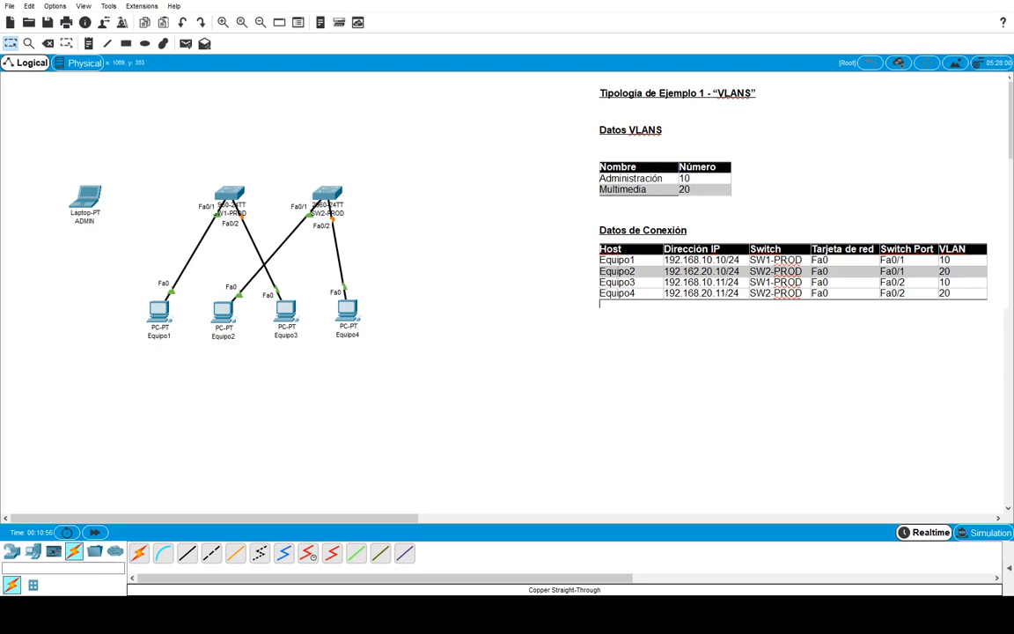
Link the two switches with a copper straight-through cable from SW1-PROD's Fa0/24 to SW2-PROD's Fa0/24.
left_click(187, 556)
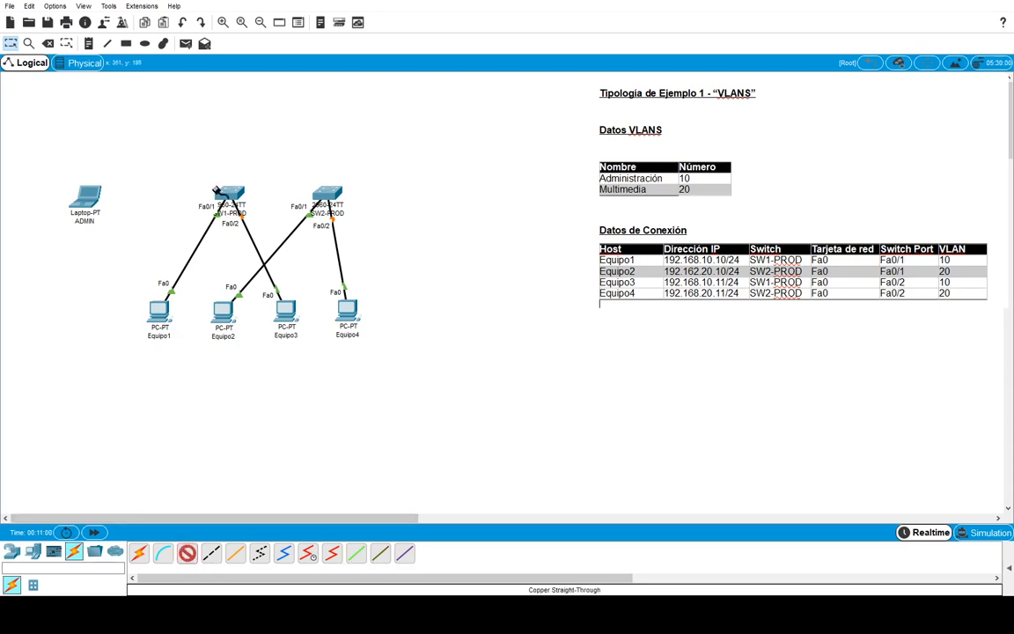
left_click(303, 490)
left_click(326, 191)
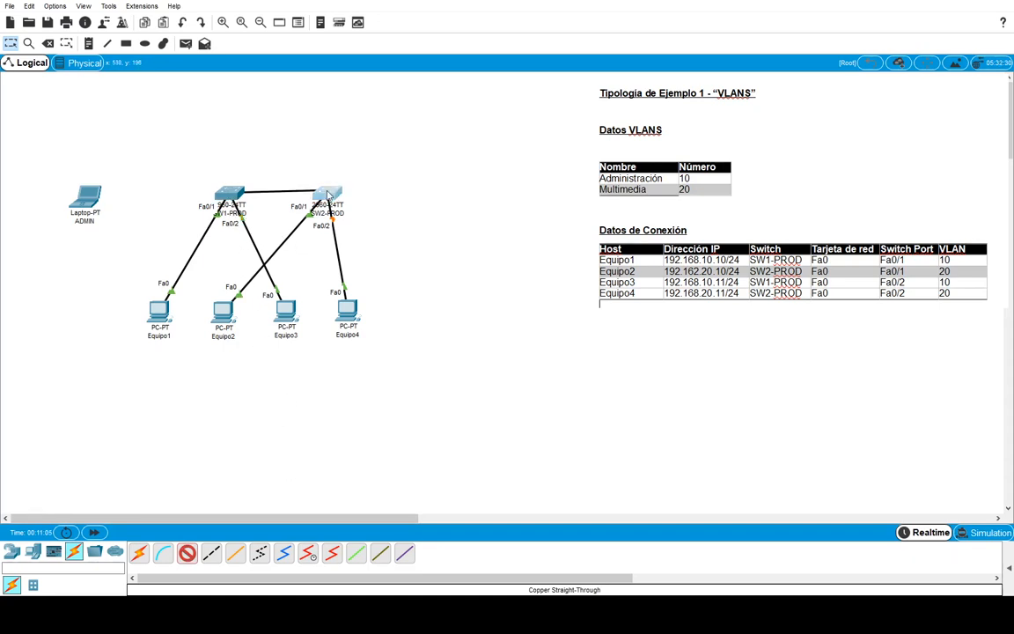
left_click(399, 498)
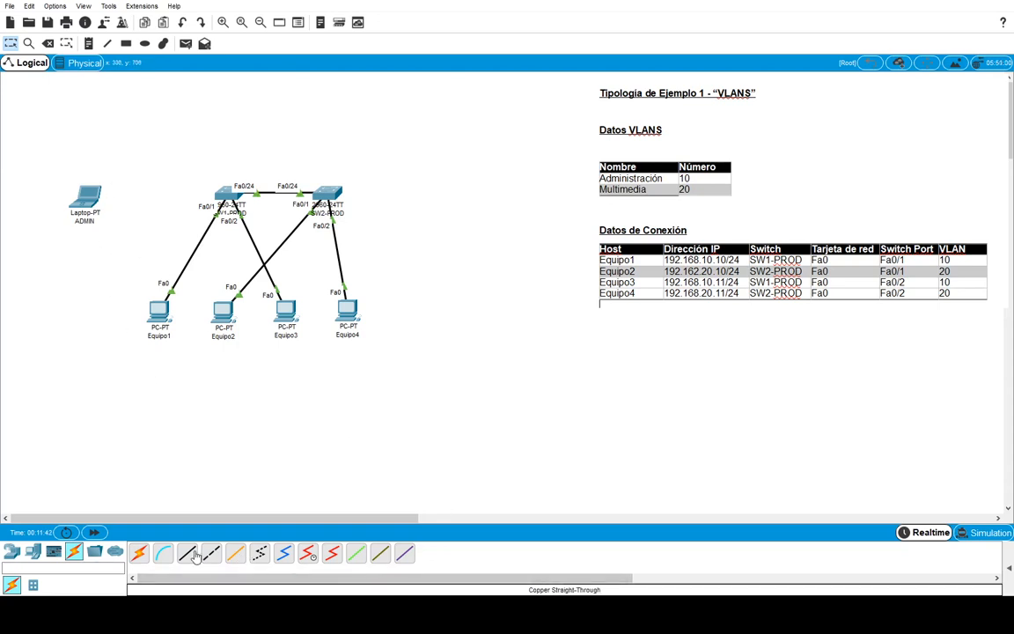
Connect the ADMIN laptop to SW1-PROD with a console cable.
left_click(163, 553)
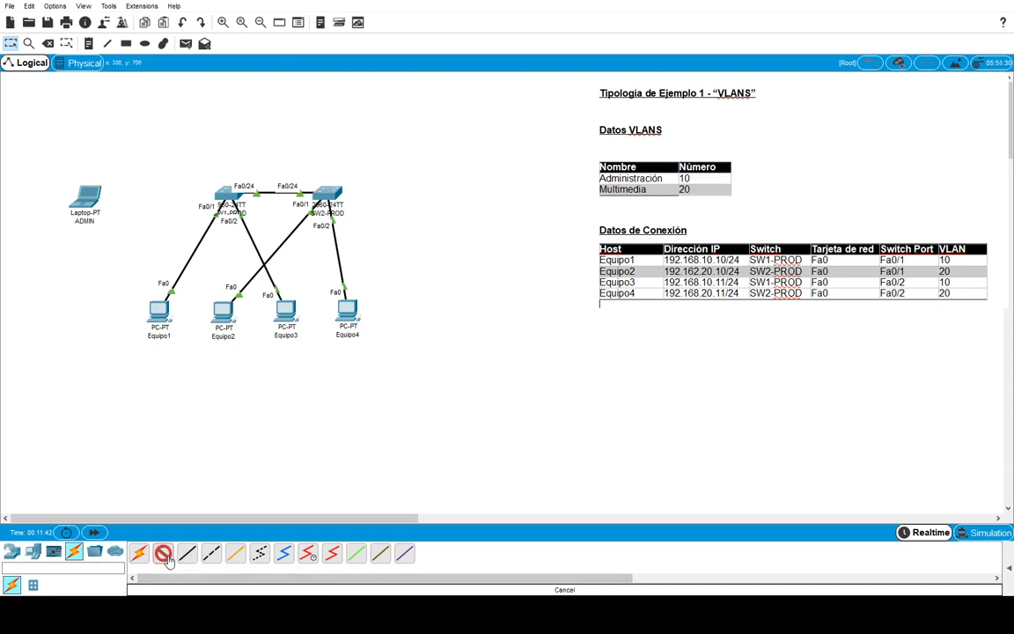
left_click(95, 199)
left_click(111, 191)
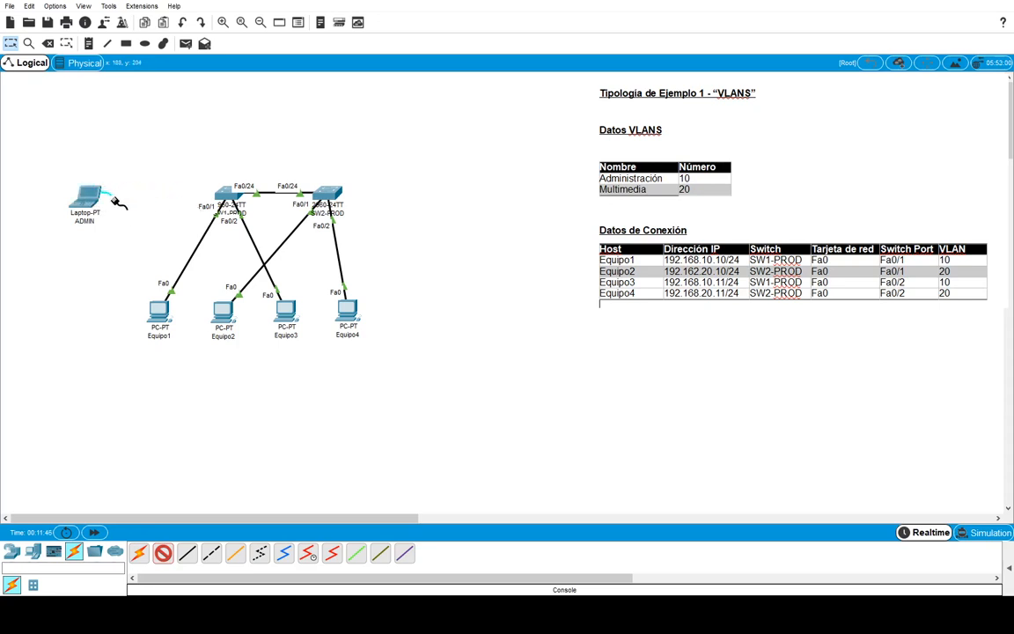
left_click(236, 184)
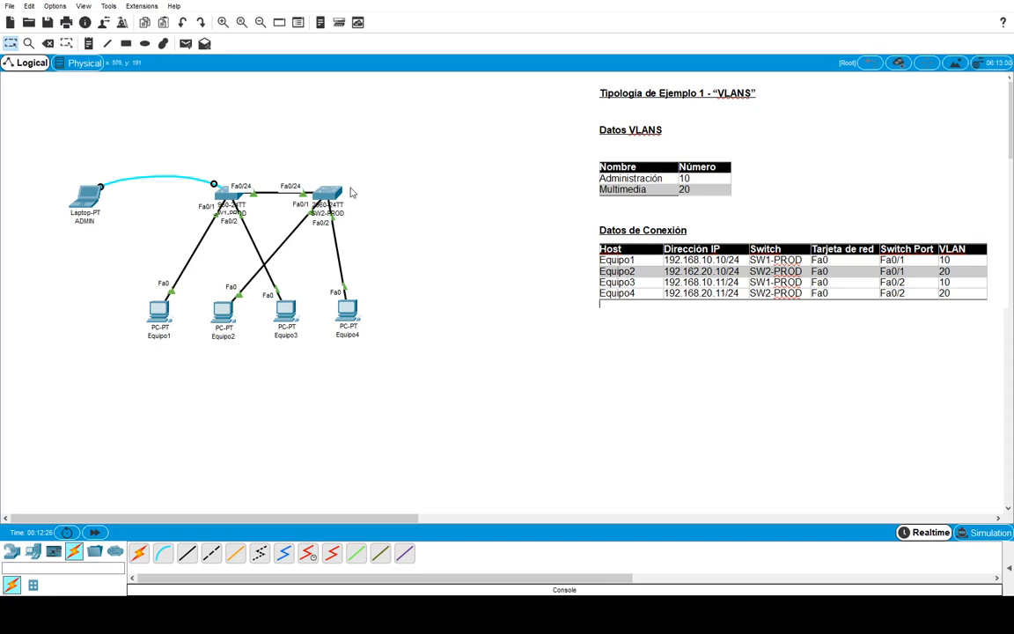
Open the ADMIN laptop's Terminal and start a console session on the connected switch.
left_click(85, 196)
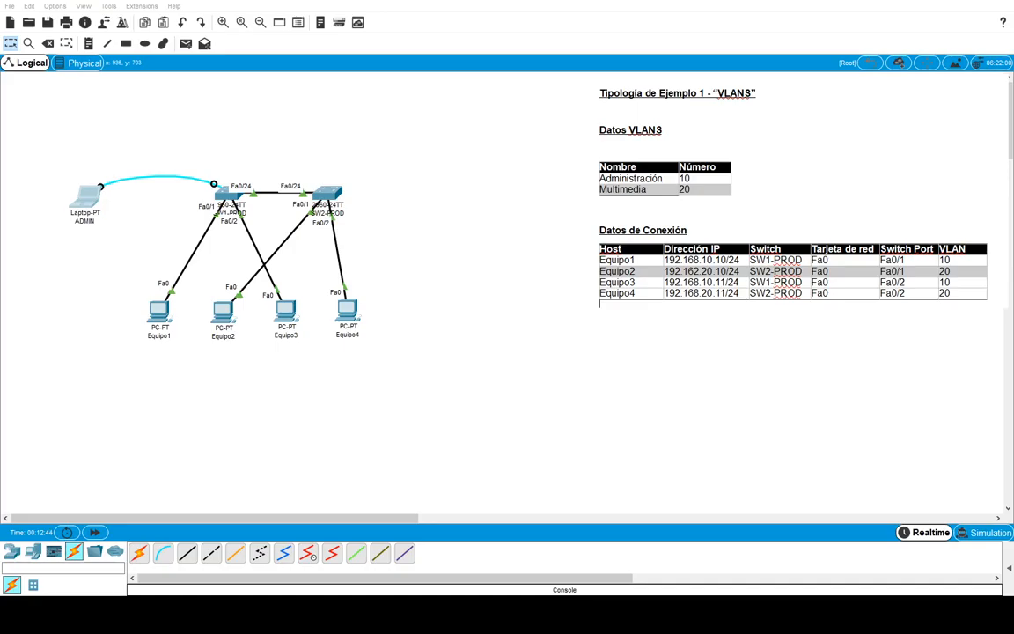
key("alt+Tab")
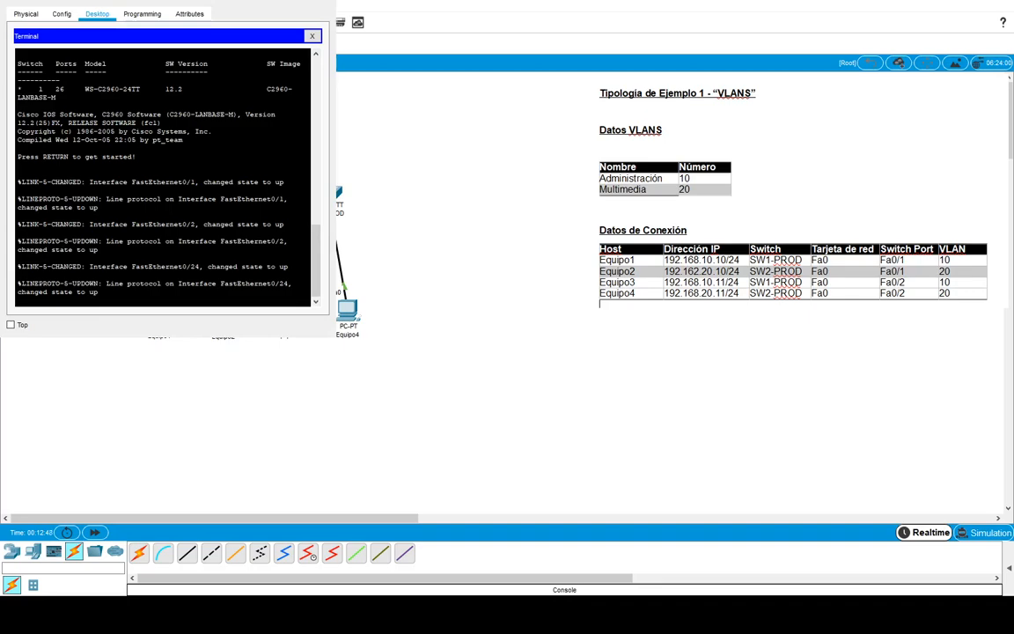
mouse_move(168, 0)
left_mouse_down()
mouse_move(581, 208)
mouse_move(423, 127)
mouse_move(401, 178)
mouse_move(444, 146)
mouse_move(388, 147)
mouse_move(379, 158)
mouse_move(180, 52)
mouse_move(167, 2)
left_mouse_up()
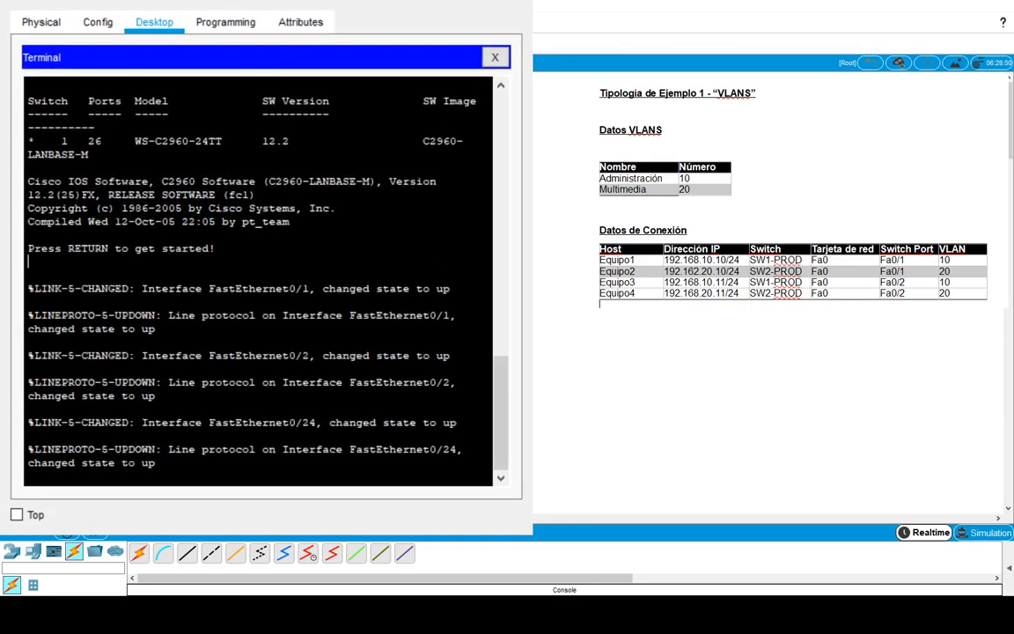
key("Return")
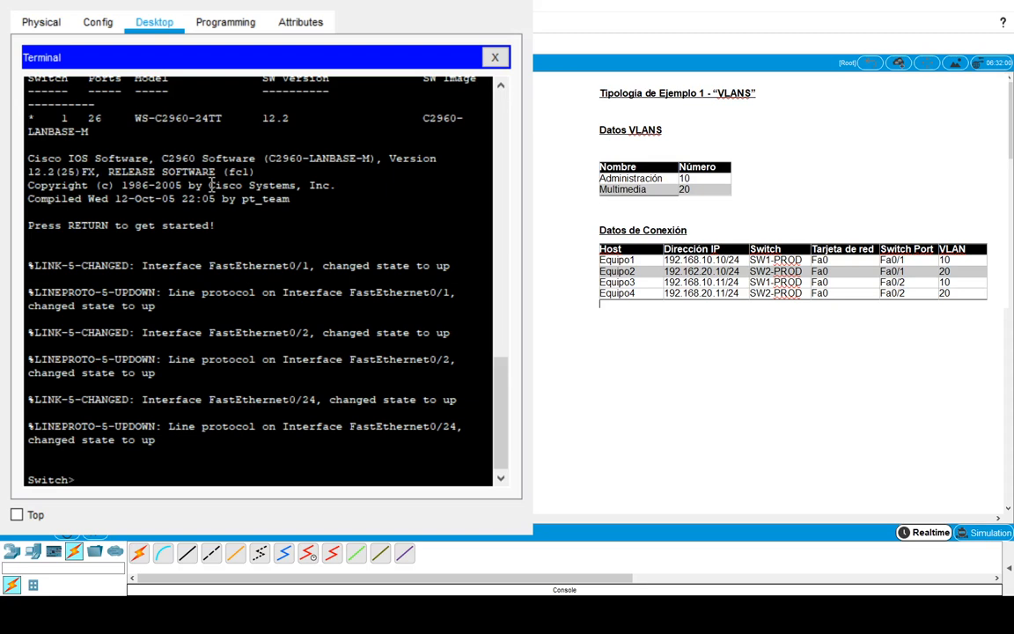
Enter privileged and global configuration mode on the switch and set its hostname to SW1-PROD.
type("enable")
key("Return")
type("configure terminal")
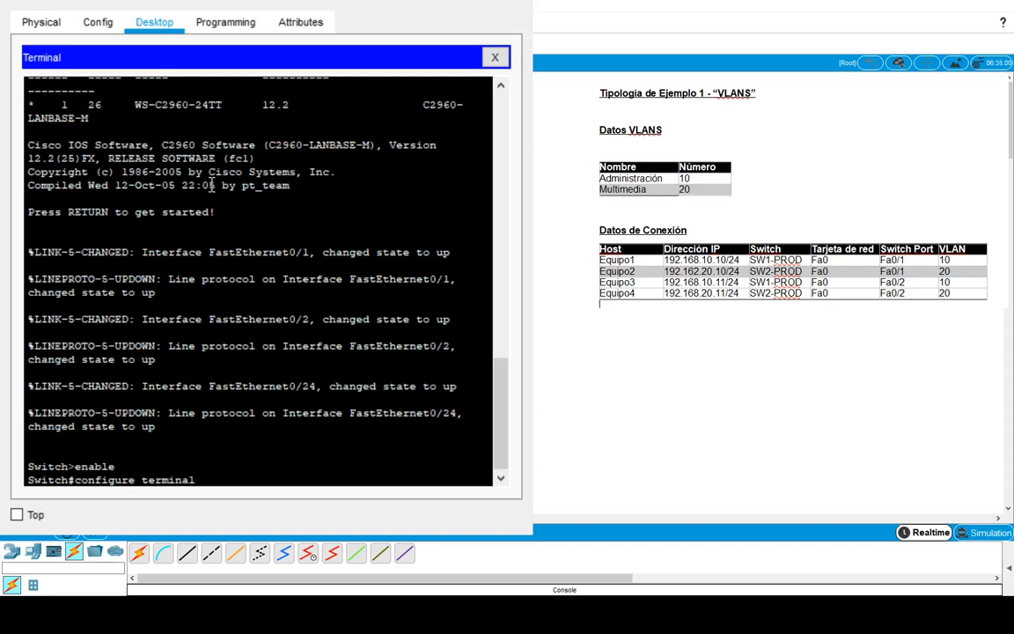
key("Return")
type("hostname")
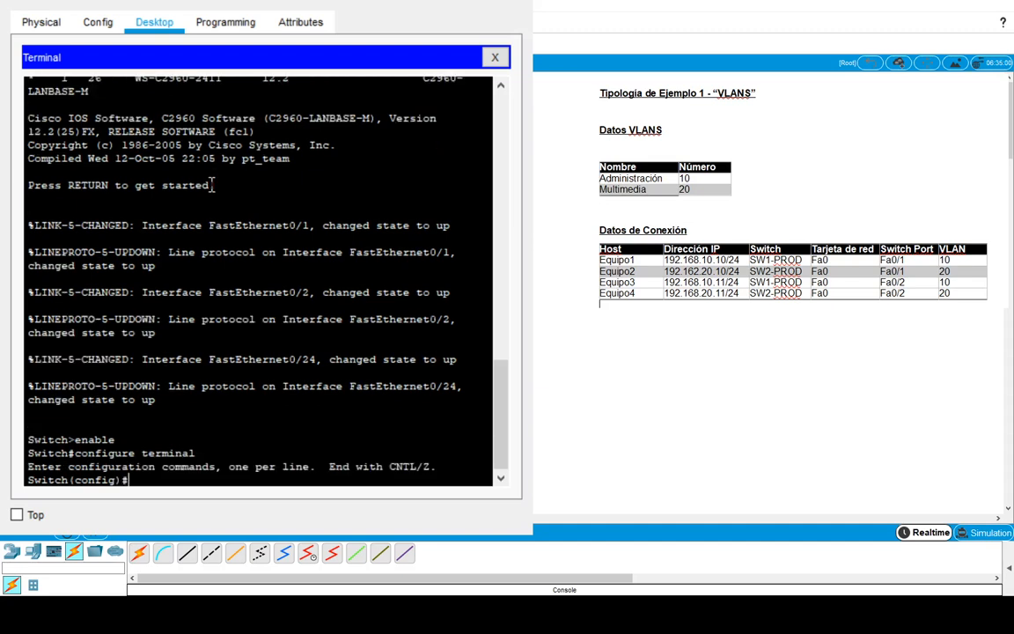
type(" SW1-PROD")
key("Return")
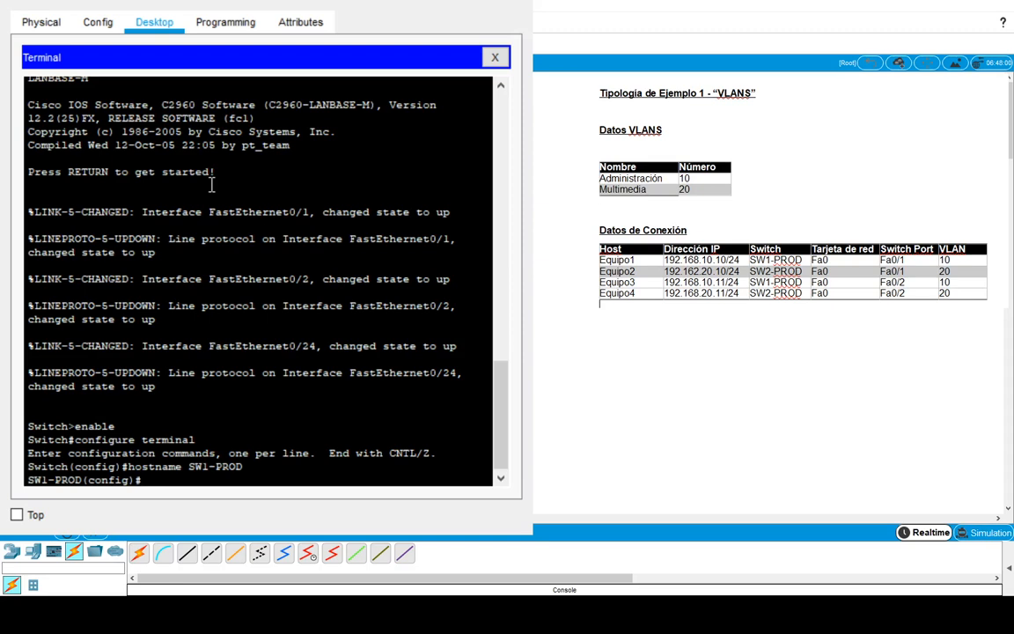
Leave configuration mode and list SW1-PROD's existing VLANs with show vlan brief.
type("exit")
key("Return")
key("Return")
type("show v")
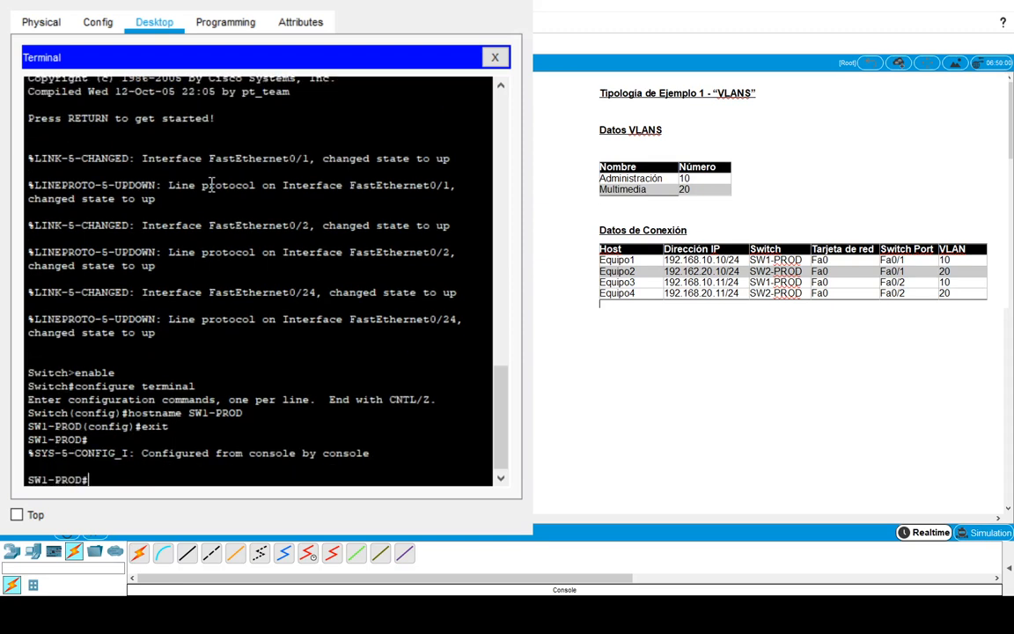
type("lan brief")
key("Return")
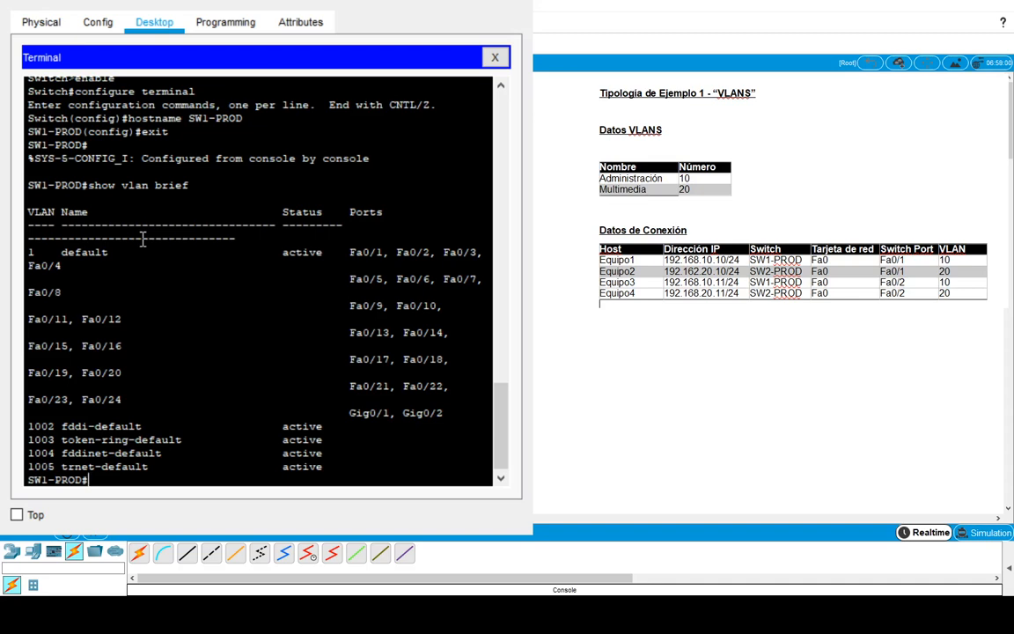
Create VLAN 10 named Administracion on SW1-PROD and return to global configuration mode.
type("configure terminal")
key("Return")
type("v")
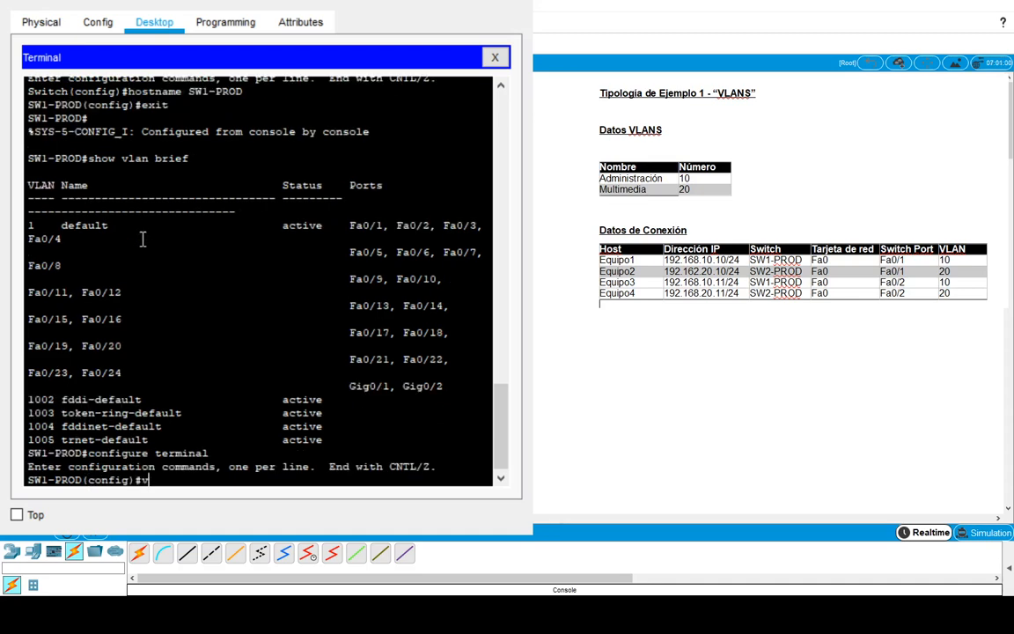
type("lan 100")
key("BackSpace")
key("BackSpace")
type("0")
key("Return")
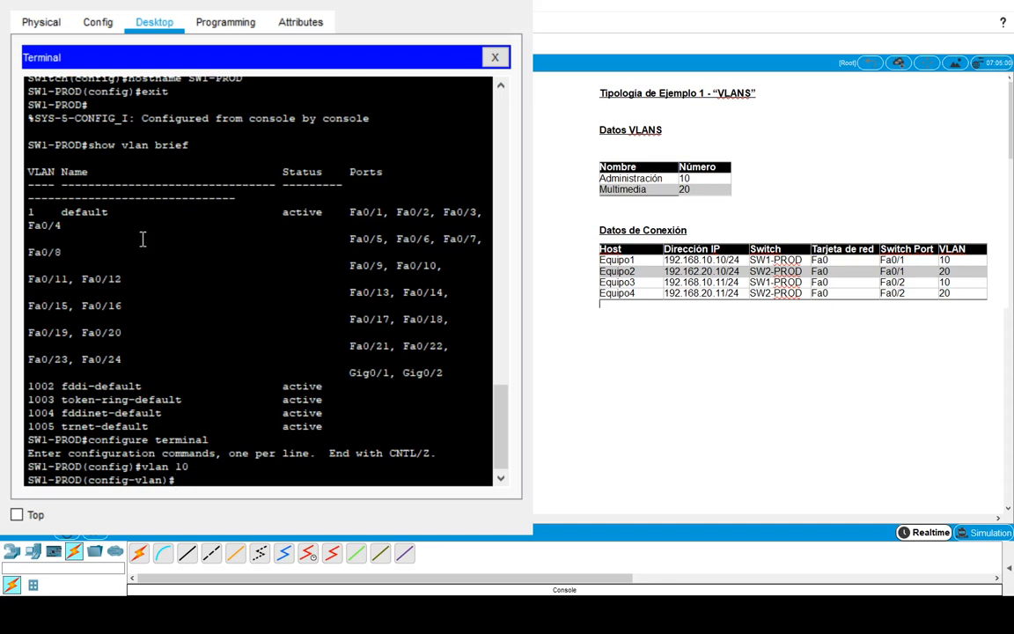
type("name Administracion")
key("Return")
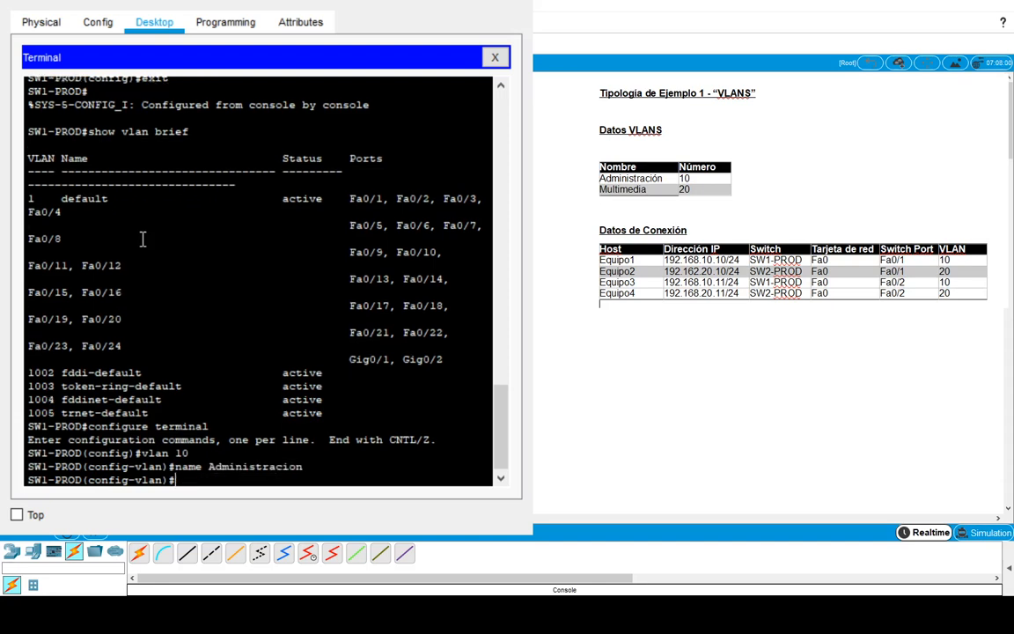
type("exit")
key("Return")
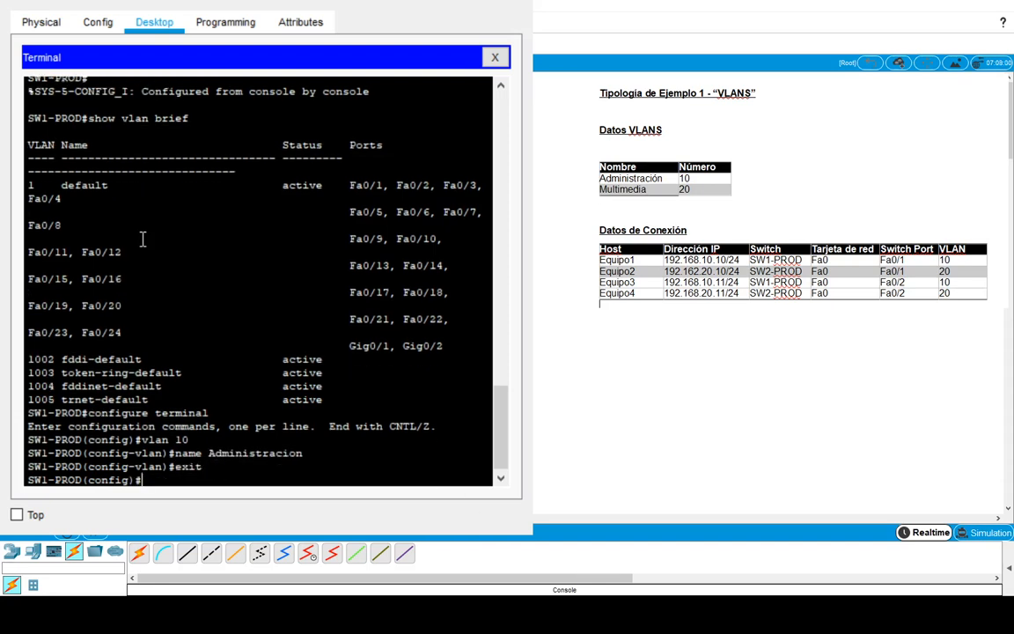
Create VLAN 20 named Multimedia on SW1-PROD and return to global configuration mode.
type("vlan 20")
key("Return")
type("name")
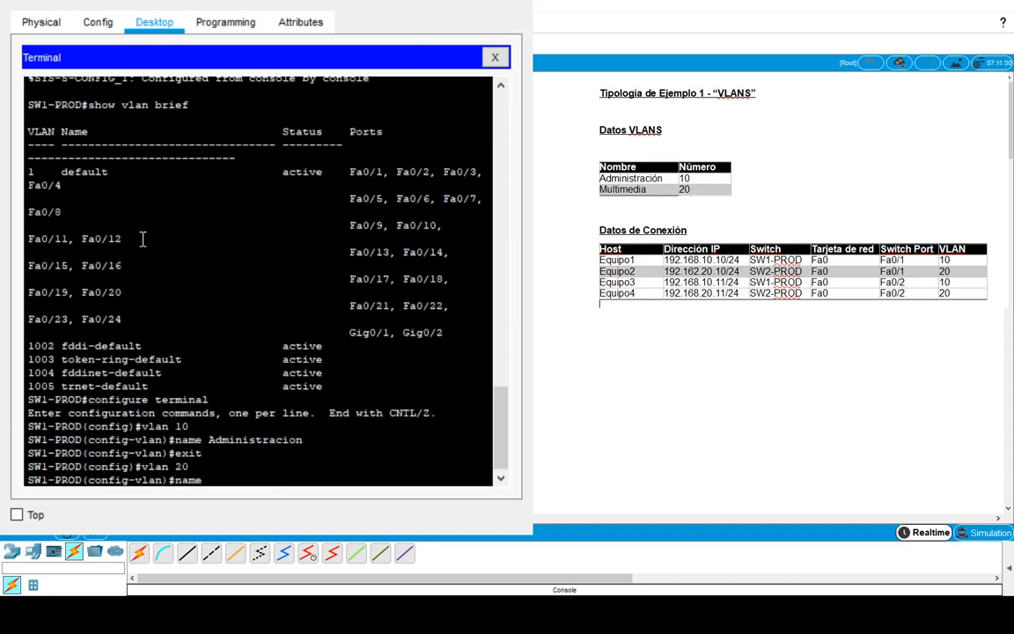
type(" Multimedia")
key("Return")
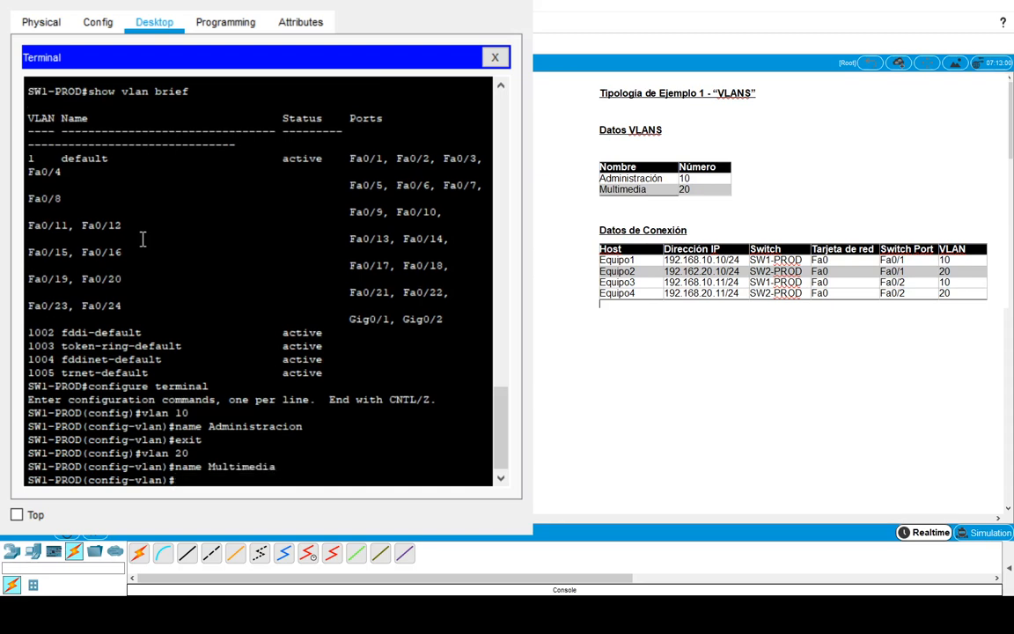
type("exit")
key("Return")
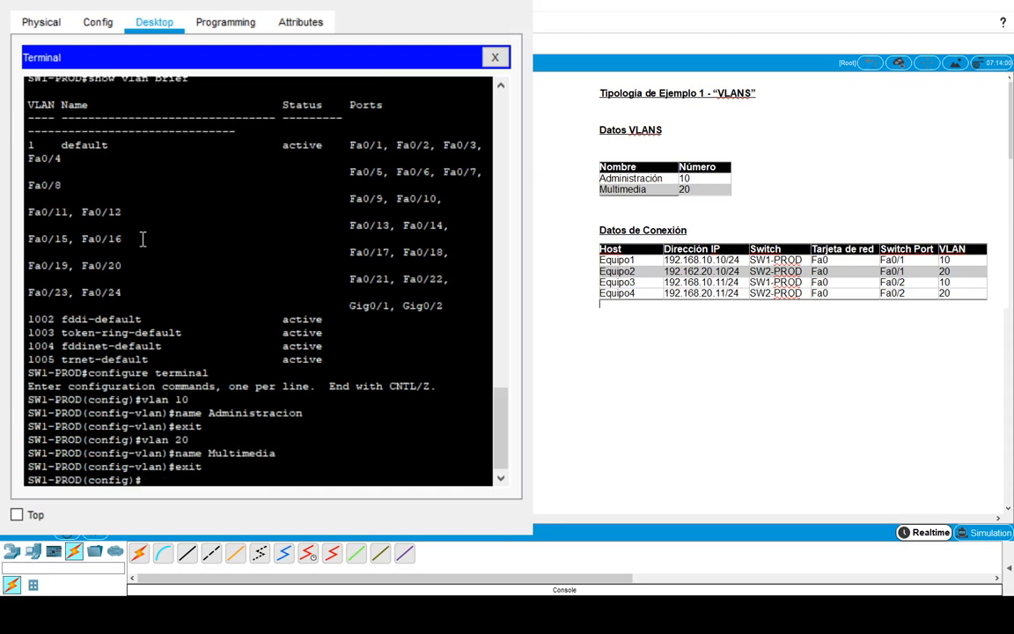
Leave configuration mode and check the VLAN 10 and VLAN 20 entries with show vlan brief.
type("exit")
key("Return")
key("Return")
type("sh")
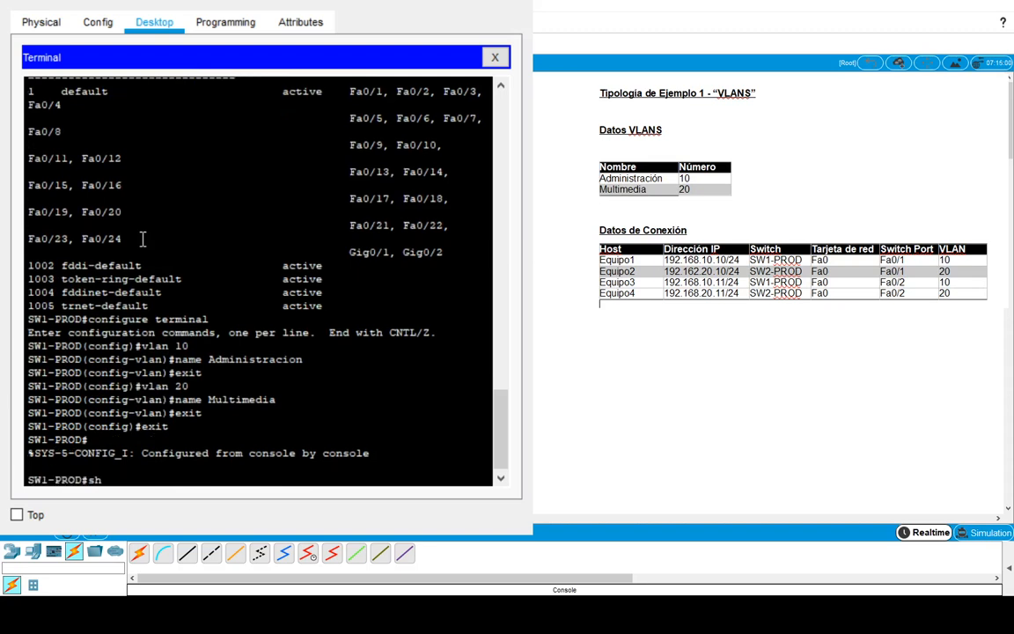
type("ow vlan brief")
key("Return")
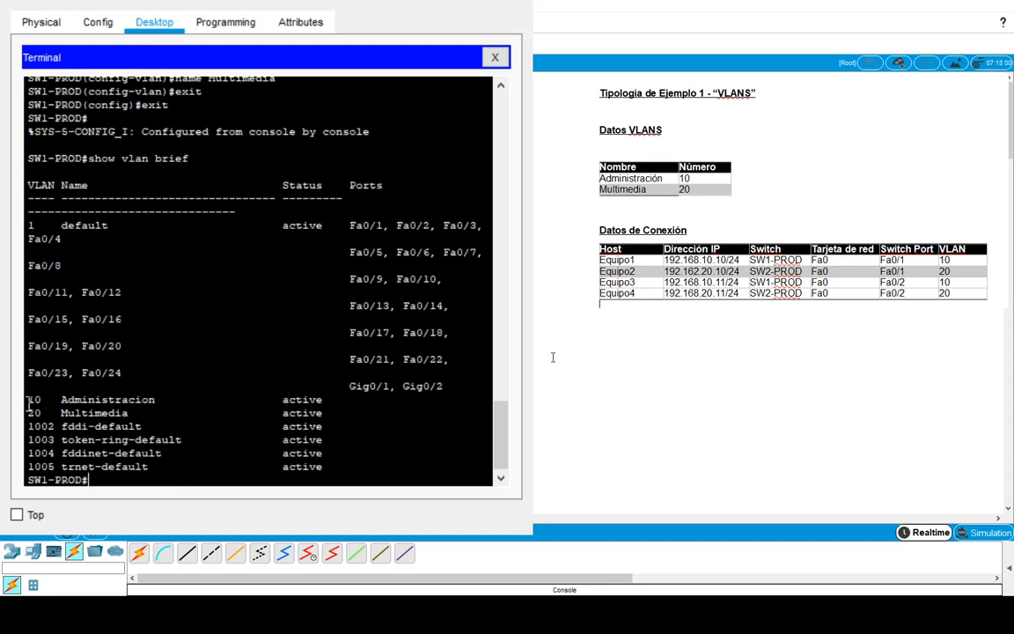
left_click_drag(29, 399, 341, 400)
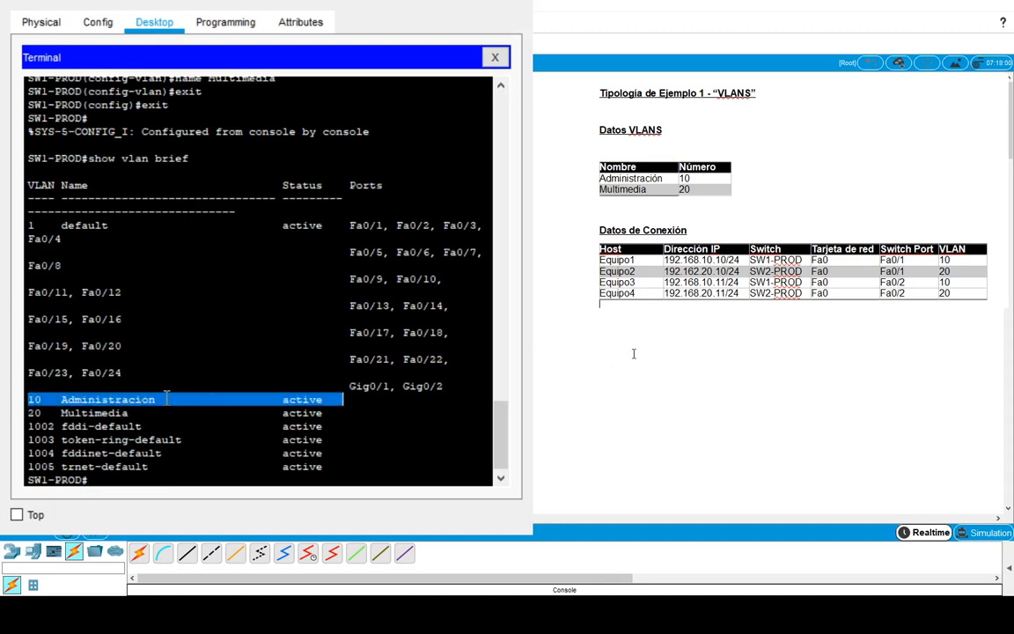
left_click_drag(28, 413, 348, 413)
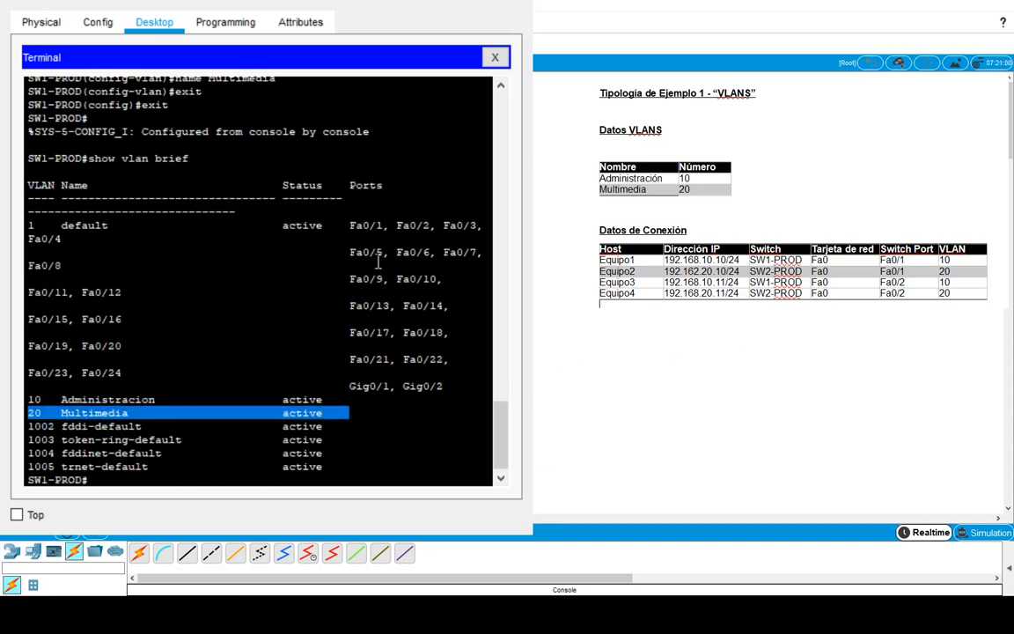
left_click(360, 403)
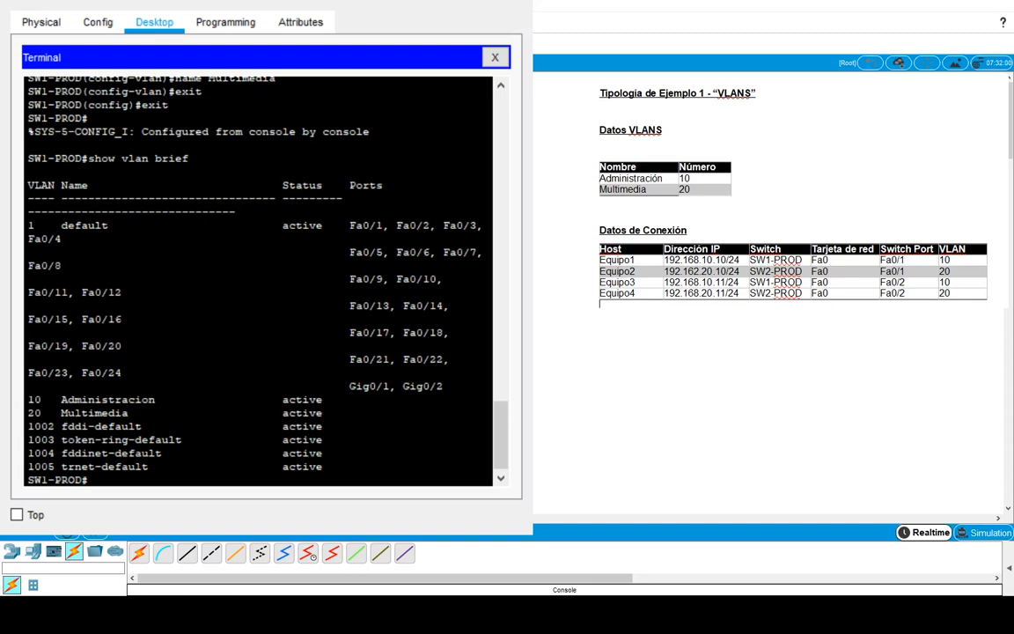
Configure interface fastethernet0/1 on SW1-PROD as an access port in VLAN 10.
type("configure termi")
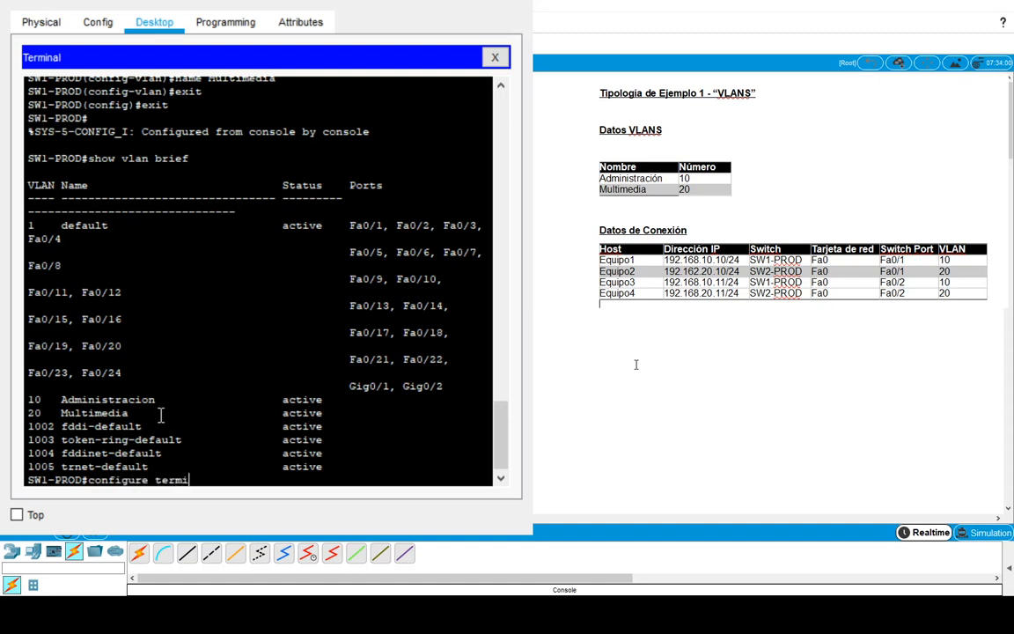
type("nal")
key("Return")
type("interface")
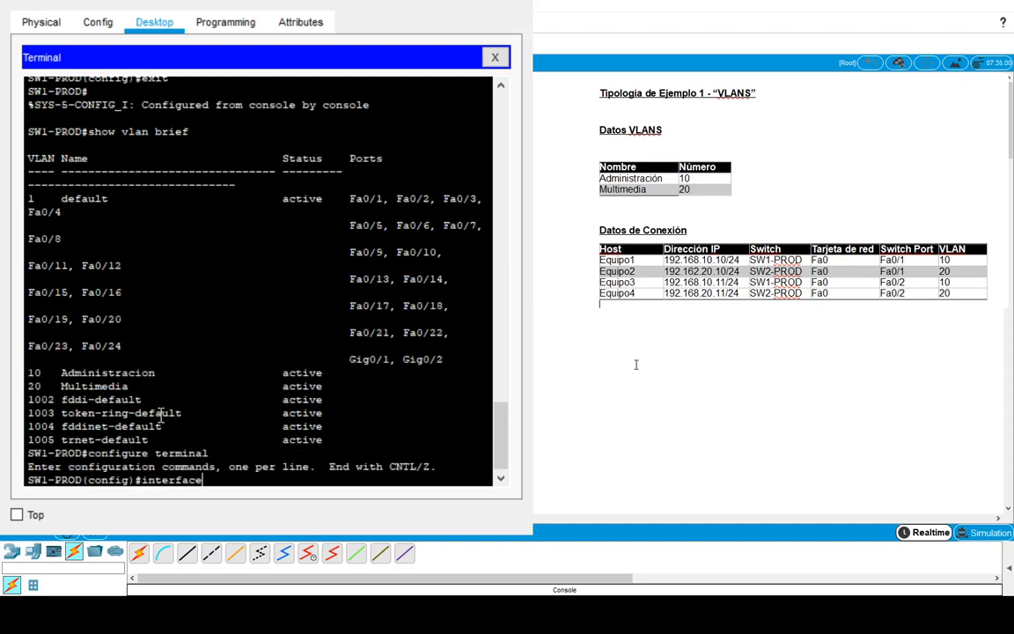
type(" fastethernet0")
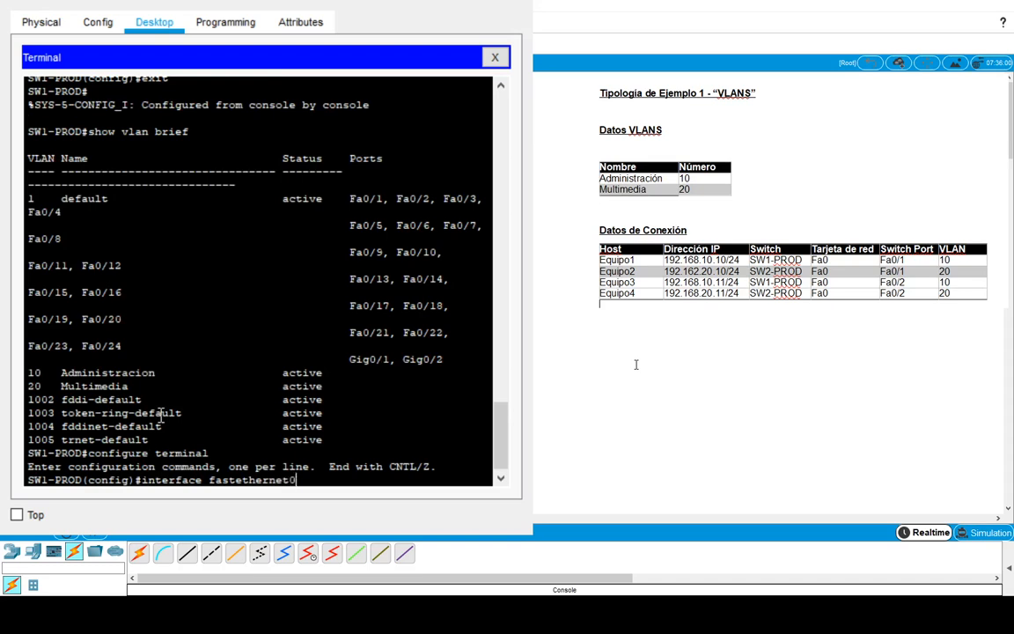
type("/1")
key("Return")
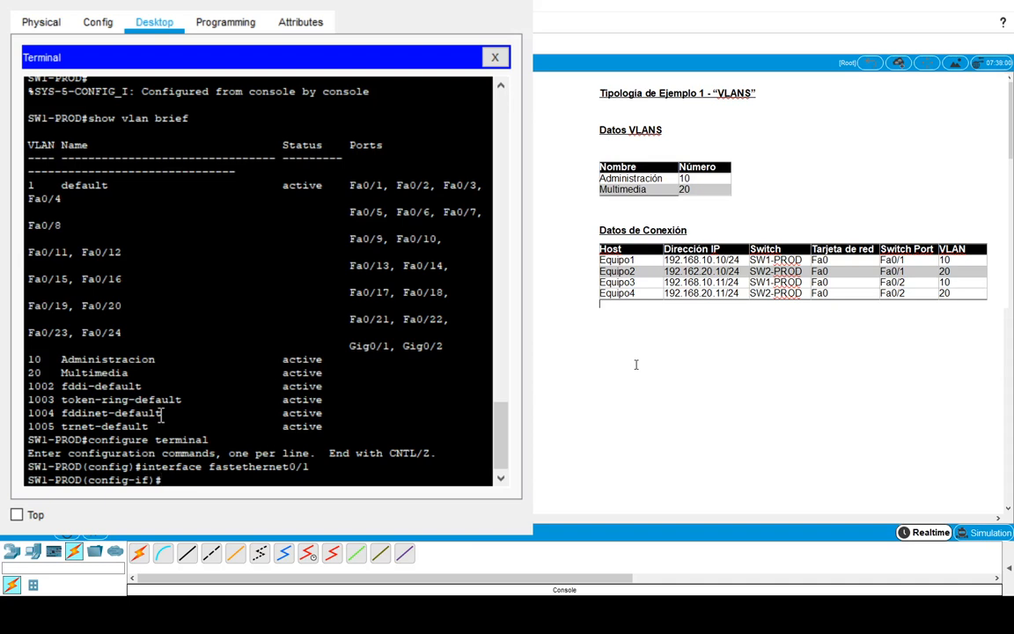
type("switchport mode access")
key("Return")
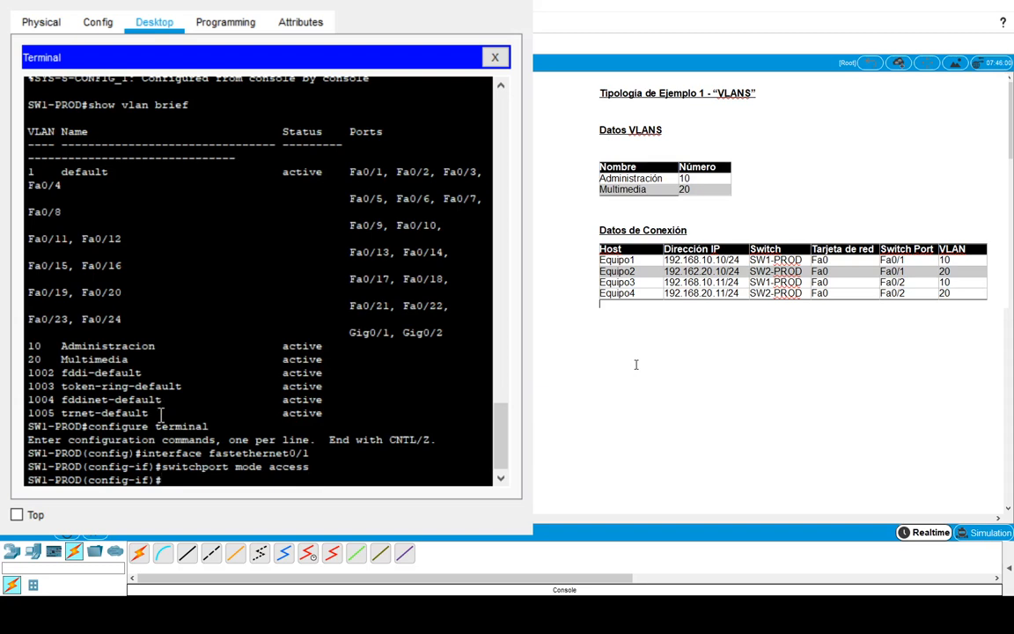
type("switchport access vla")
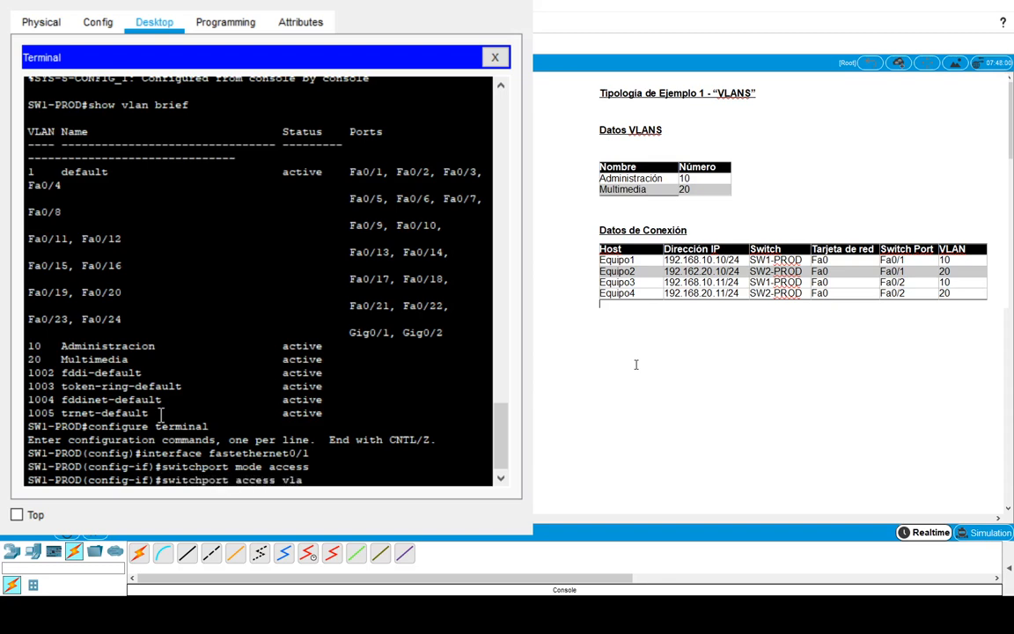
type("n 10")
key("Return")
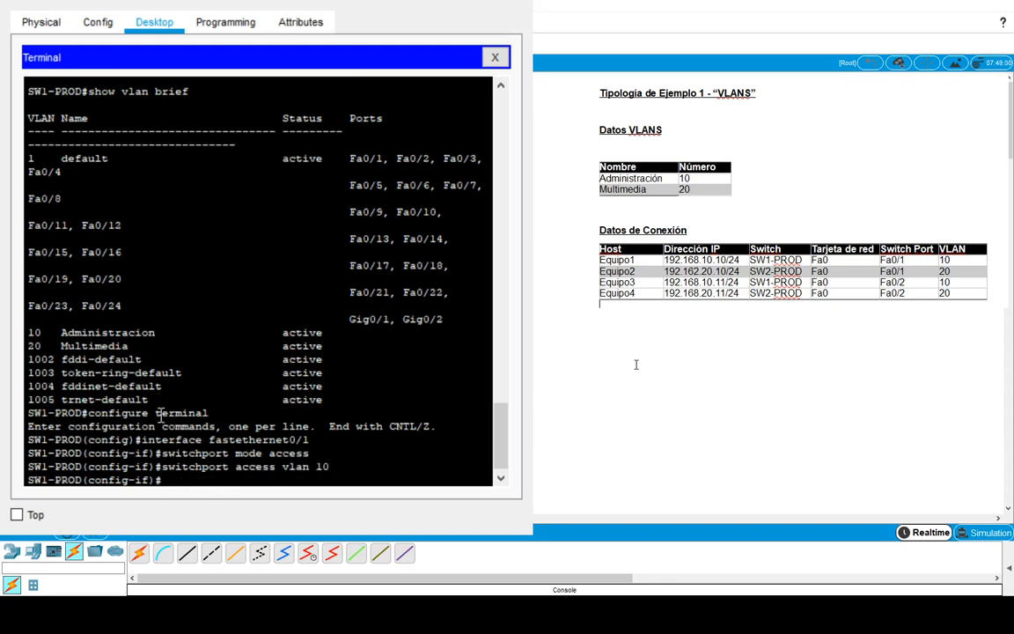
type("exit")
key("Return")
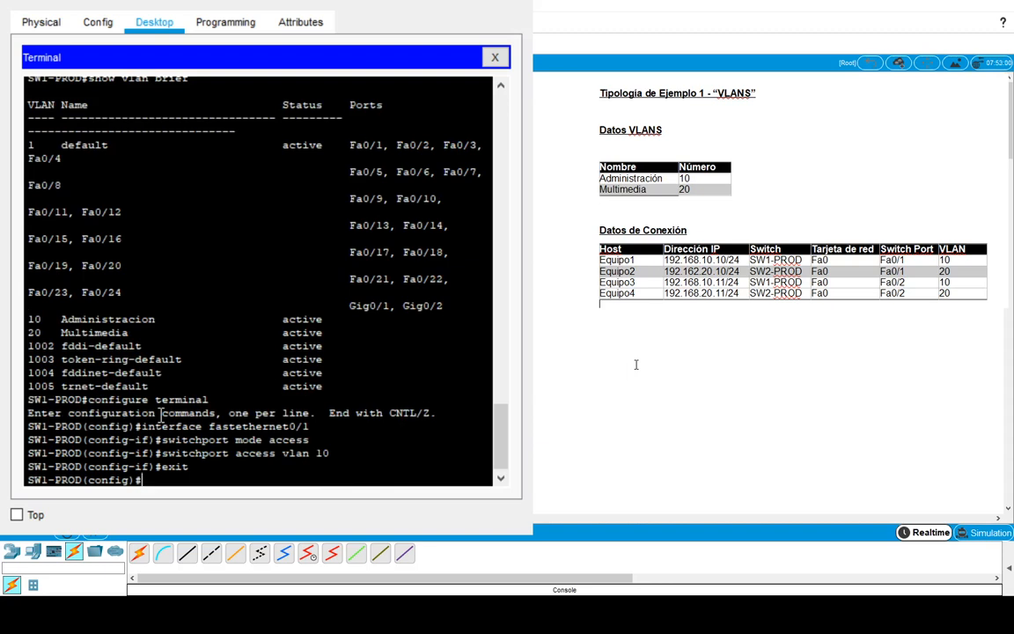
Open interface fastethernet0/2 on SW1-PROD for configuration and set it to access mode.
type("interface fastetherne")
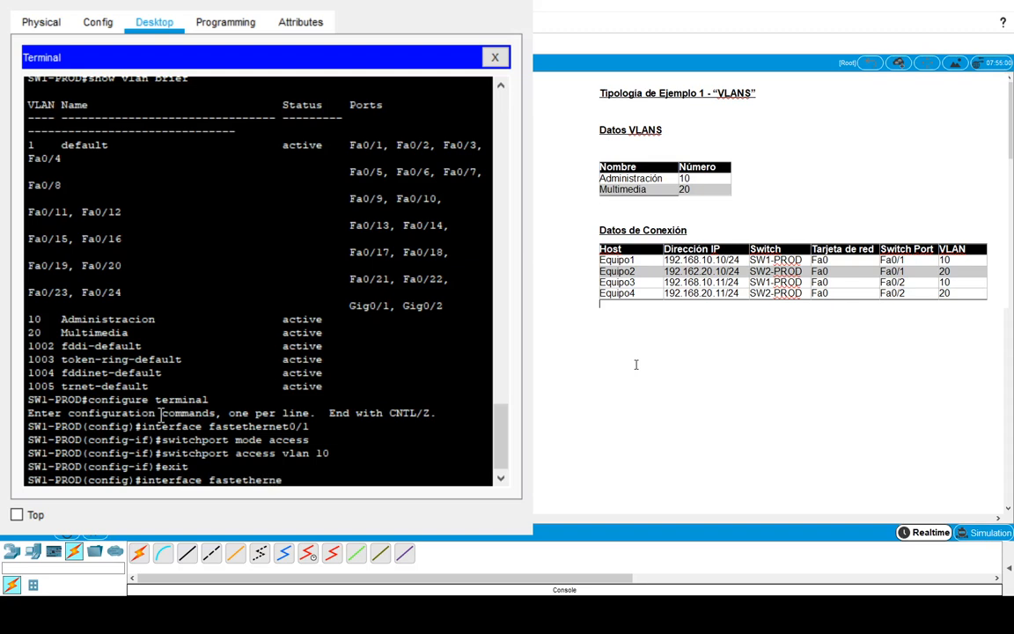
type("t0/2")
key("Return")
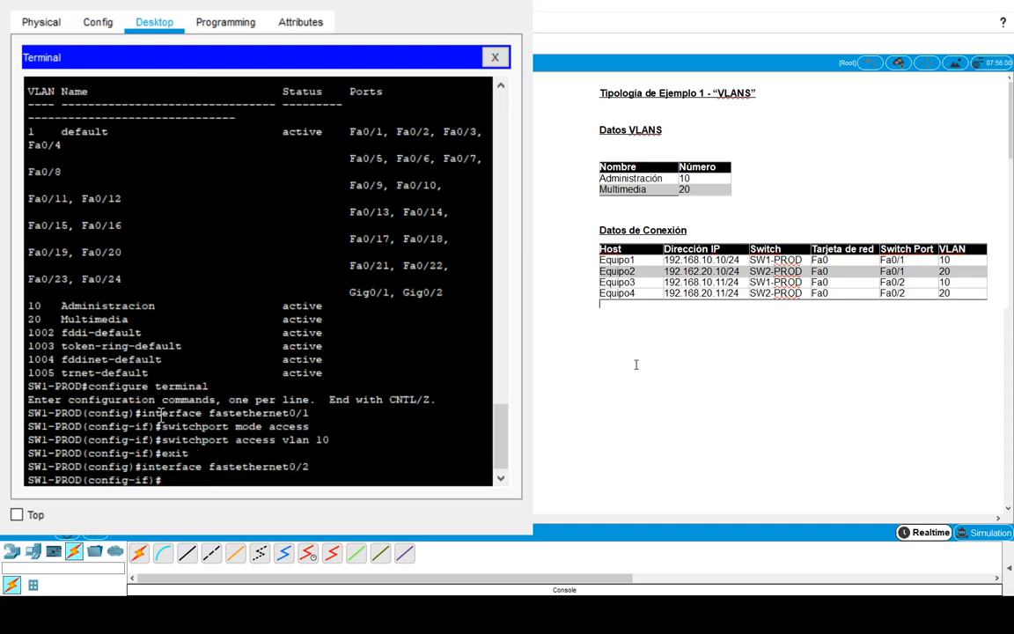
type("switchport mode access")
key("Return")
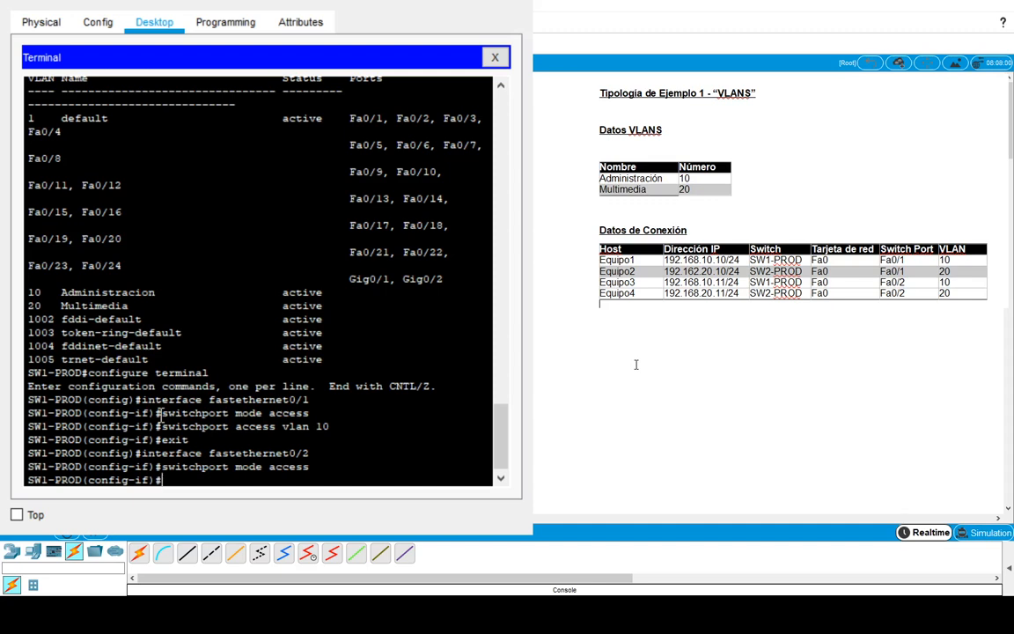
Assign the fastethernet0/2 access port on SW1-PROD to VLAN 10 and return to global configuration mode.
type("swi")
type("chport mod")
key("BackSpace")
key("BackSpace")
key("BackSpace")
type("access vlan ")
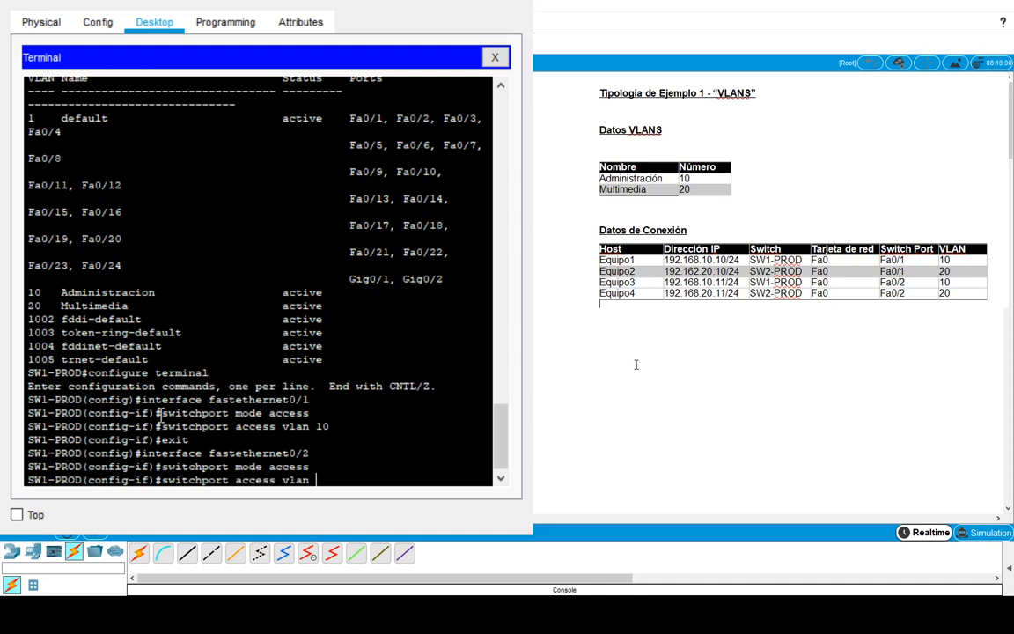
type("10")
key("Return")
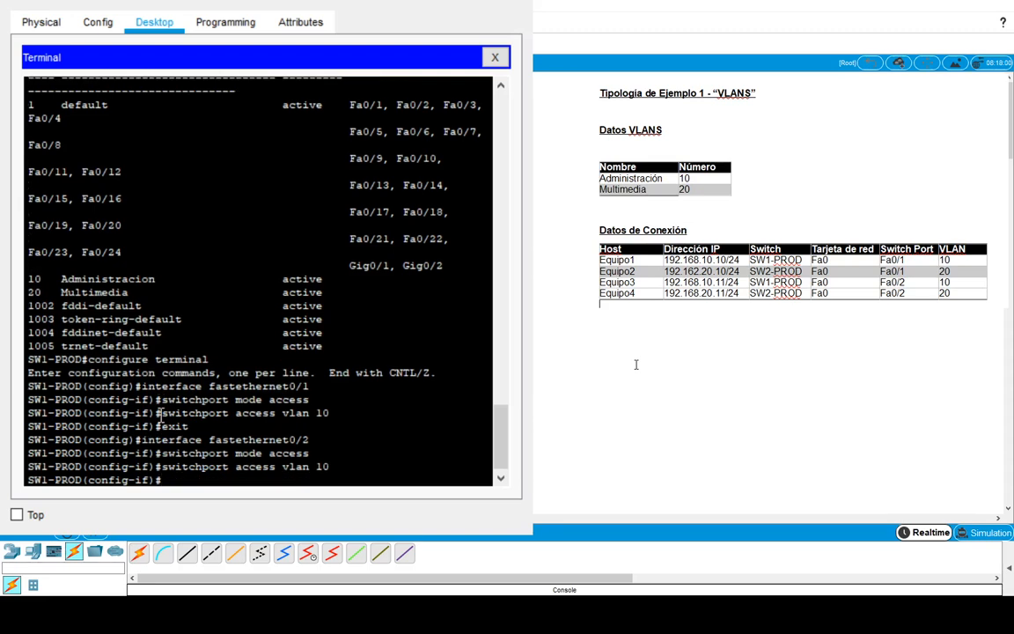
type("exit")
key("Return")
Leave configuration mode and check the ports assigned to the Administracion VLAN with show vlan brief.
type("exit")
key("Return")
key("Return")
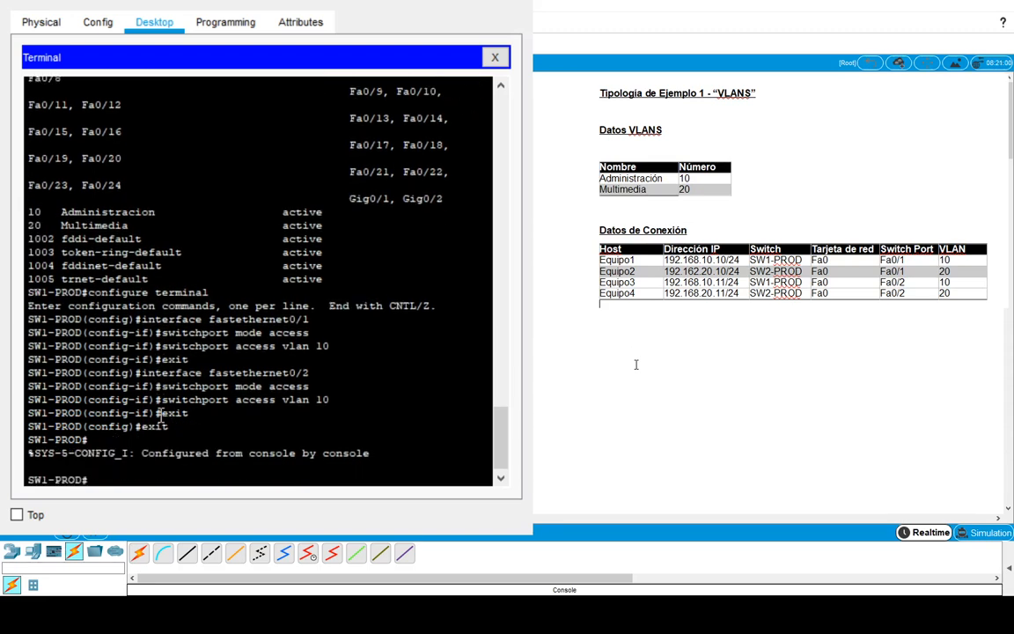
type("show vlan brief")
key("Return")
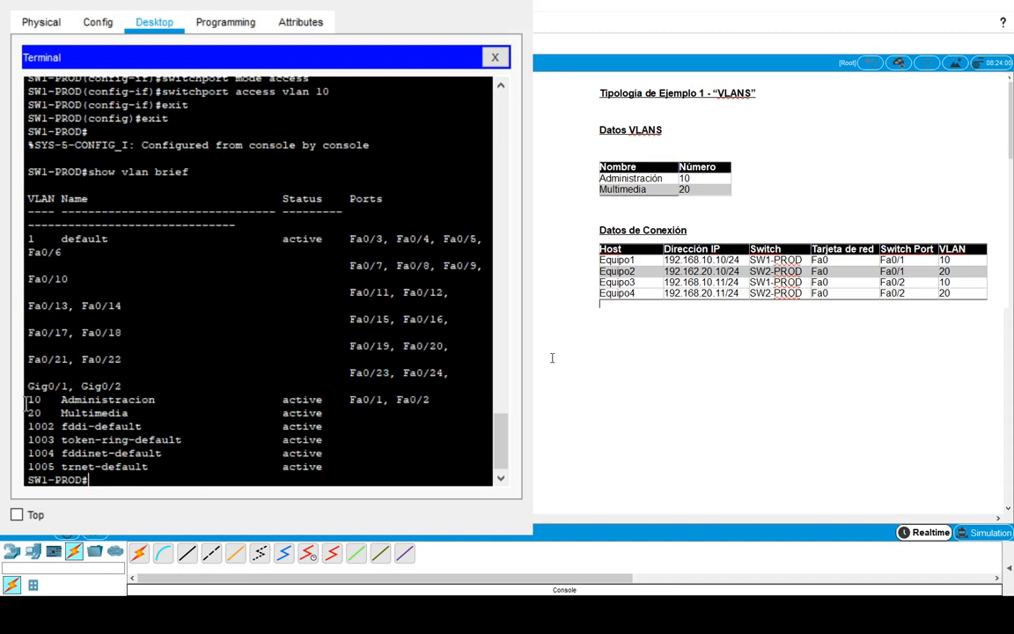
left_click_drag(25, 400, 155, 400)
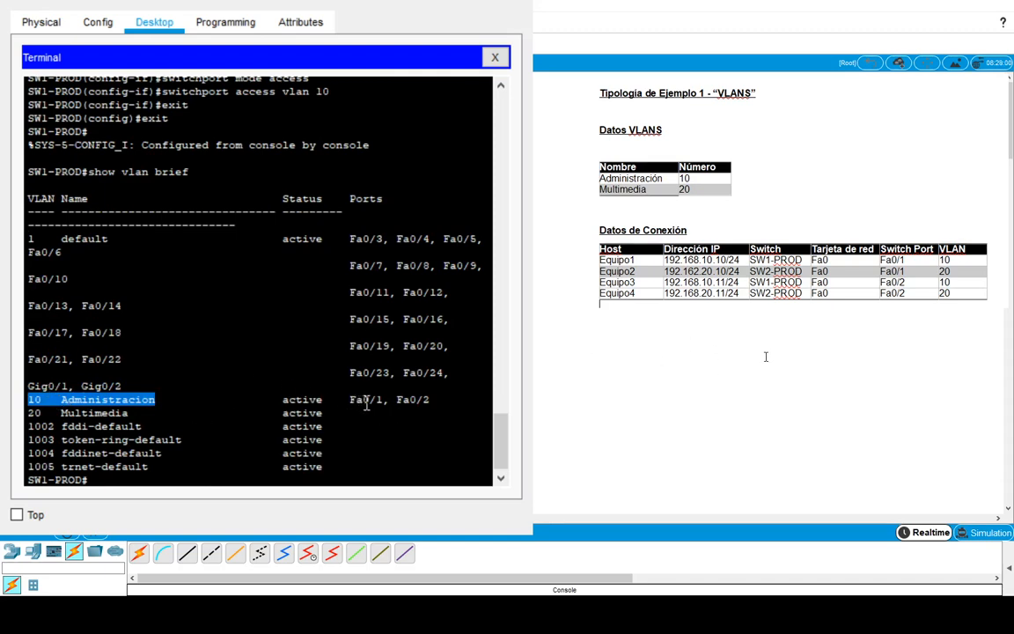
left_click_drag(352, 400, 430, 400)
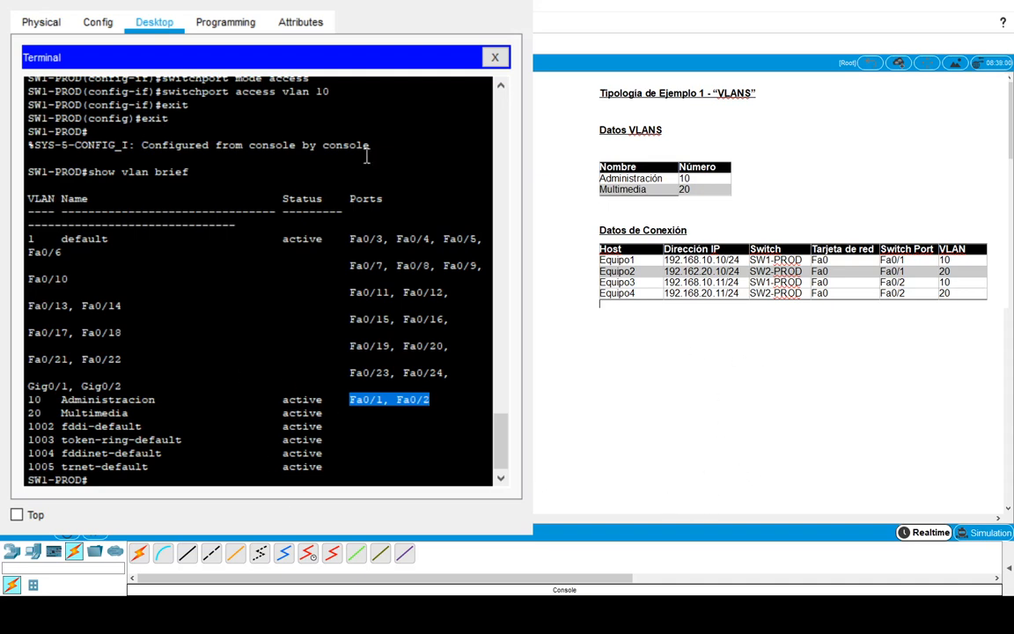
left_click(427, 2)
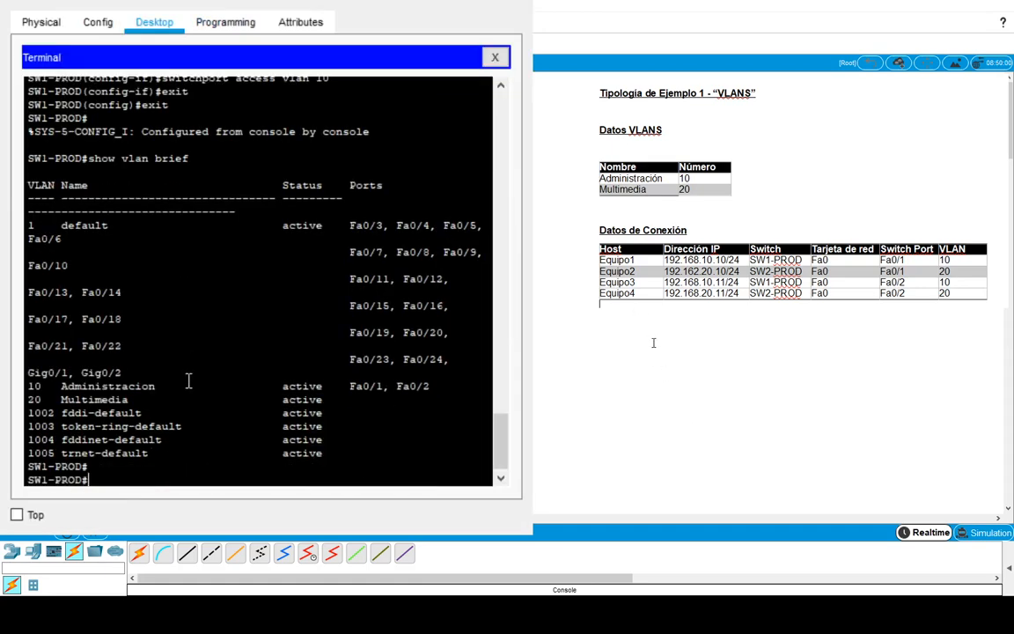
Enter global configuration mode on SW1-PROD and open interface fastethernet0/24 for configuration.
type("configure terminal")
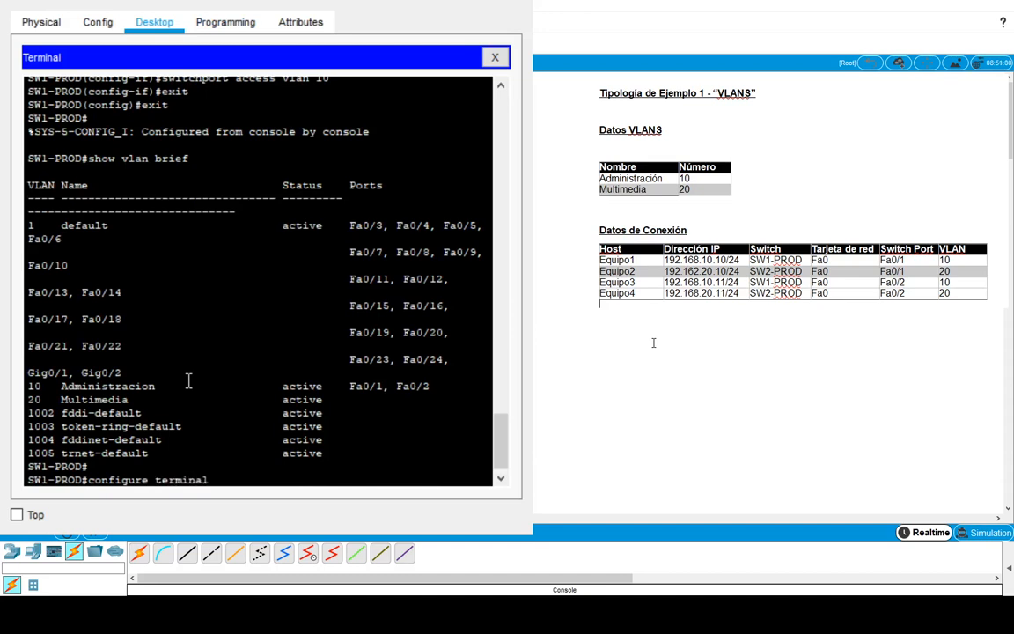
key("Return")
type("interface ")
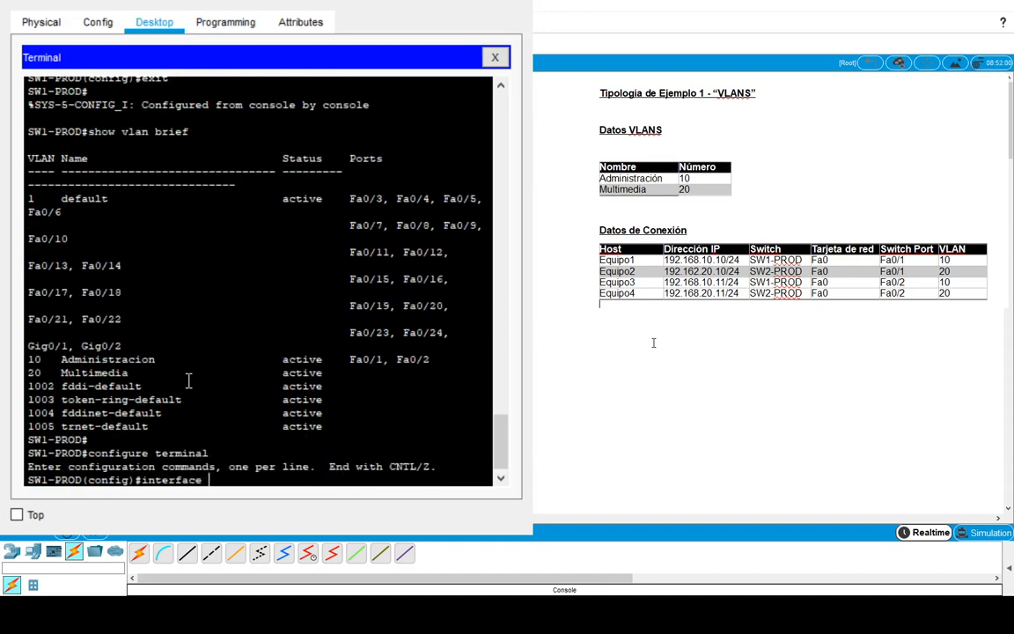
type("faste")
key("BackSpace")
type("tethernet0")
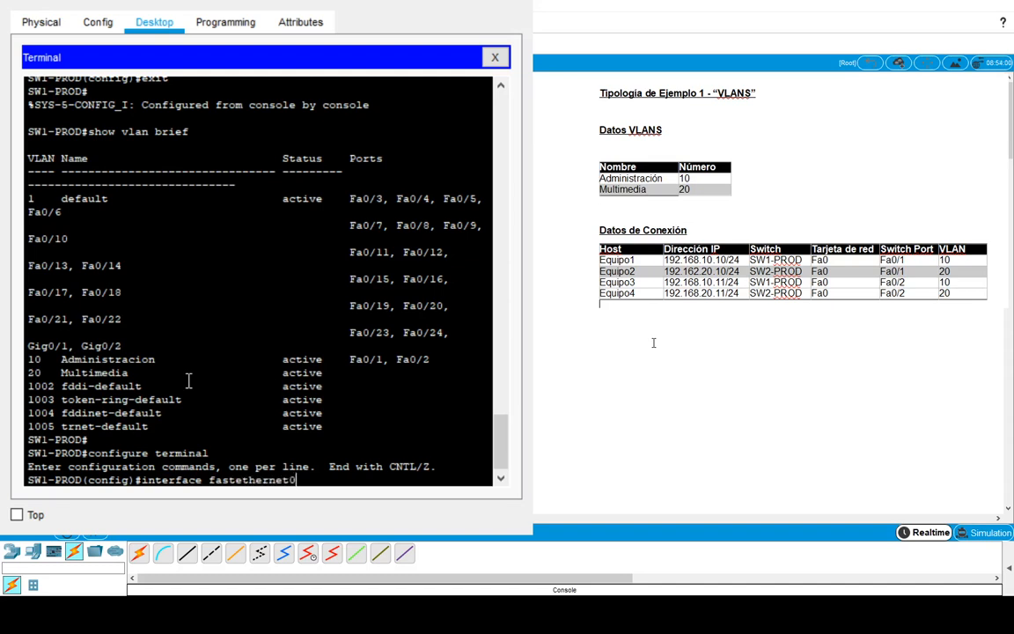
type("/24")
key("Return")
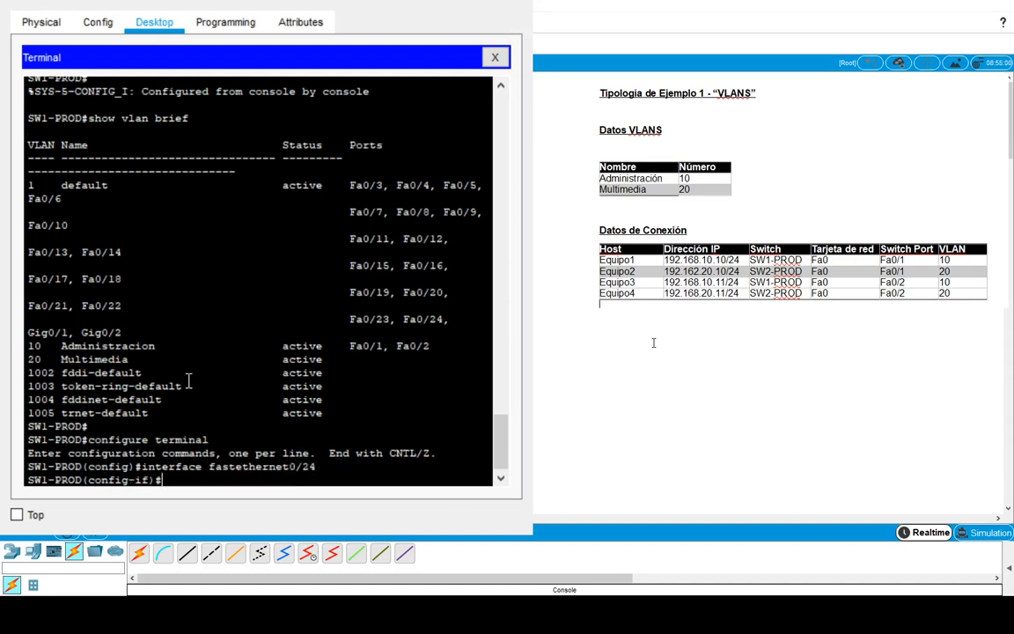
Set fastethernet0/24 on SW1-PROD to trunk mode and return to privileged EXEC mode.
type("switchport mode trunk")
key("Return")
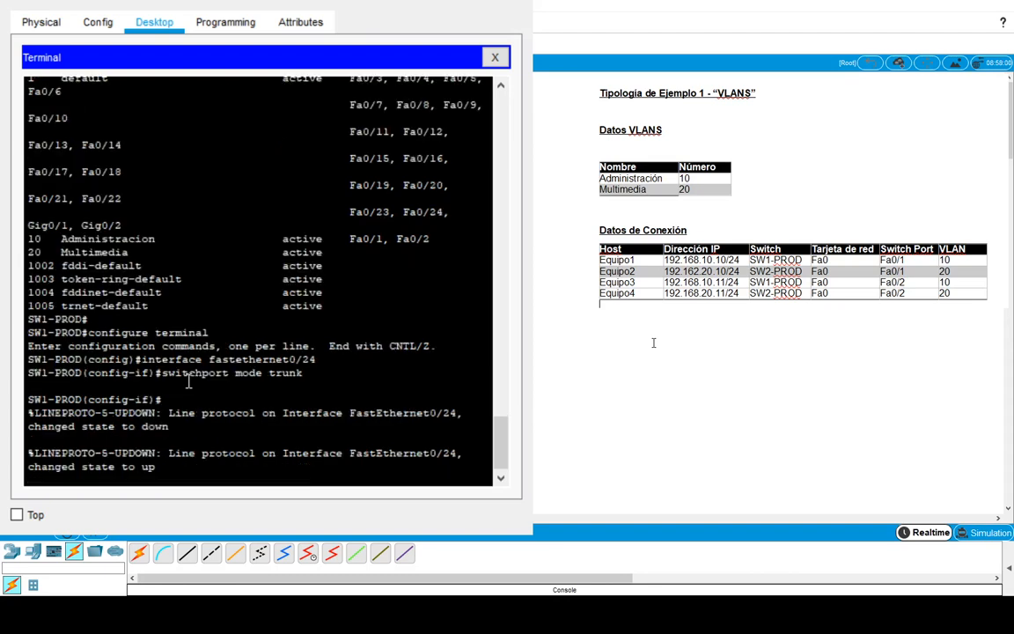
key("Return")
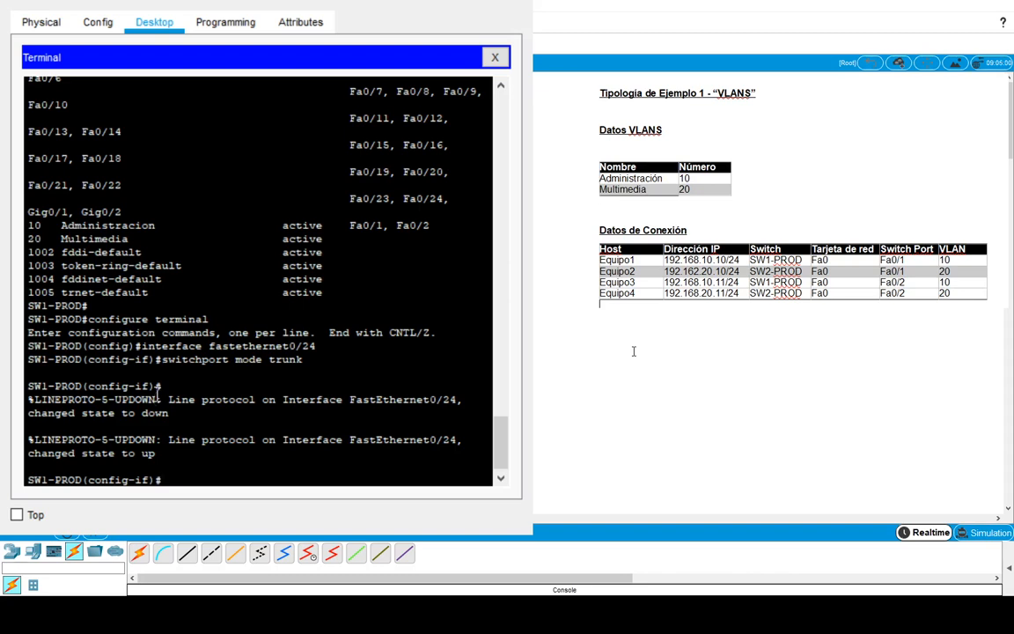
type("exit")
key("Return")
type("exit")
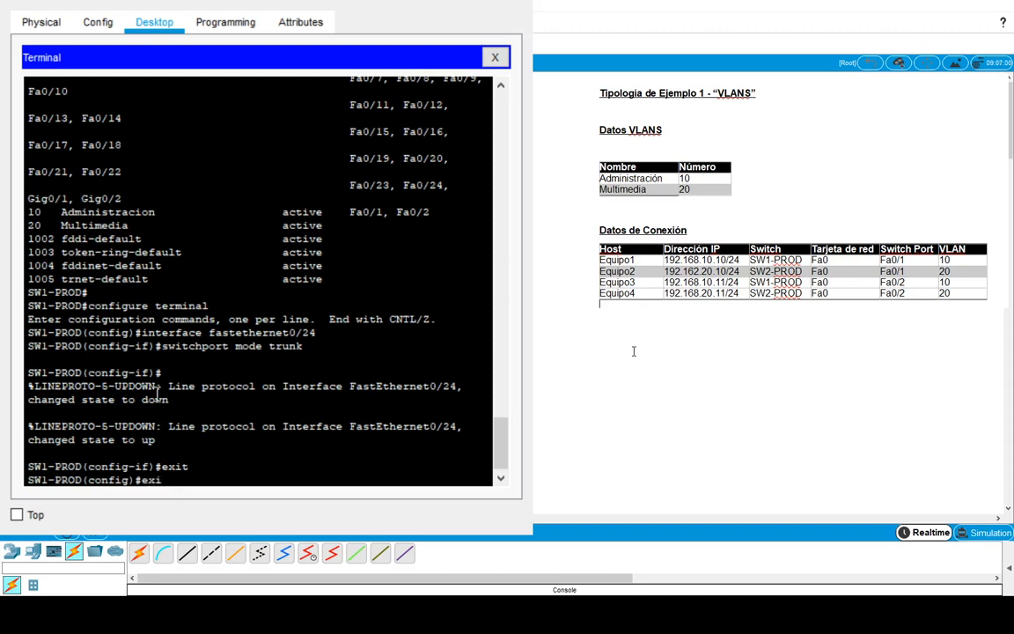
key("Return")
key("Return")
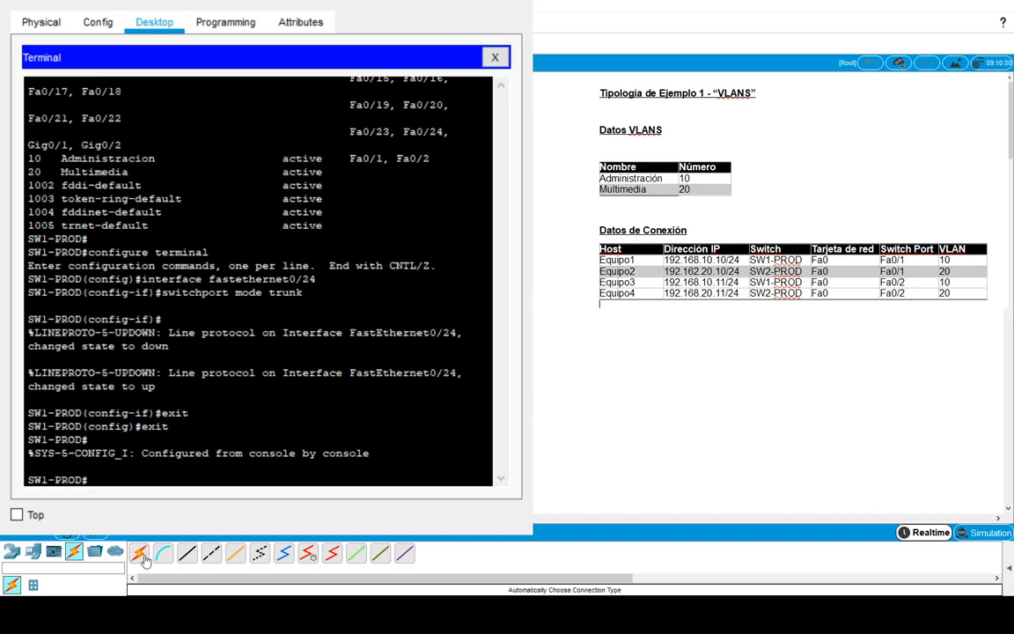
Close the SW1-PROD terminal, open a terminal session to the second switch with the default port settings, and enter privileged mode.
left_click(162, 554)
key("Escape")
left_click(495, 57)
left_click(301, 141)
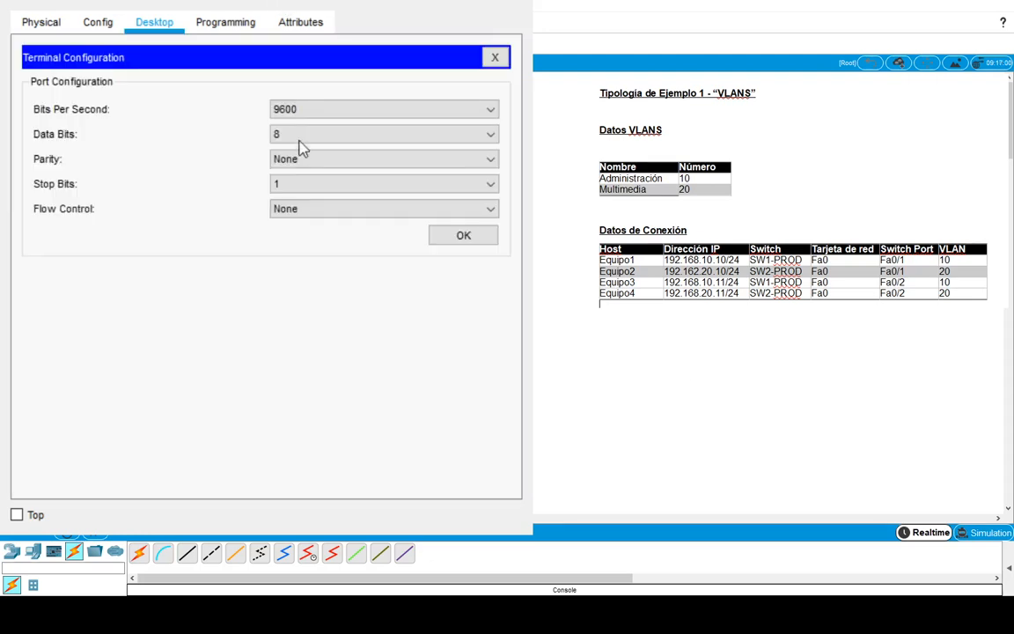
left_click(475, 235)
key("Return")
type("enable")
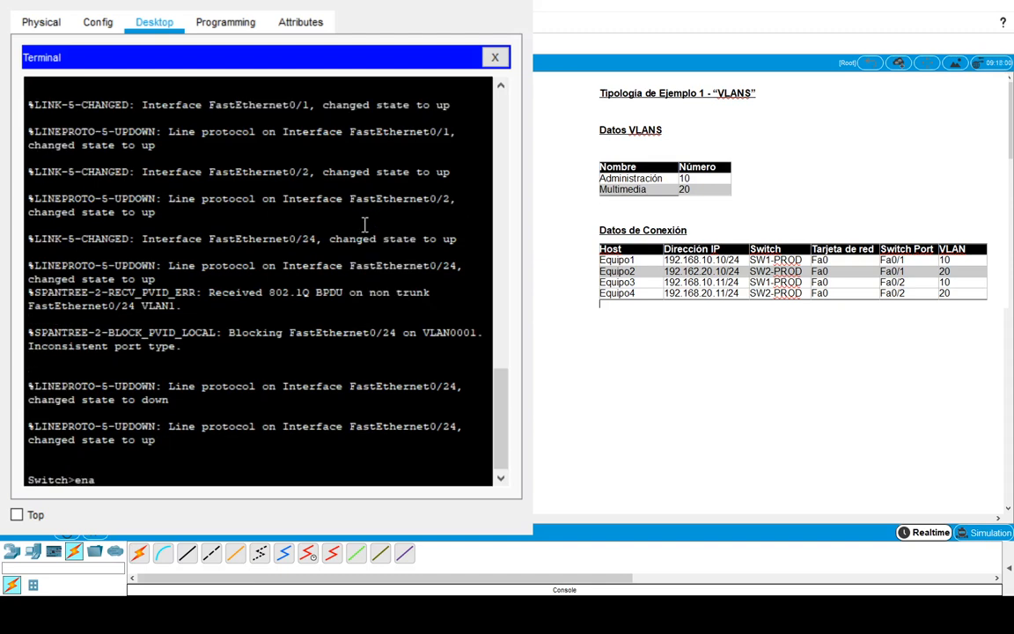
key("Return")
type("configure terminal")
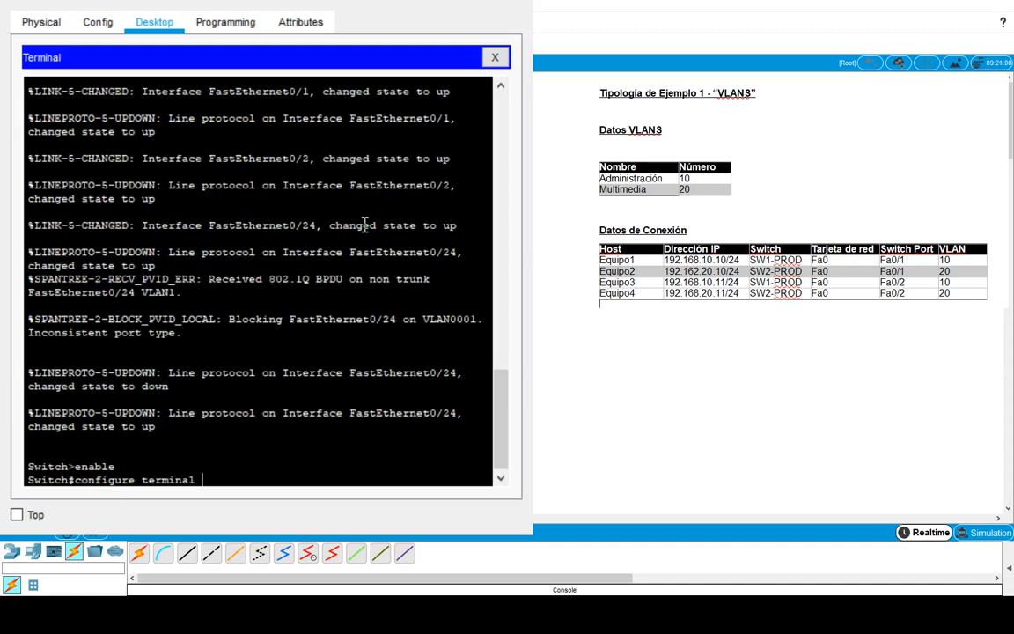
type(" SW2-PROD")
key("Return")
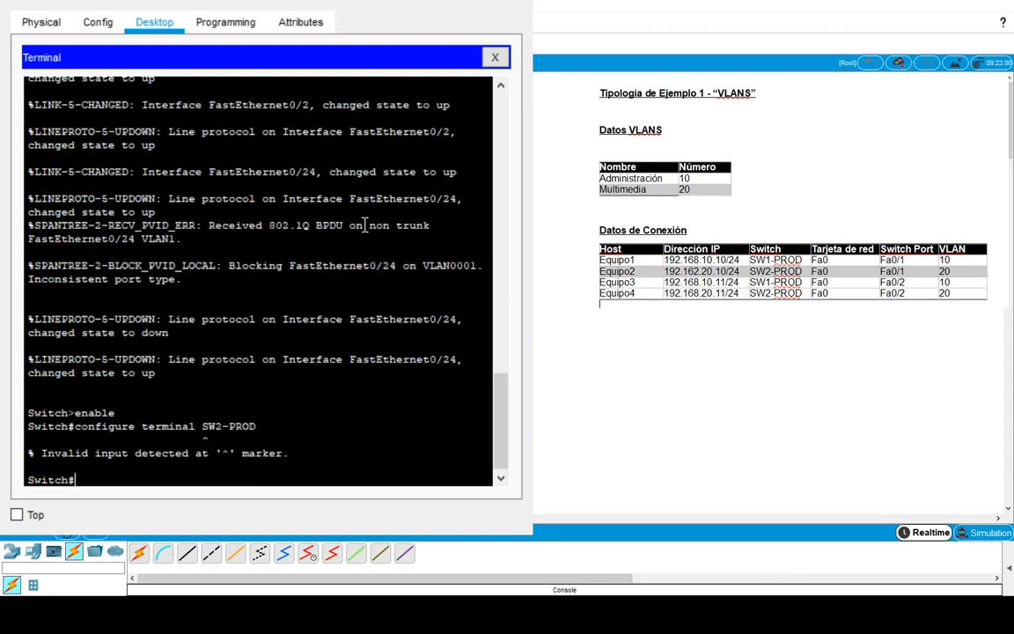
Enter global configuration mode on the second switch and set its hostname to SW2-PROD.
key("Up")
key("BackSpace")
key("BackSpace")
key("BackSpace")
key("BackSpace")
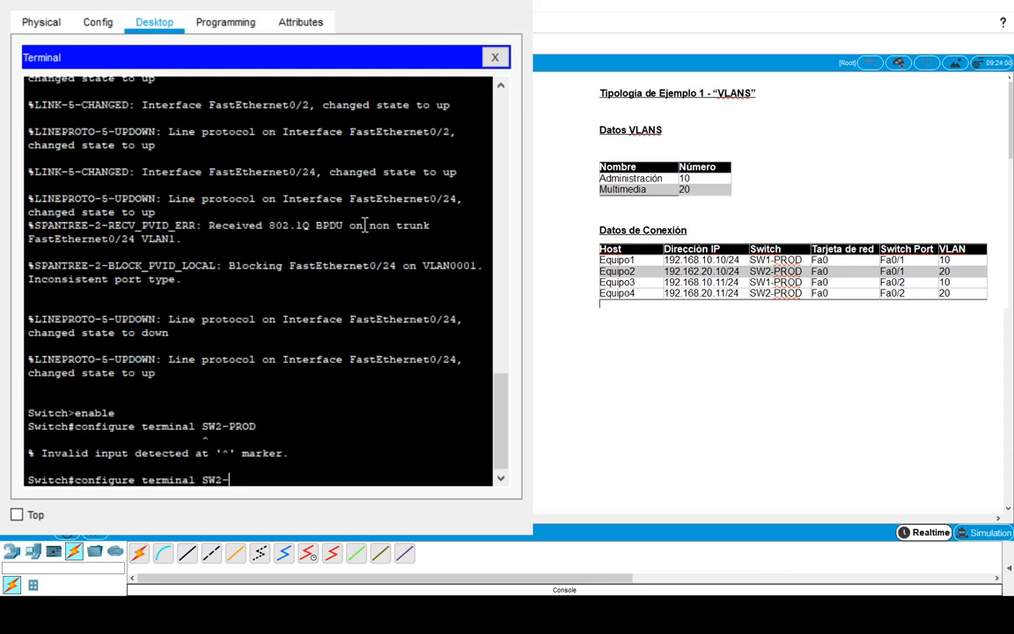
key("BackSpace")
key("BackSpace")
key("BackSpace")
key("BackSpace")
key("Return")
type("hostname")
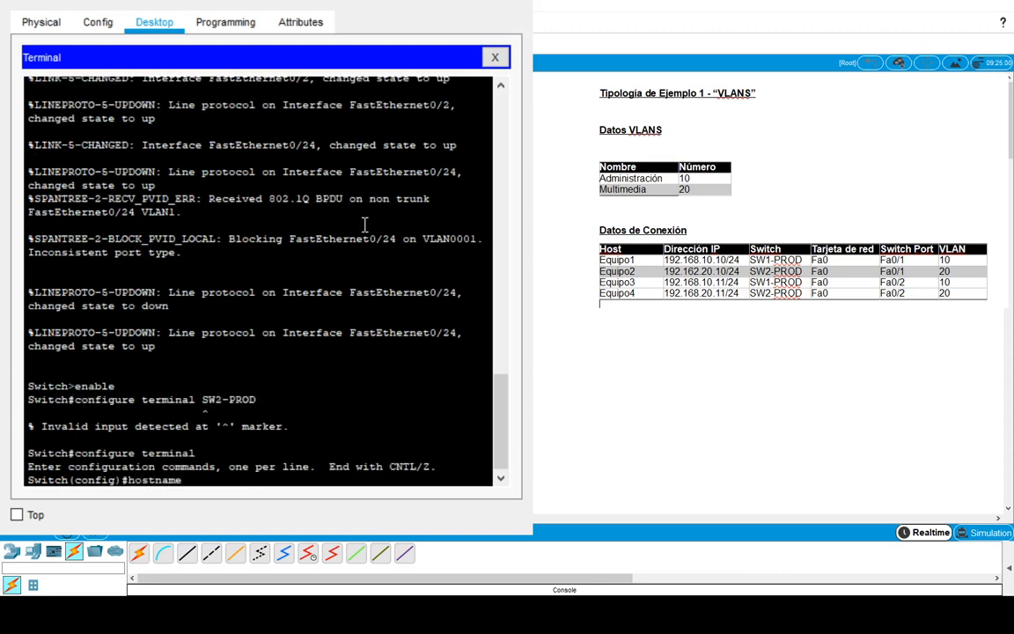
type(" SW2-PROD")
key("Return")
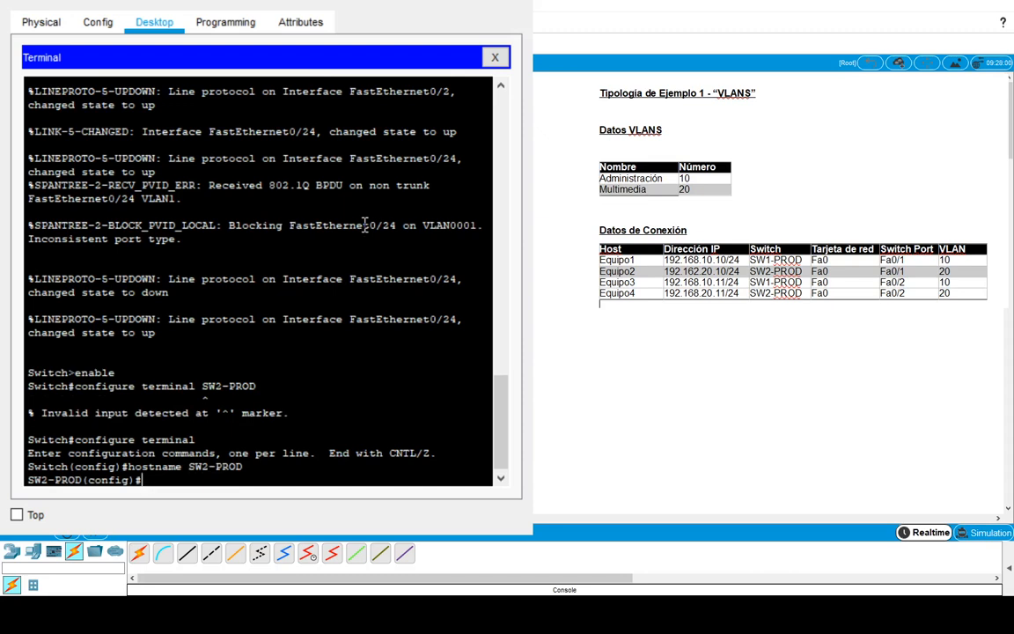
Create VLAN 10 named Administracion on SW2-PROD and return to global configuration mode.
type("vlan 10")
key("Return")
type("name")
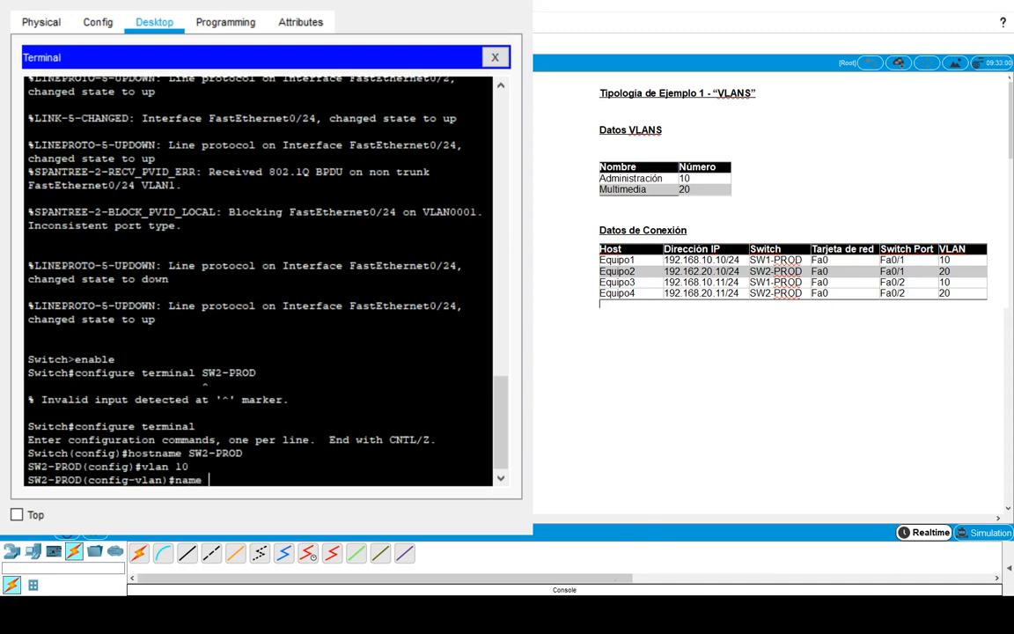
left_click(316, 453)
type("Administracion")
key("Return")
type("exit")
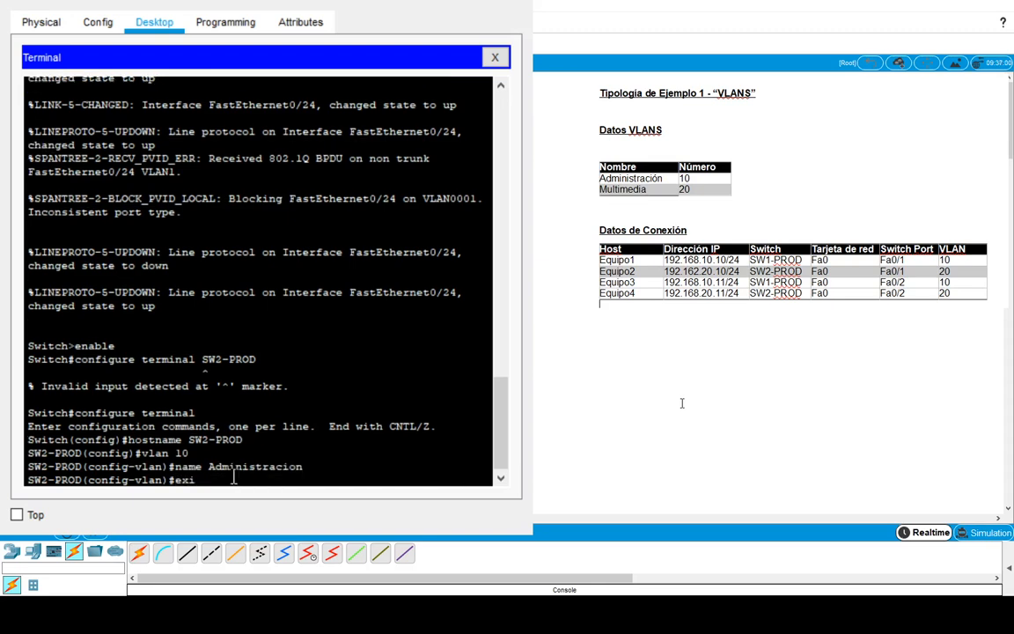
key("Return")
Create VLAN 20 named Multimedia on SW2-PROD and return to global configuration mode.
type("vlan 20")
key("Return")
type("nam")
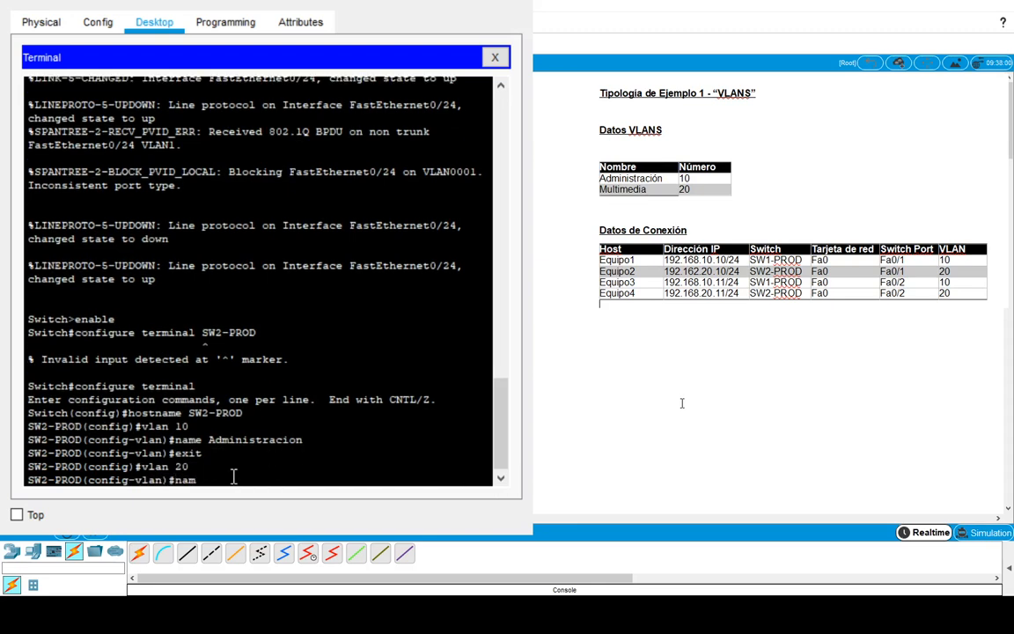
type("e Multimedia")
key("Return")
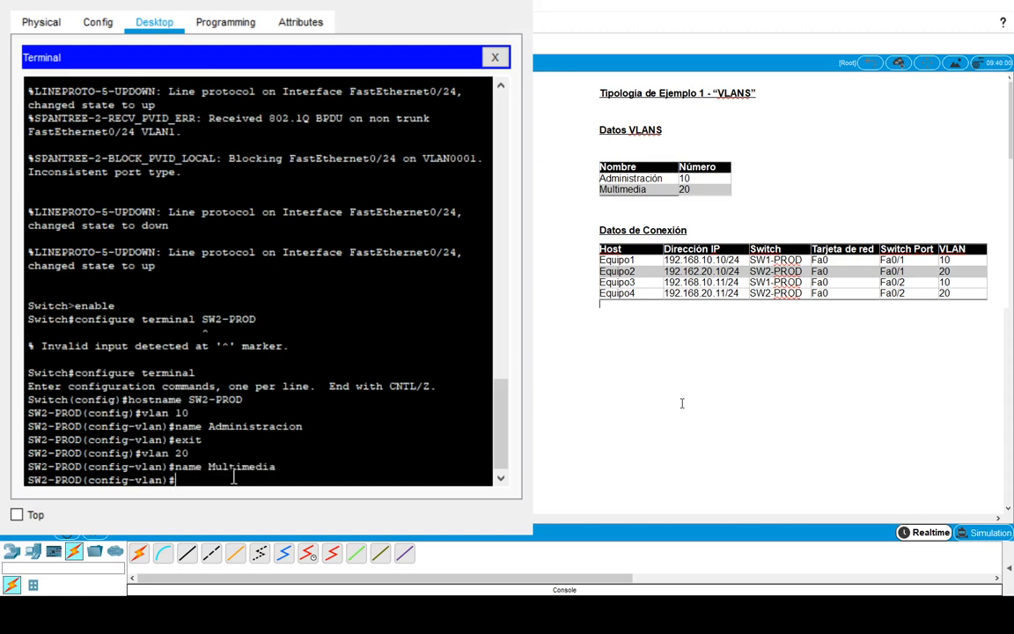
type("exit")
key("Return")
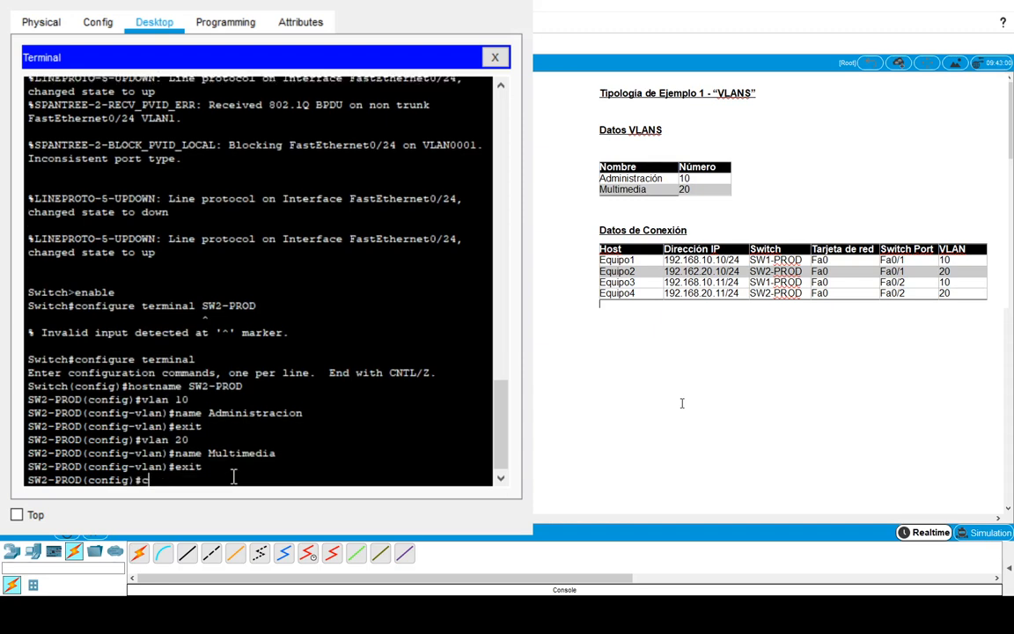
Enter interface configuration for FastEthernet0/1 on SW2-PROD and set the port to access mode.
type("interface")
type("fast")
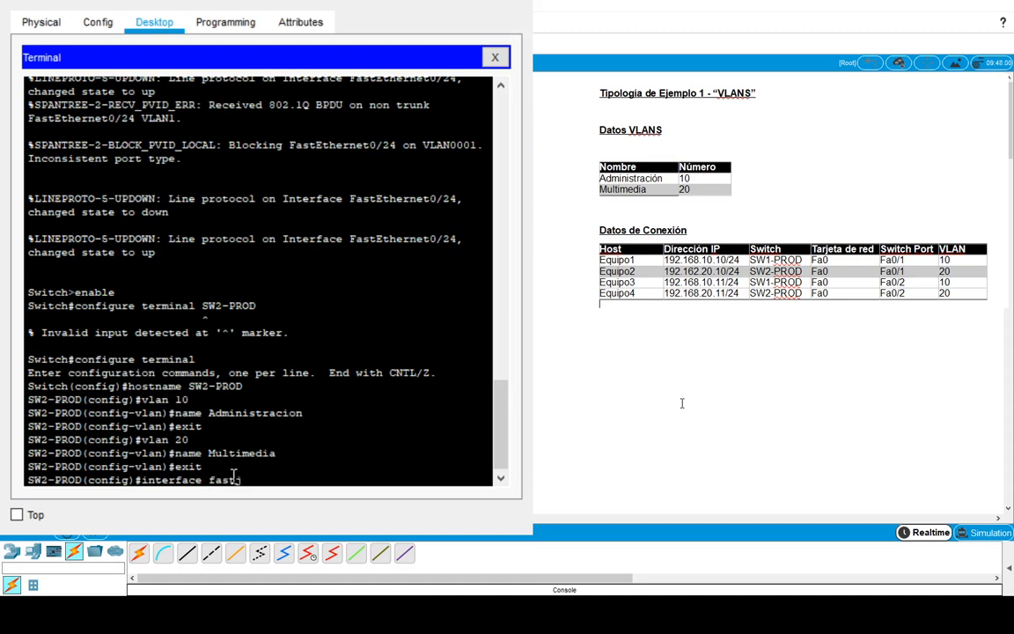
type("etherne")
key("BackSpace")
type("0/1")
key("Return")
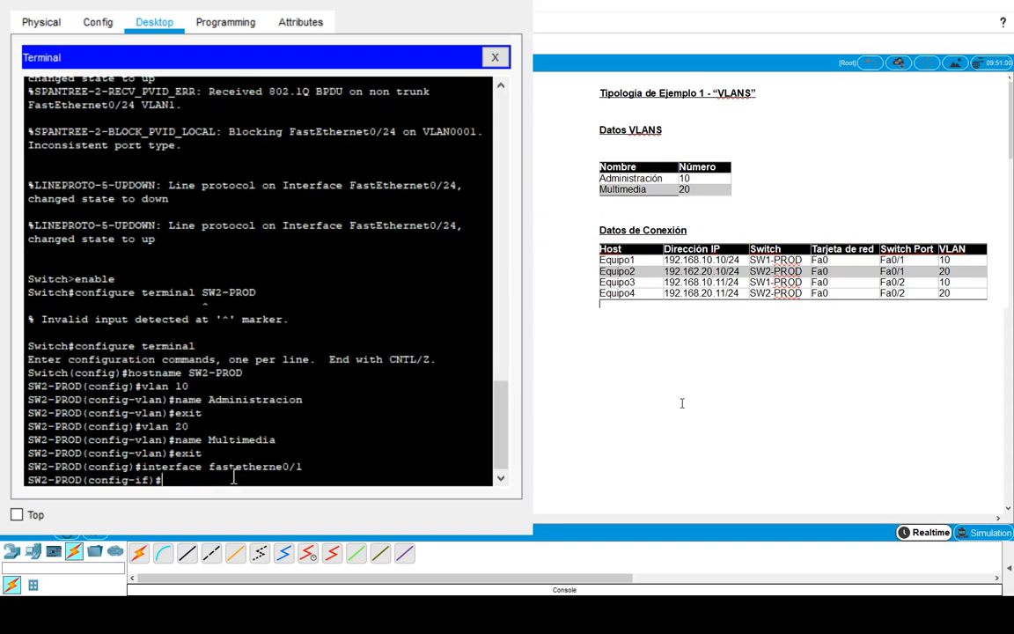
type("switchport mo")
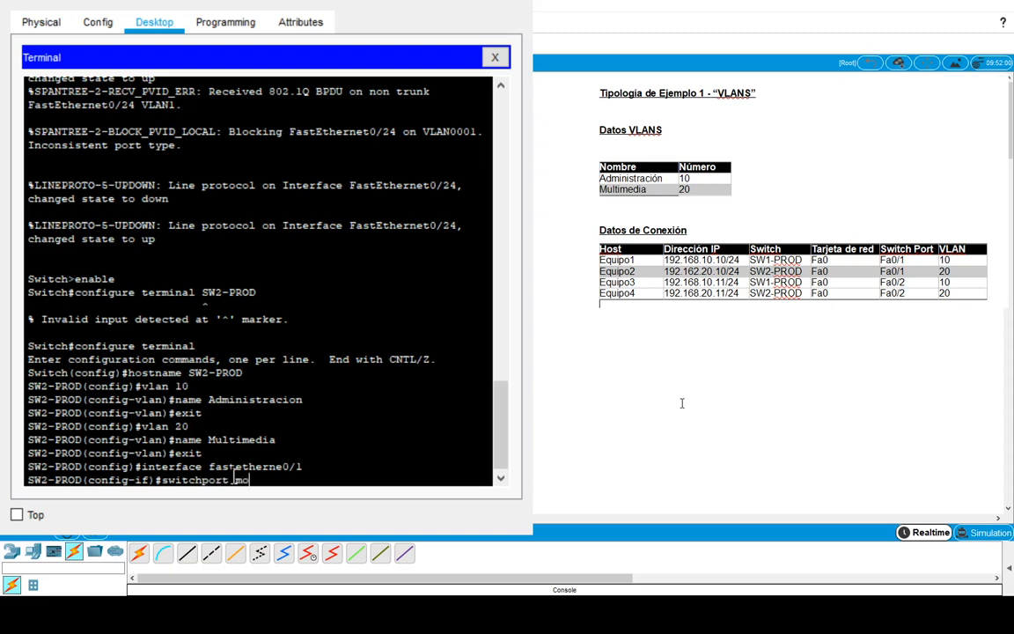
type("de access")
key("Return")
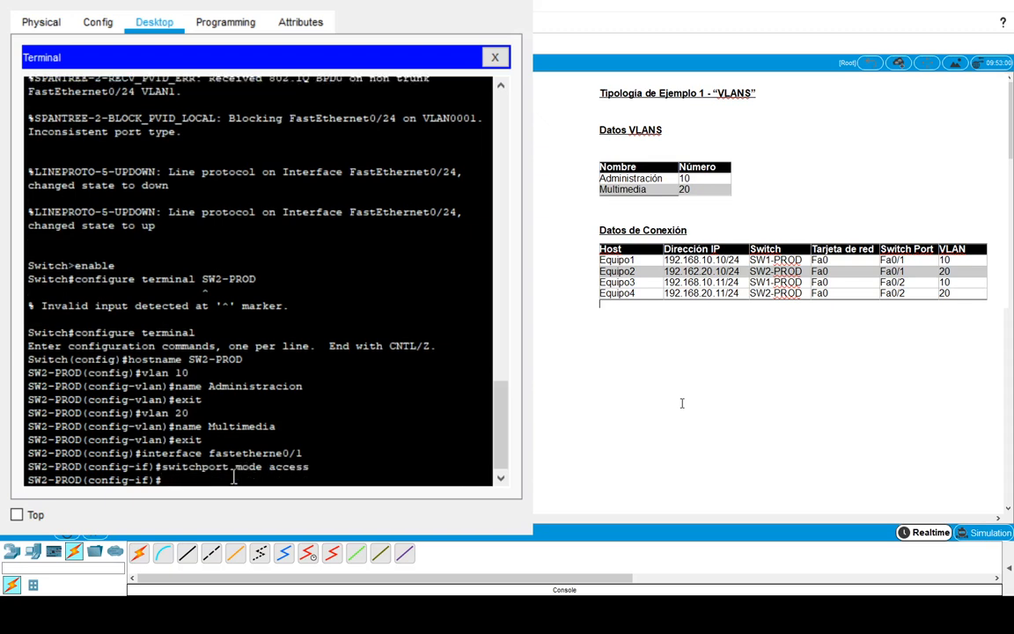
Assign SW2-PROD port FastEthernet0/1 to access VLAN 20 and return to global configuration mode.
type("switchport access vlan 10")
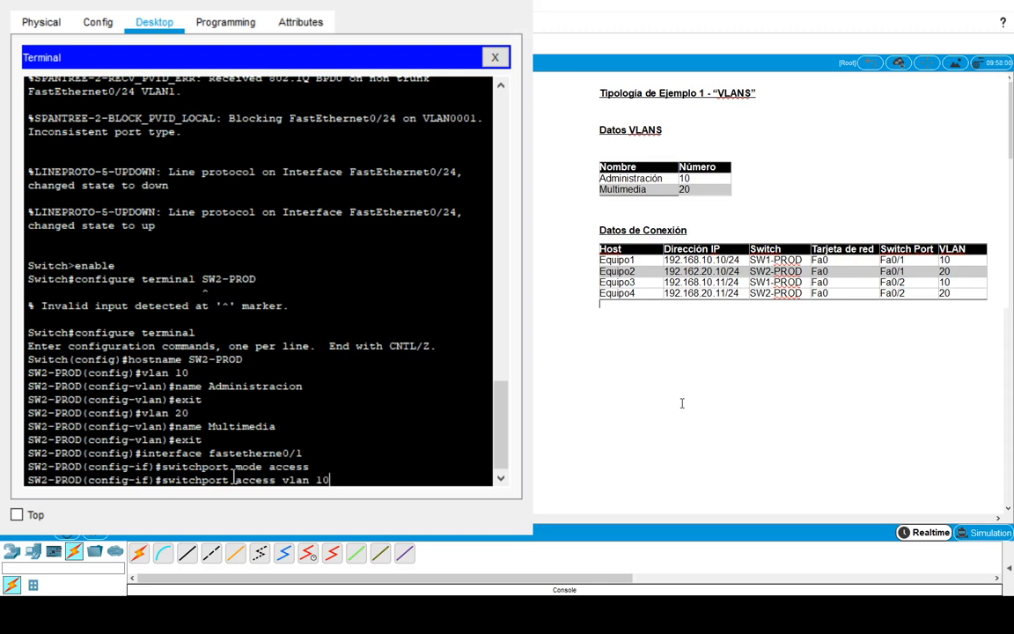
key("BackSpace")
key("BackSpace")
type("20")
key("Return")
type("exit")
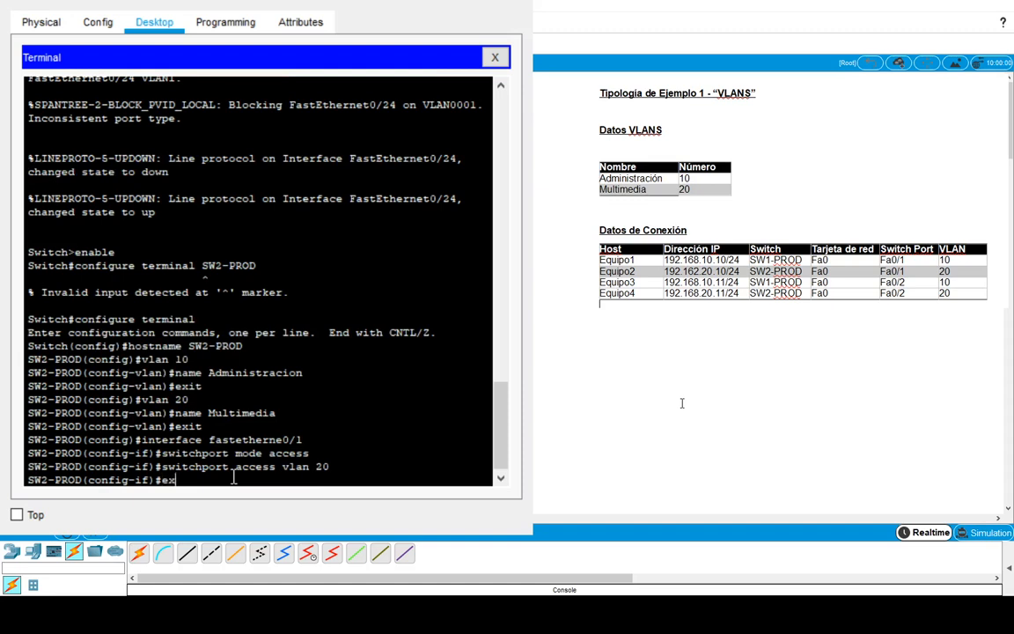
key("Return")
Enter interface configuration for FastEthernet0/2 on SW2-PROD and set the port to access mode.
type("inter")
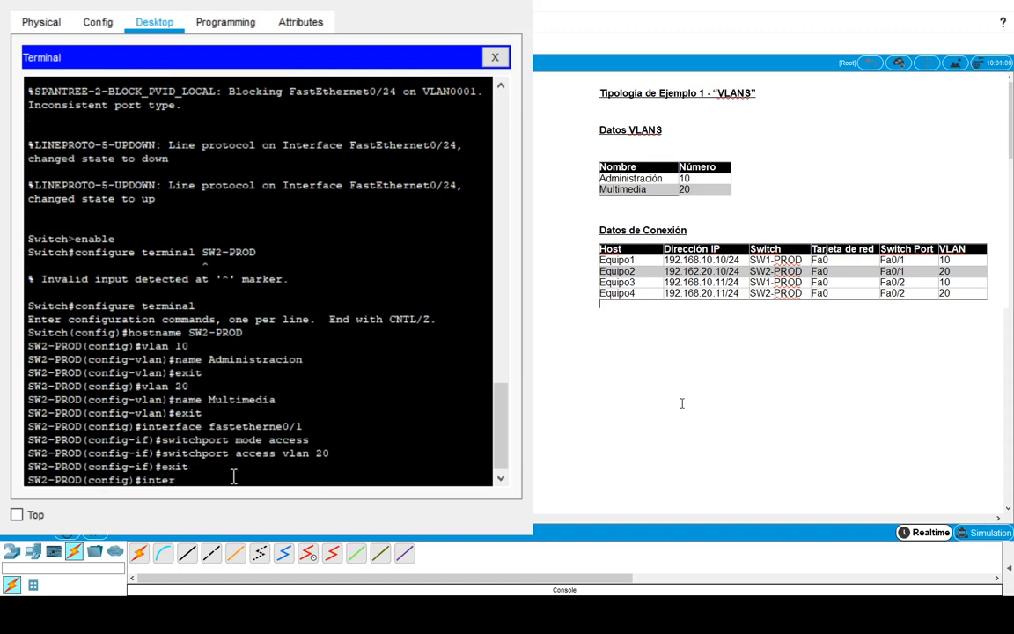
type("face fasteth")
key("BackSpace")
key("BackSpace")
key("BackSpace")
key("BackSpace")
type("tethernet0/2")
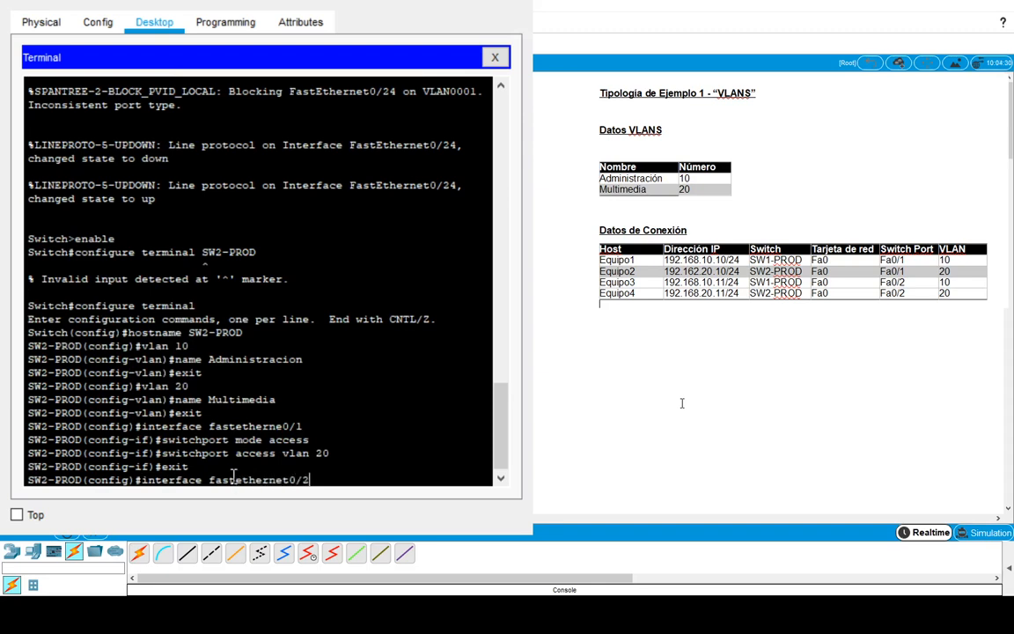
key("Return")
type("switch")
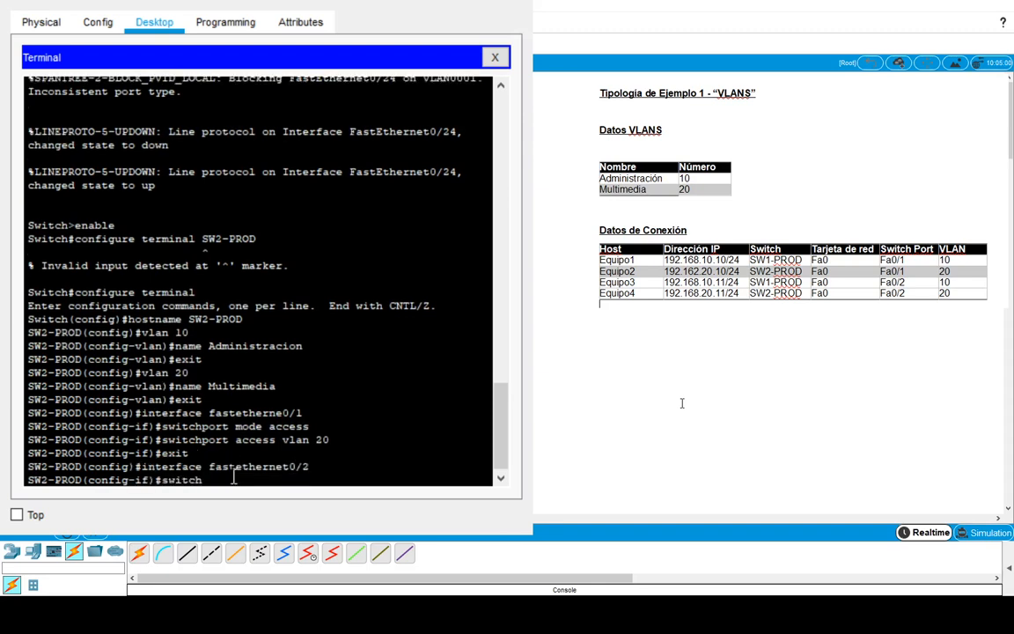
type("port mode access")
key("Return")
Assign SW2-PROD port FastEthernet0/2 to access VLAN 10 and return to global configuration mode.
type("swit")
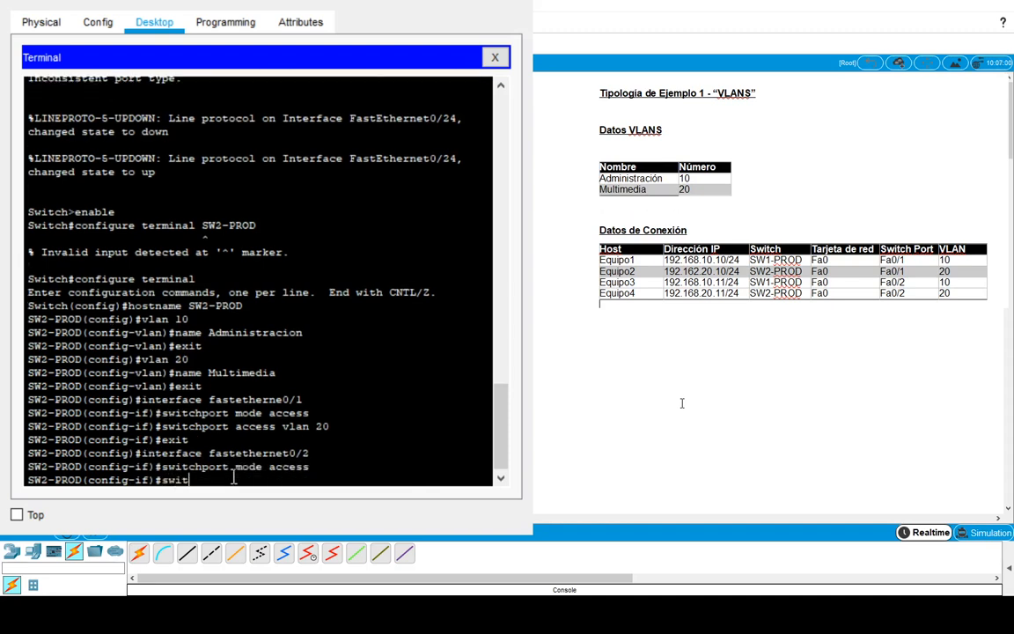
type("chport access vlan 10")
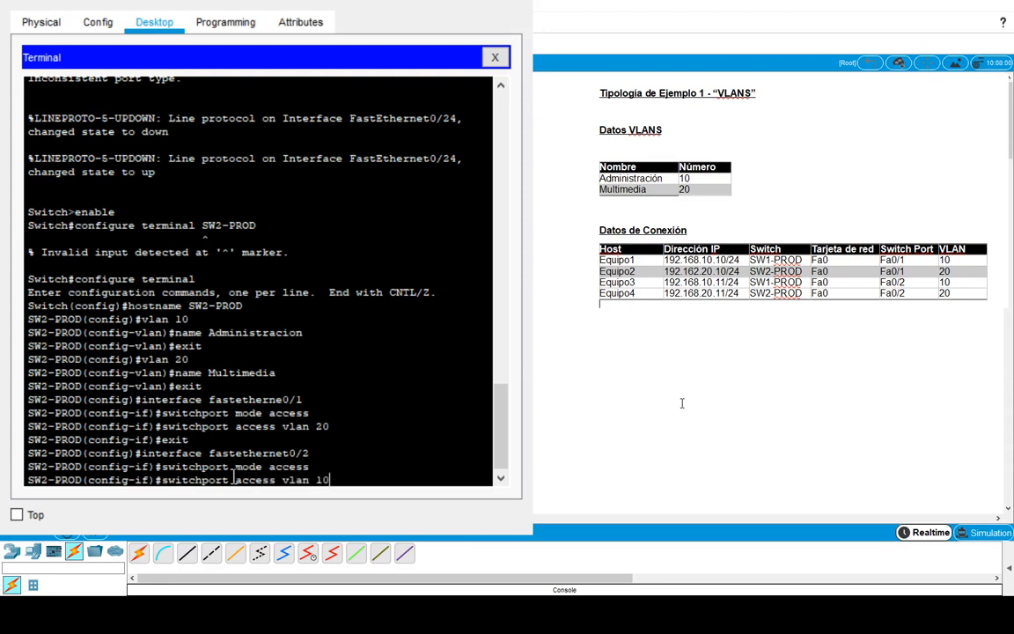
key("Return")
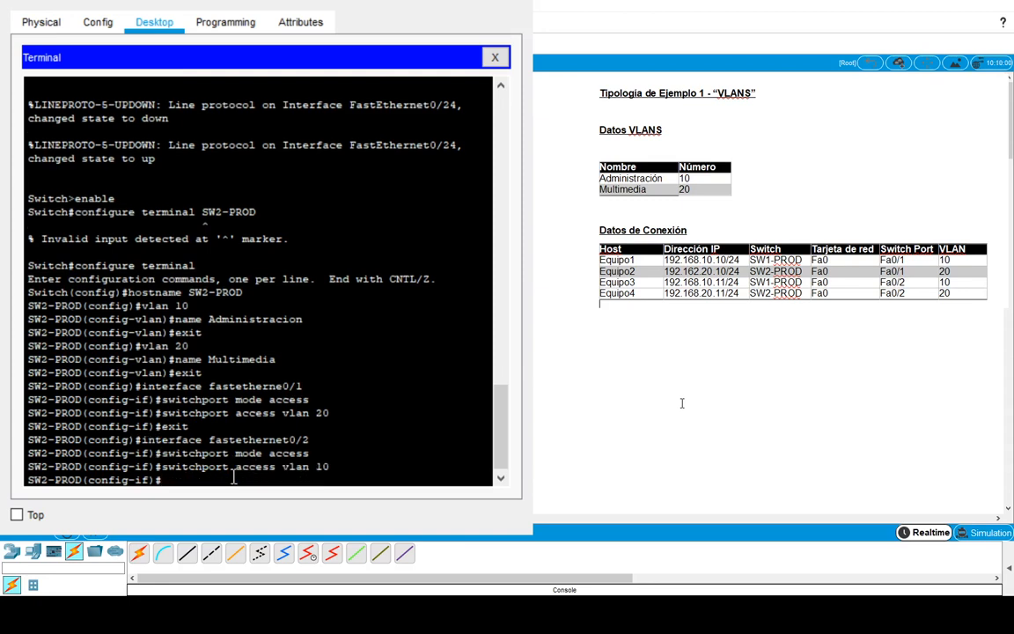
type("exit")
key("Return")
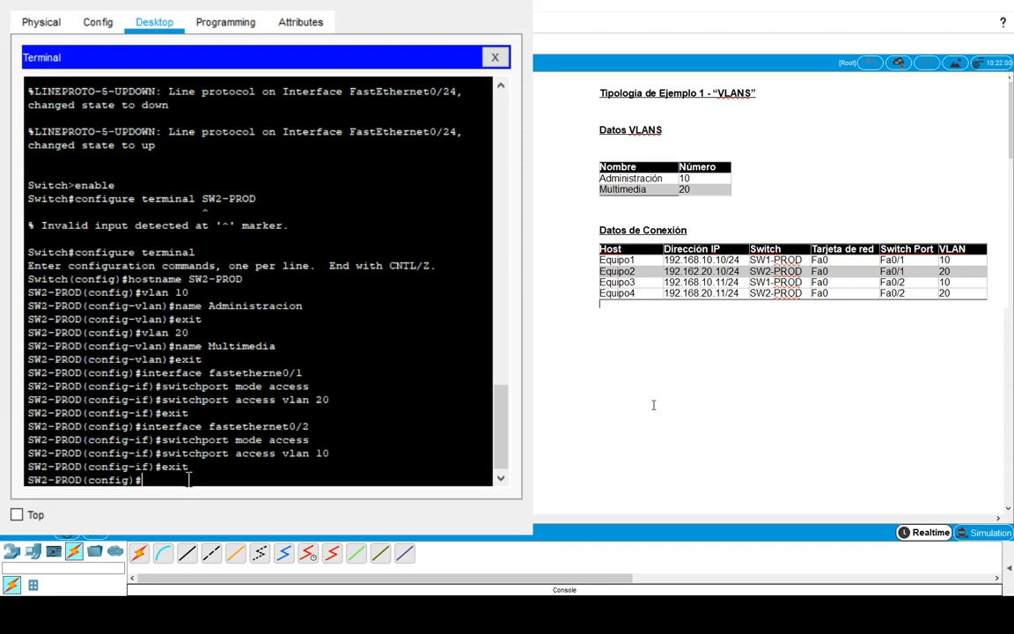
Set FastEthernet0/24 on SW2-PROD to trunk mode and return to global configuration mode.
type("interface fastetherne")
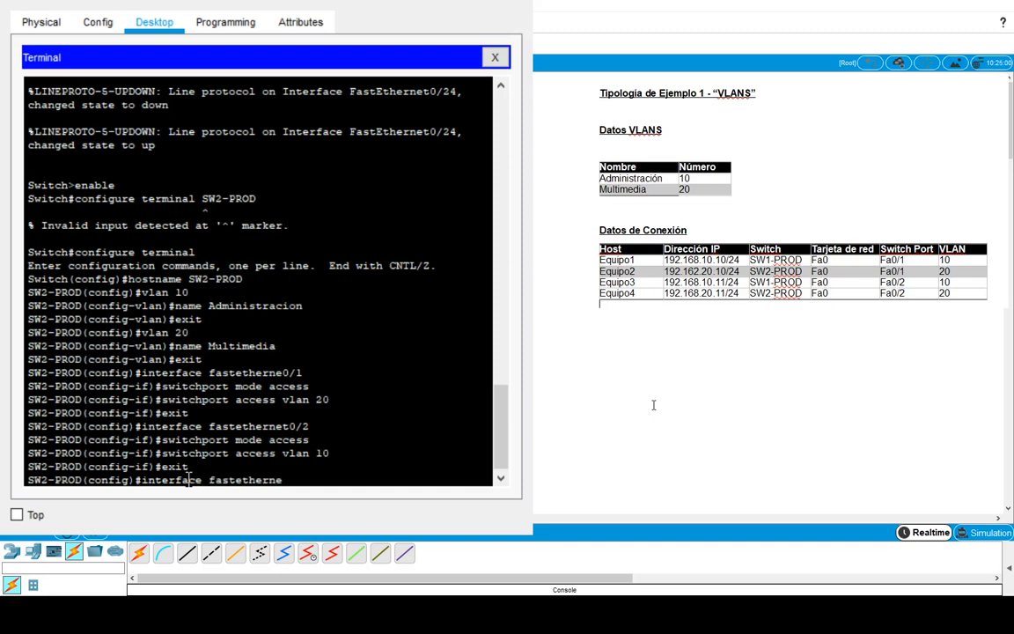
type("t0/24")
key("Return")
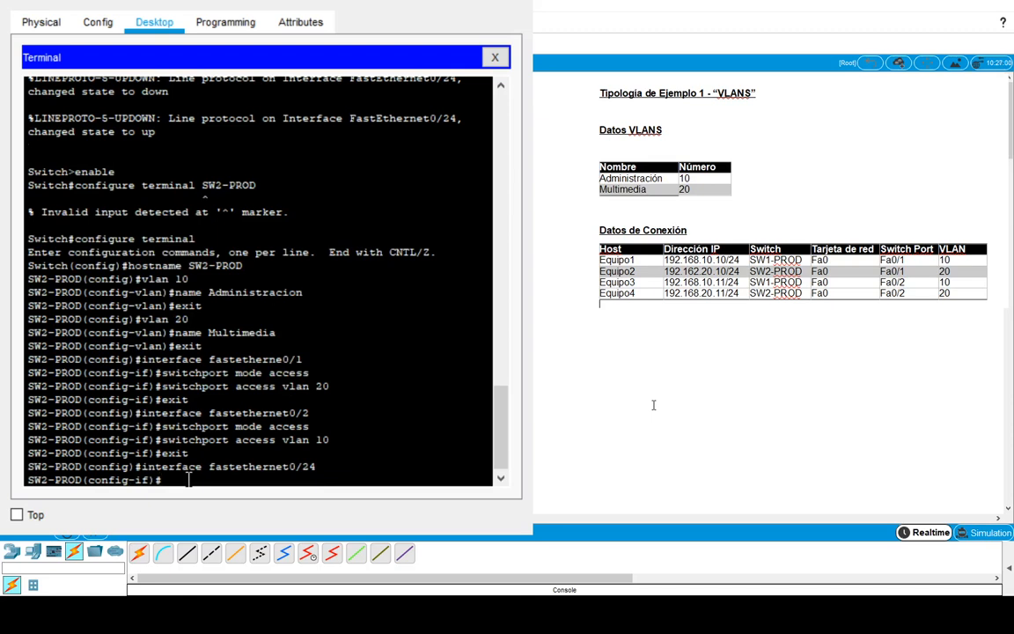
type("witchport mode trunk")
key("Return")
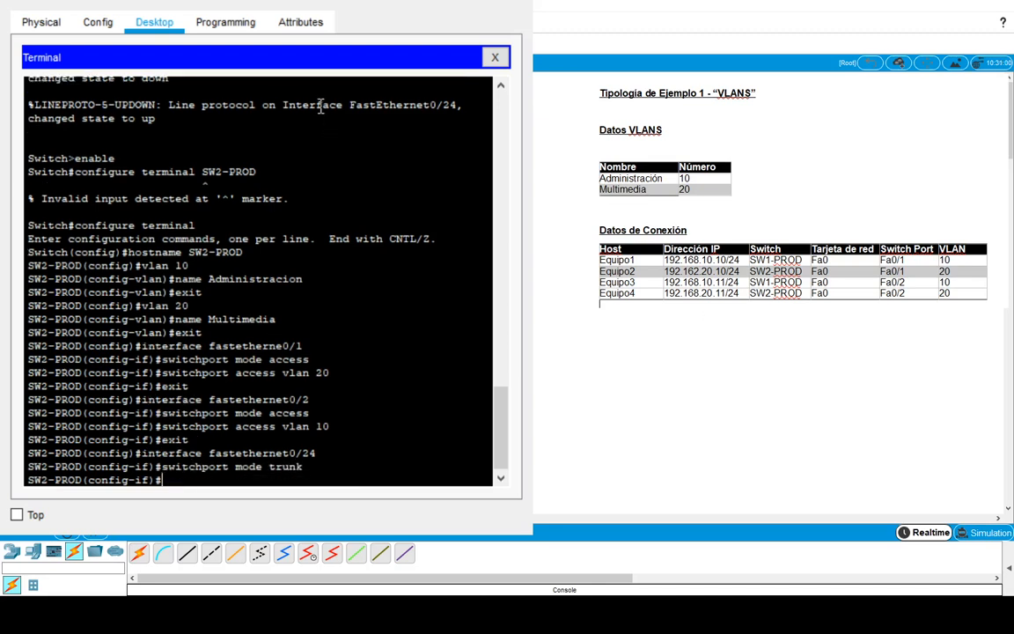
type("exit")
key("Return")
Leave configuration mode on SW2-PROD and save the running-config to startup-config under the default file name.
type("exit")
key("Return")
key("Return")
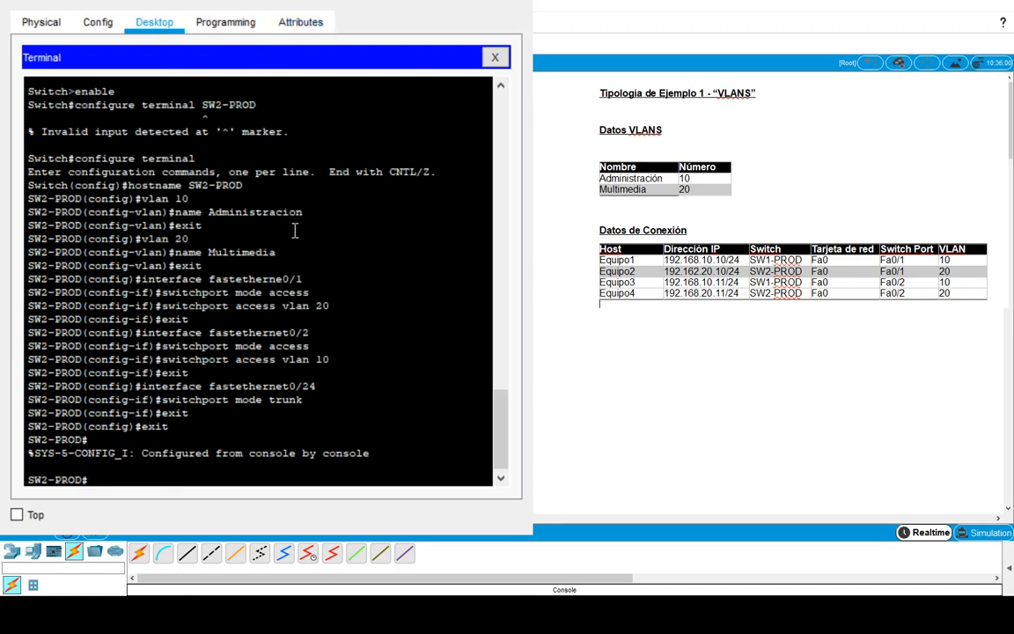
type("copy running-c")
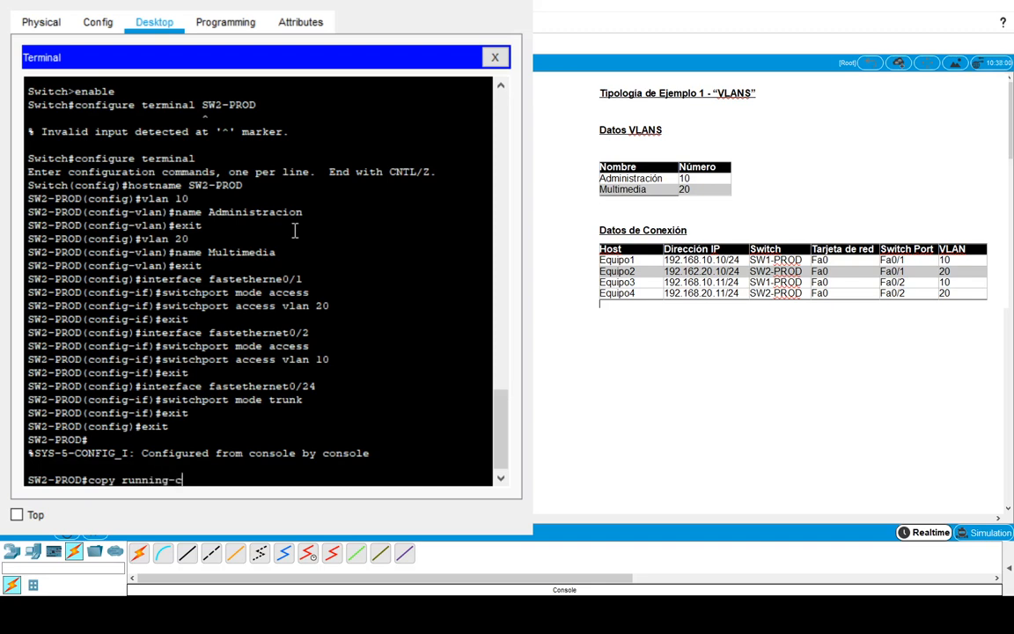
type("onfig startup-")
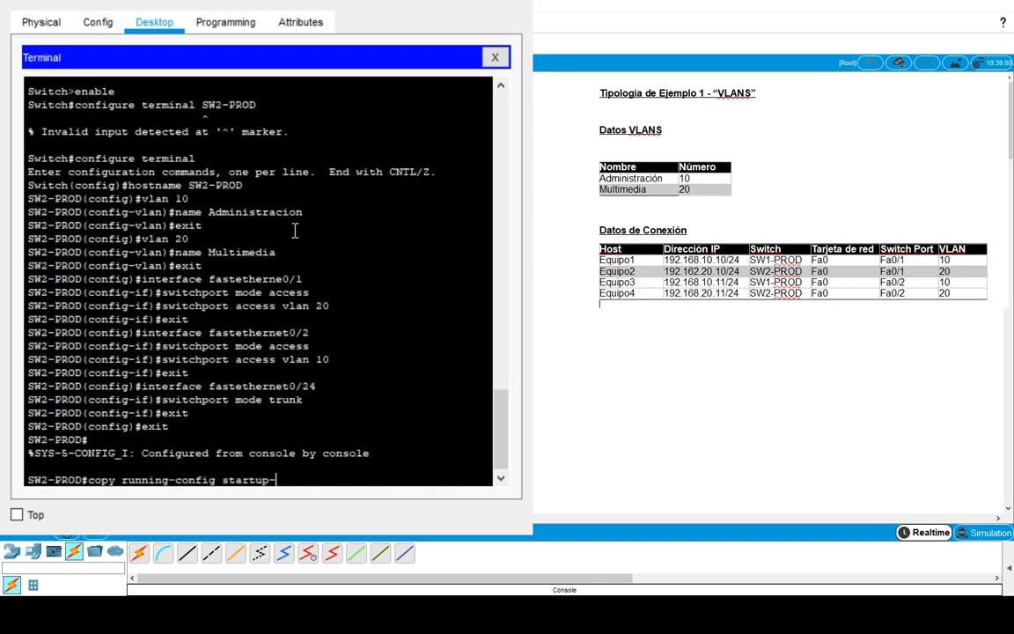
type("config")
key("Return")
key("Return")
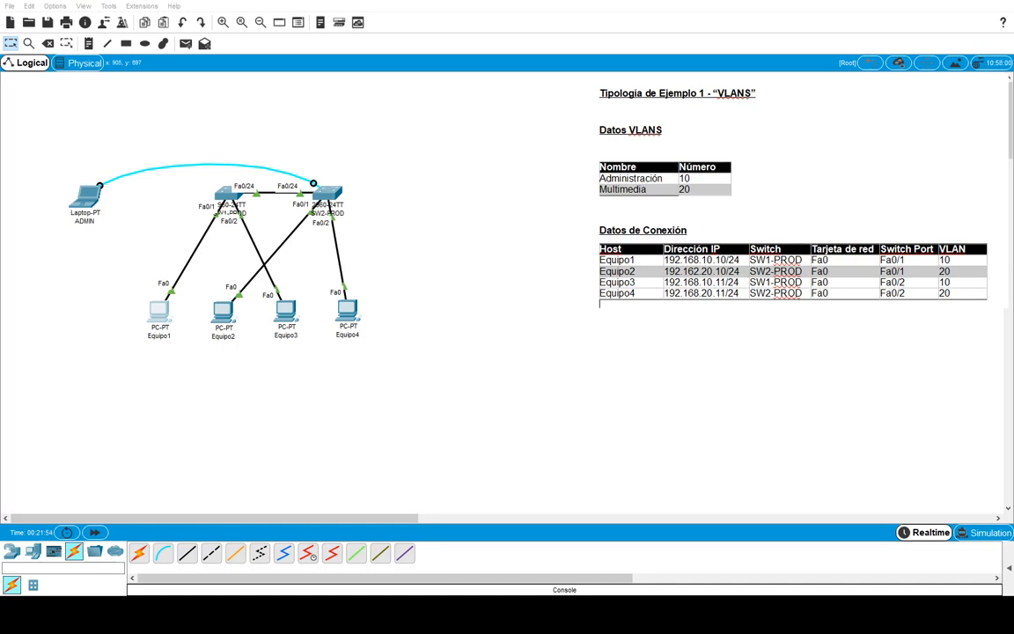
Place text notes below Equipo1 to Equipo4 reading vlan10, vlan20, vlan10 and vlan20 respectively.
left_click(229, 310)
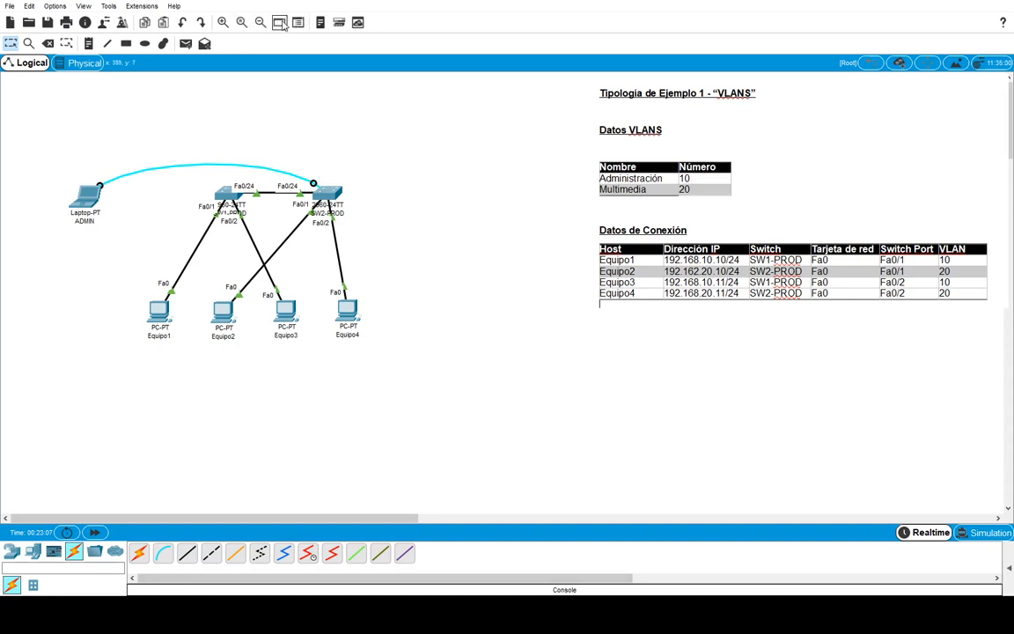
left_click(126, 43)
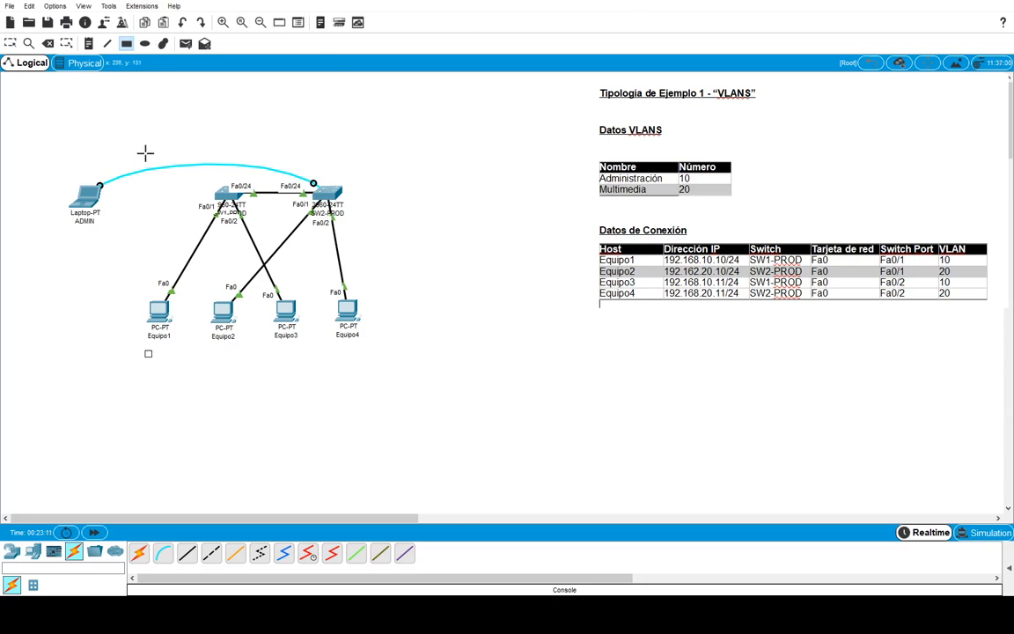
left_click(89, 43)
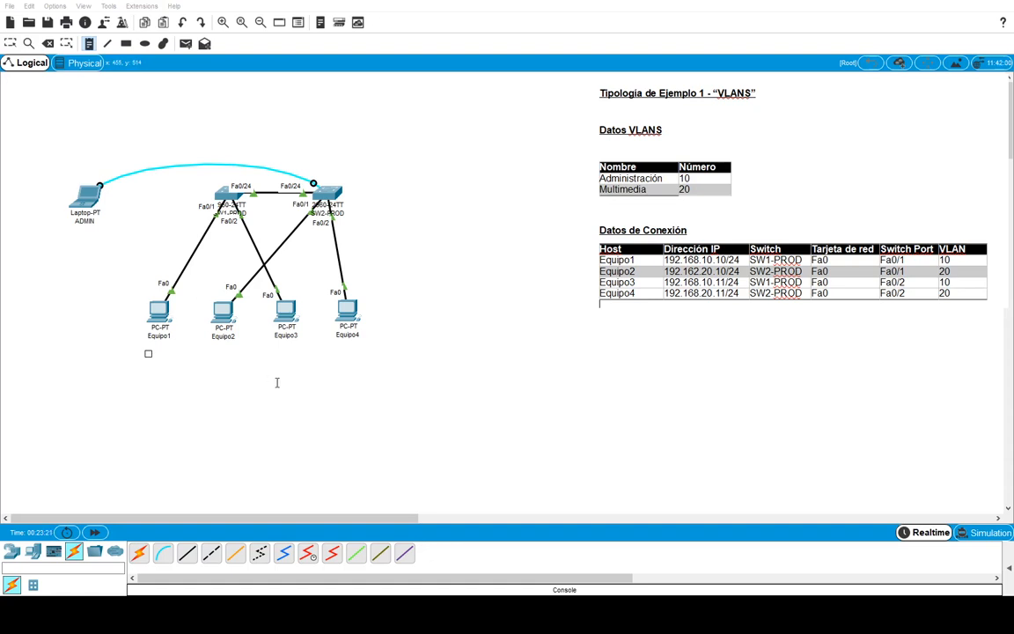
type("vlan10vlan20vlan10")
left_click(333, 357)
type("vlan20")
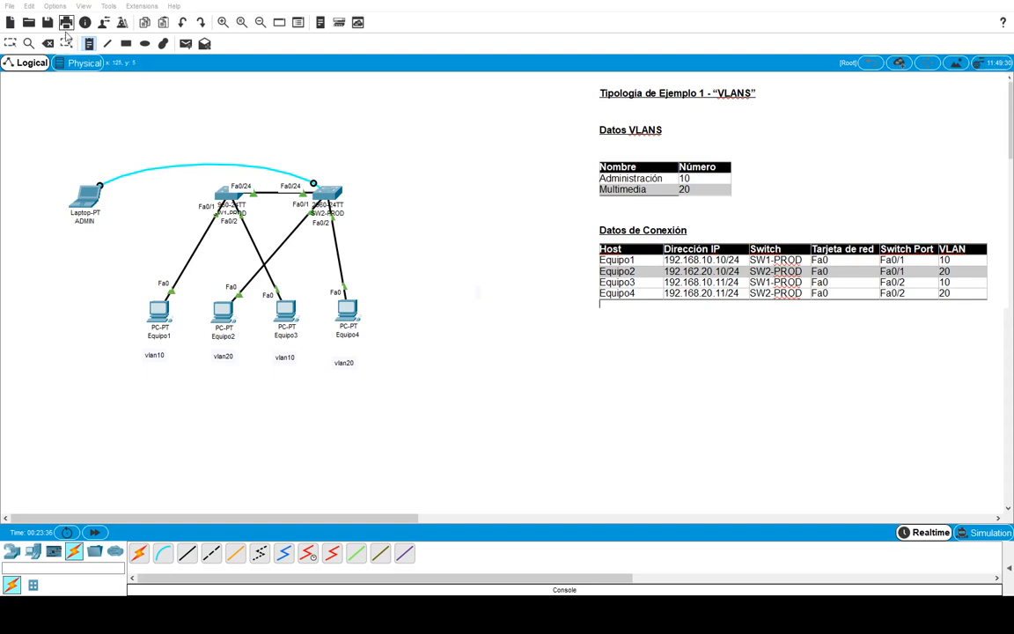
Move the VLAN notes closer beneath their PCs so that each sits directly under its device name.
left_click(11, 44)
left_click_drag(340, 363, 296, 355)
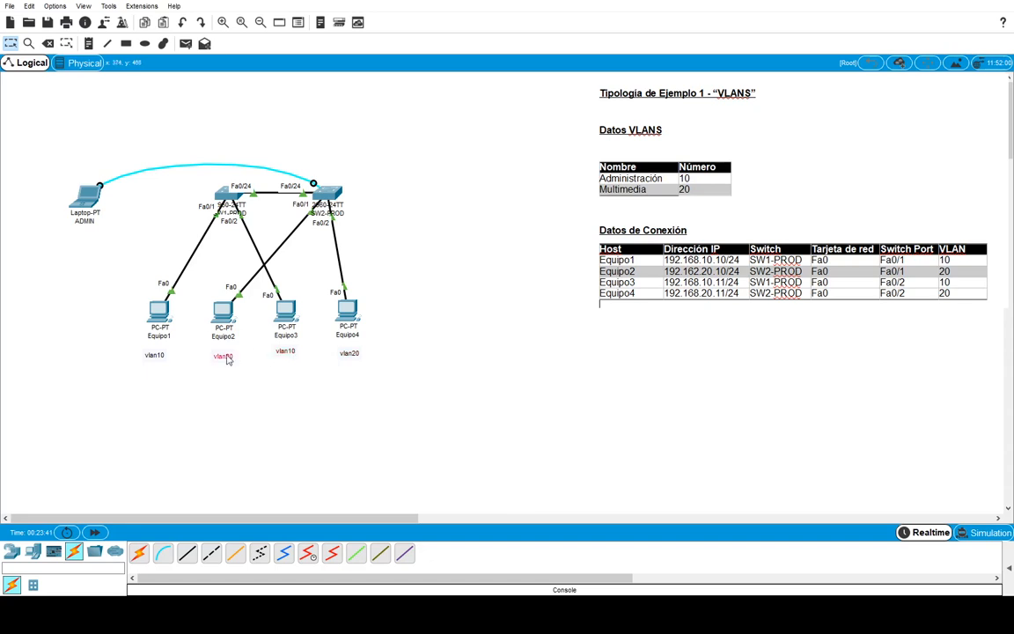
left_click_drag(223, 357, 220, 351)
left_click_drag(154, 355, 157, 349)
left_click(150, 363)
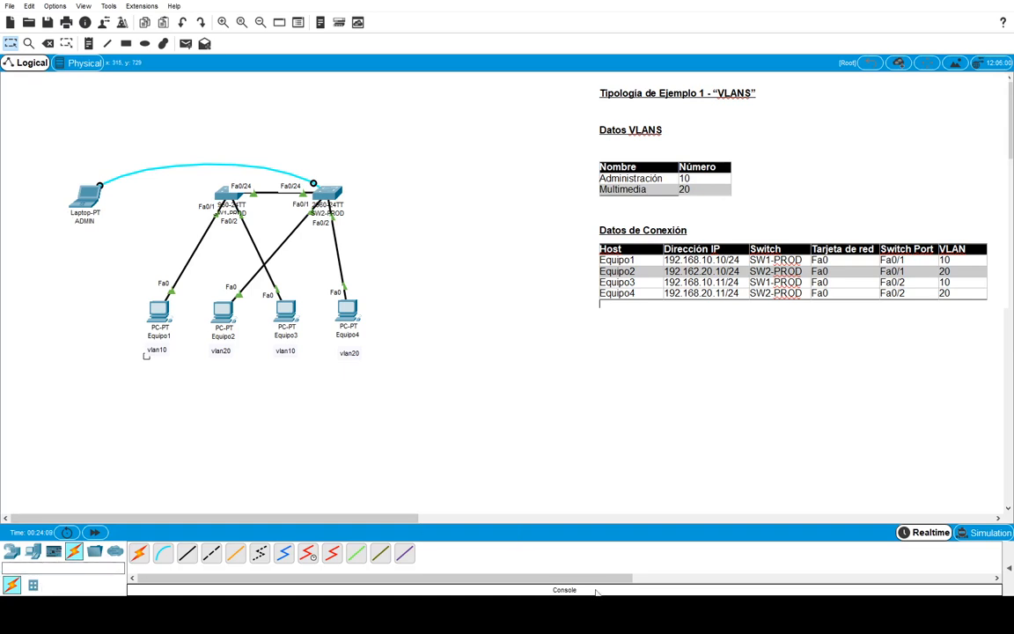
Add two PCs below the existing row of computers and name them Equipo5 and Equipo6.
key("alt+Tab")
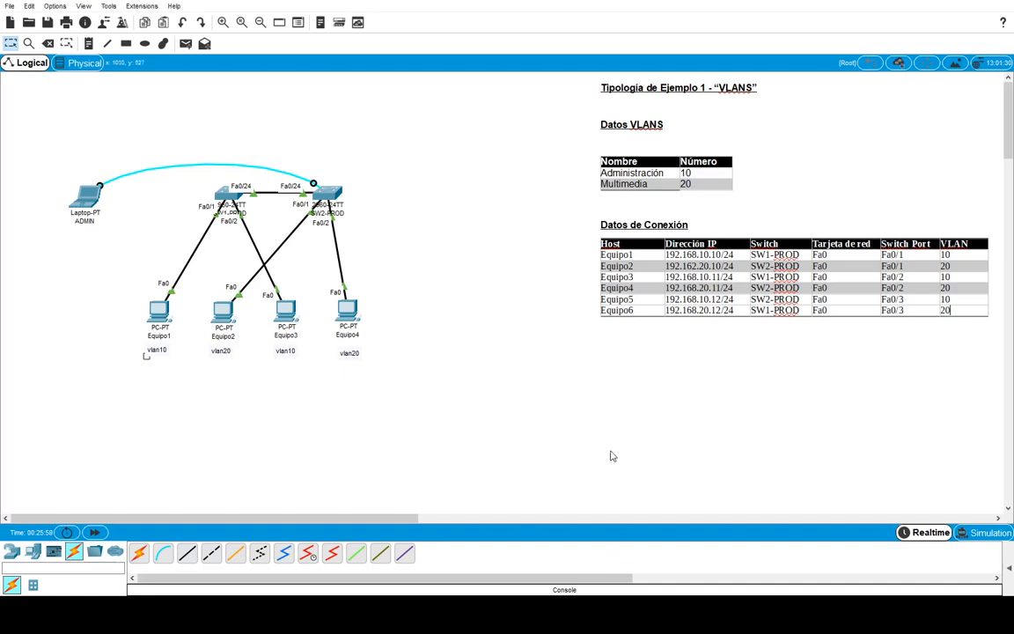
left_click(32, 551)
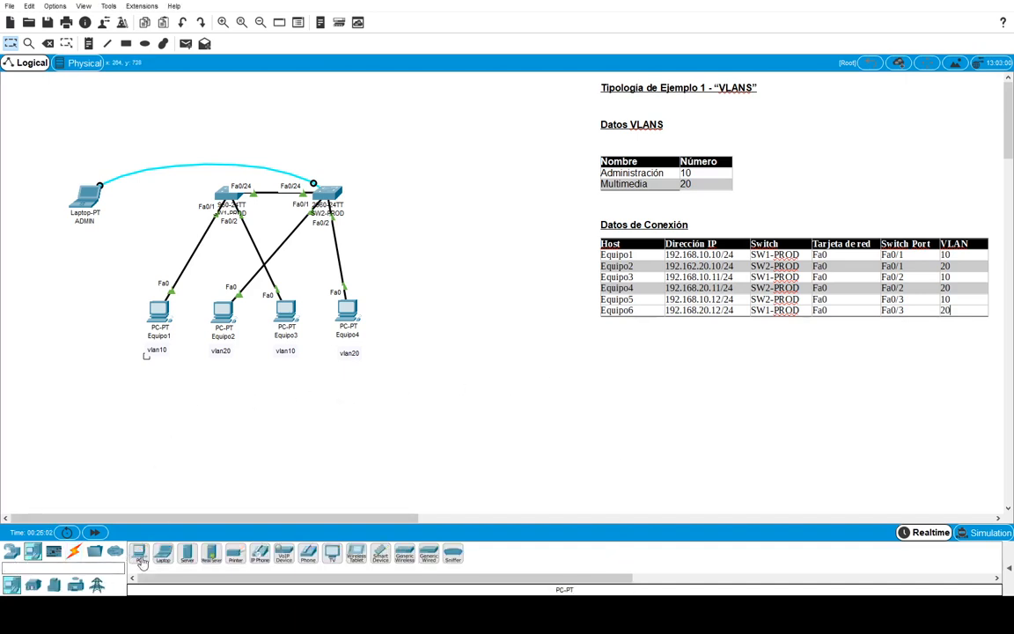
left_click(170, 409)
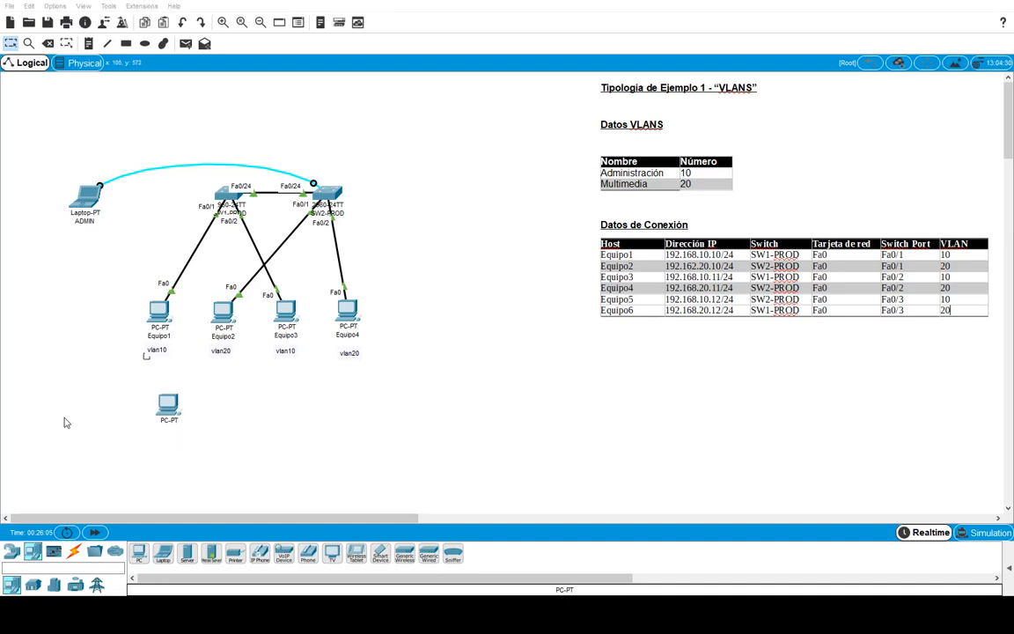
left_click(277, 456)
left_click(139, 553)
left_click(290, 401)
left_click(289, 423)
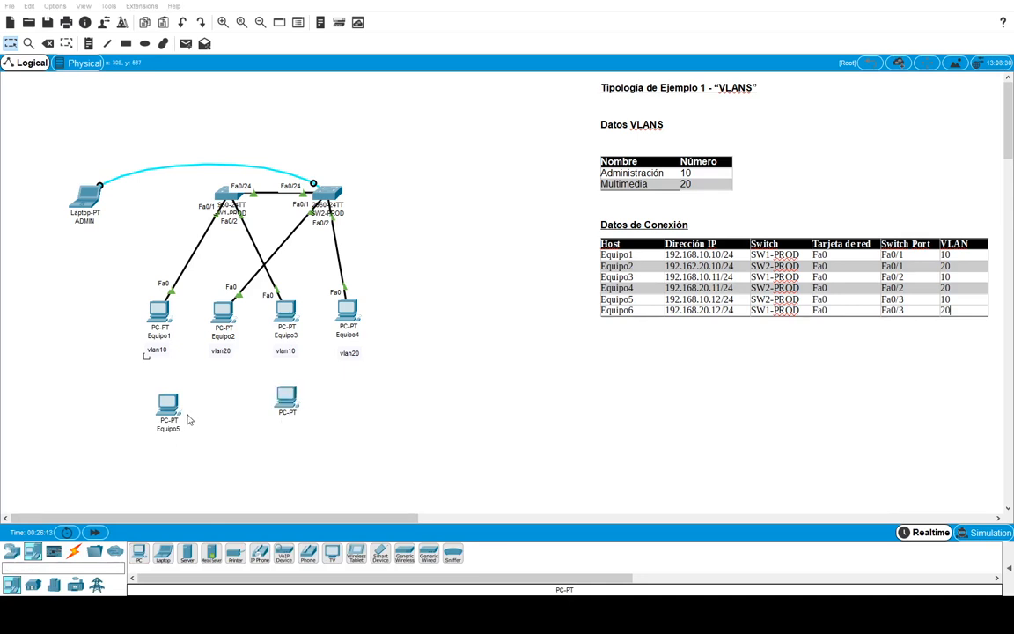
type("Equipo6")
left_click(339, 473)
Reposition the new PCs in one row, with Equipo5 near Equipo1 and Equipo6 below the gap between Equipo3 and Equipo4.
left_click_drag(286, 397, 279, 408)
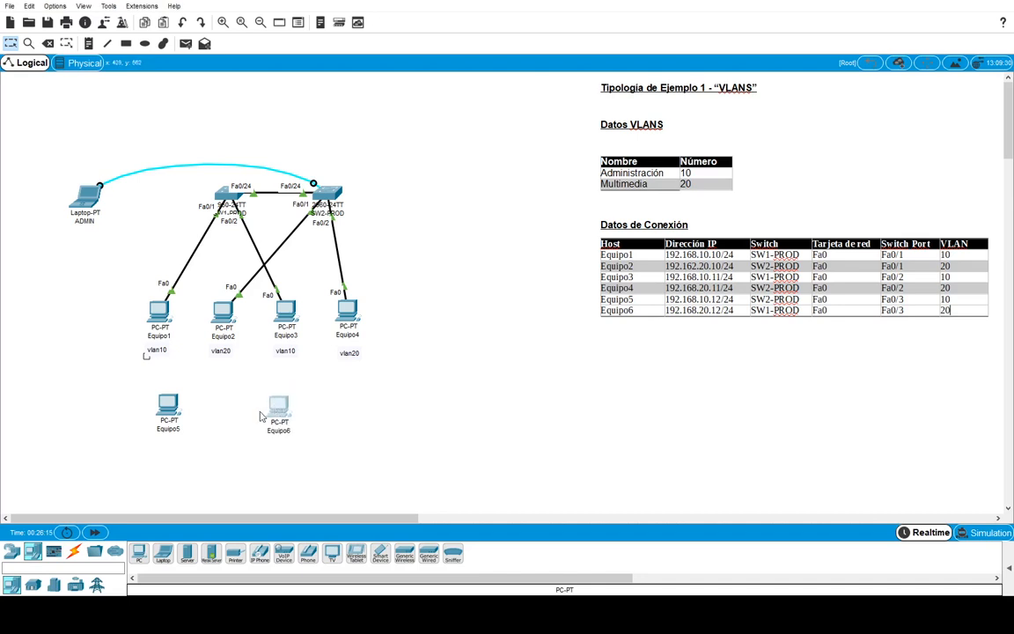
left_click(211, 448)
left_click_drag(168, 406, 178, 409)
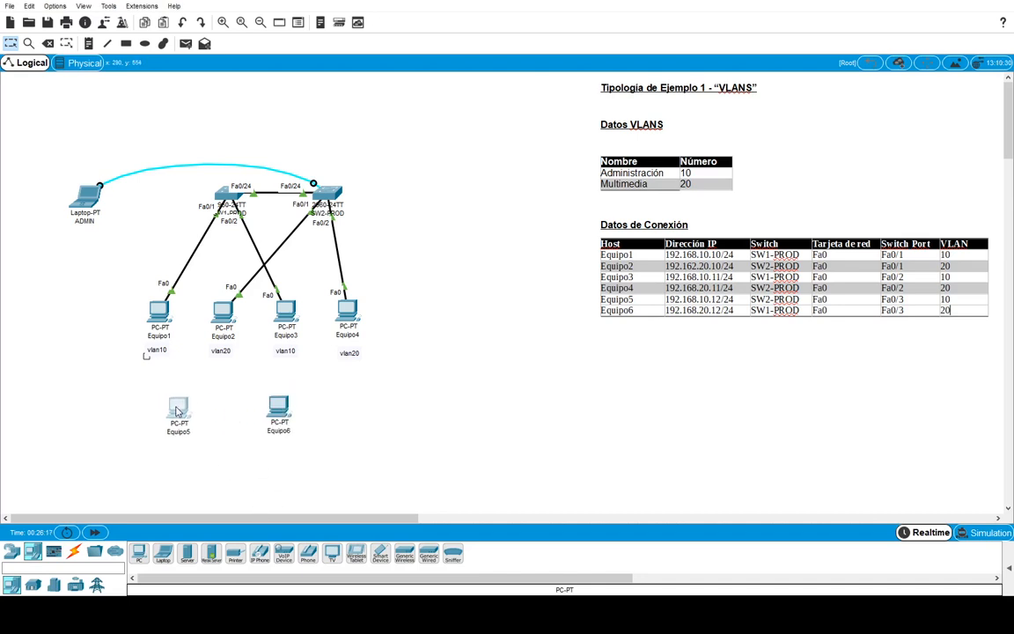
left_click(276, 411)
left_click_drag(276, 411, 317, 409)
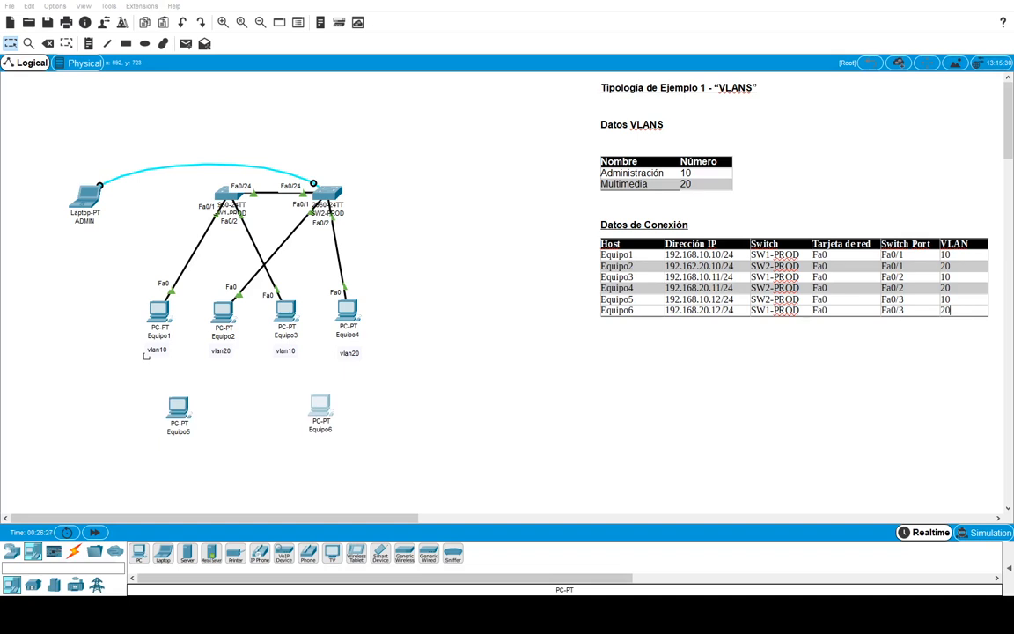
Connect Equipo5's Fa0 to SW2-PROD's Fa0/3 with a copper straight-through cable.
left_click(74, 551)
left_click(186, 553)
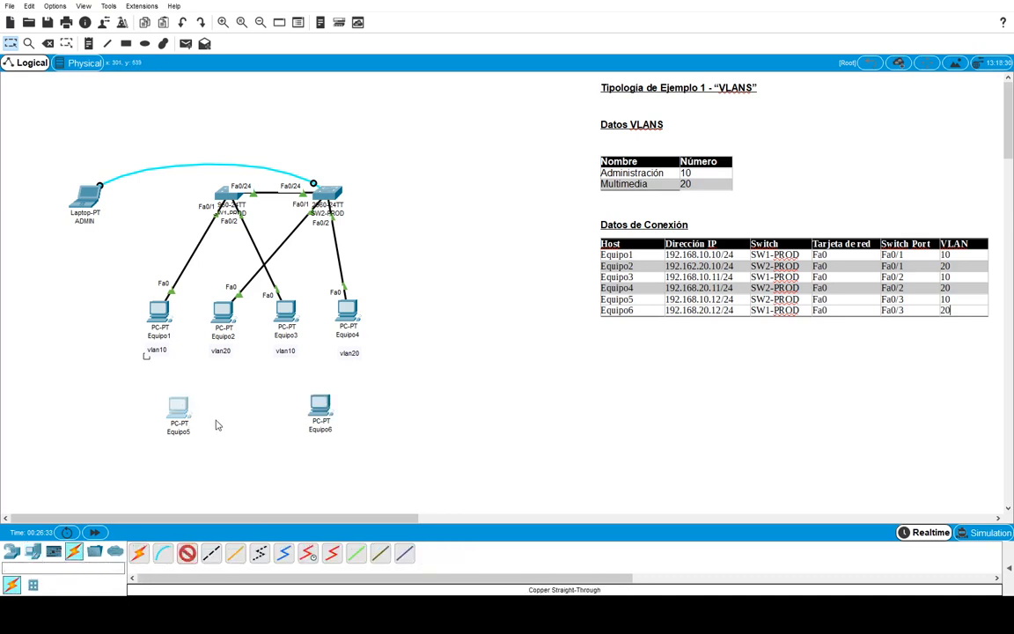
left_click(238, 446)
left_click(326, 191)
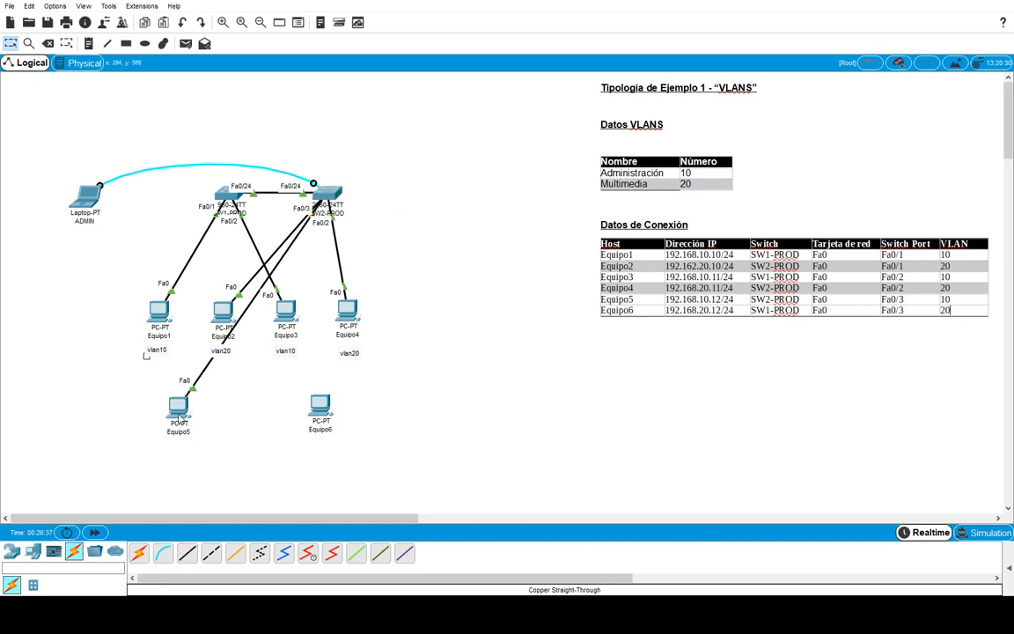
Move Equipo5 to the far right of the PCs and Equipo6 below Equipo2, and cable Equipo6's Fa0 to SW1-PROD's Fa0/3 with copper straight-through.
left_click_drag(177, 403, 470, 409)
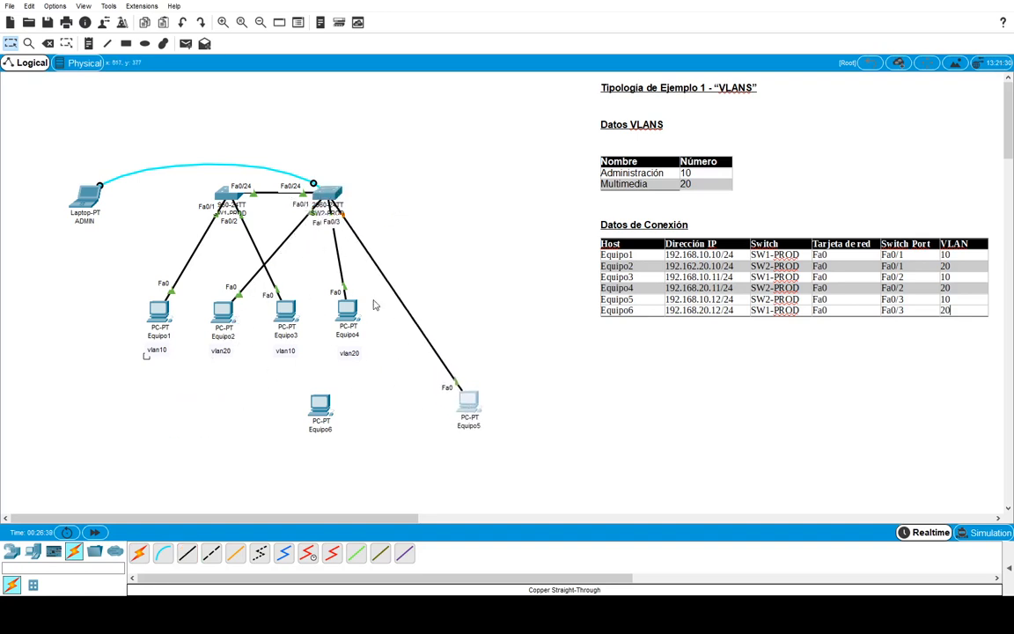
left_click_drag(324, 405, 239, 414)
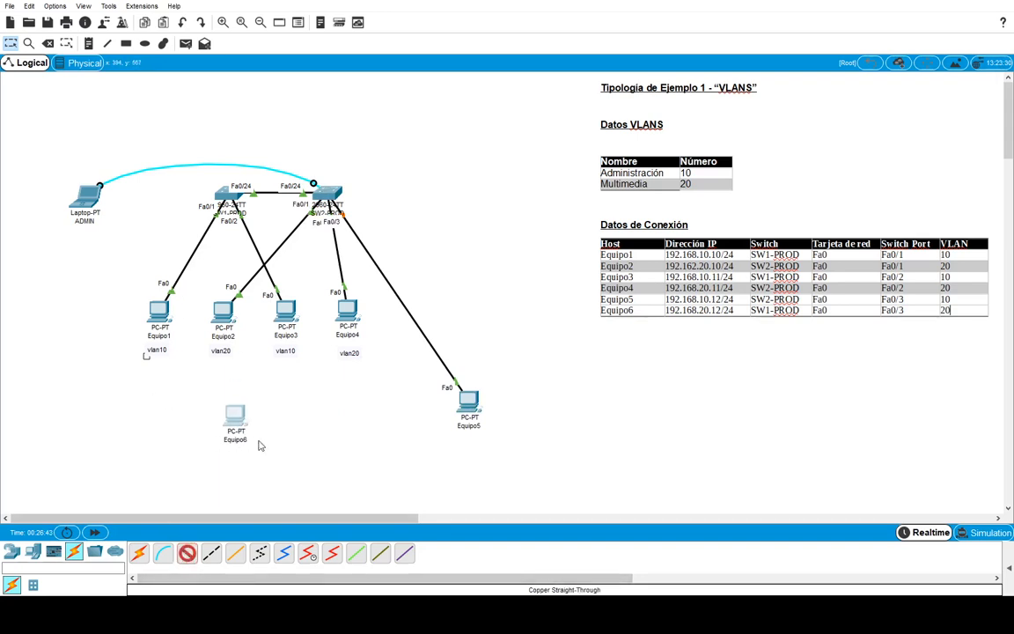
left_click(294, 462)
left_click(227, 195)
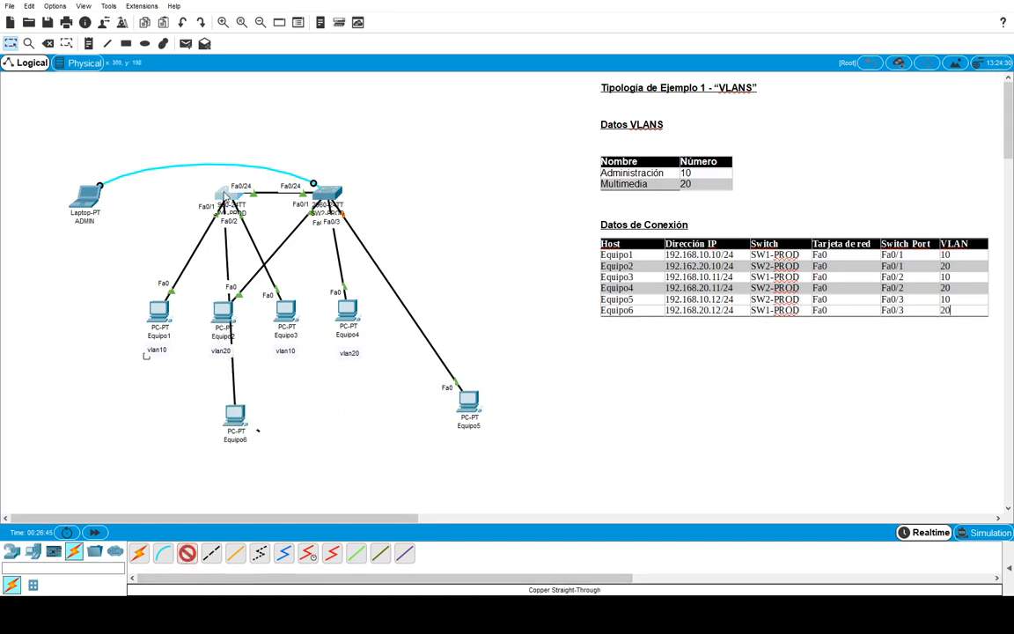
Spread Equipo6 and Equipo5 farther apart, and add the note vlan20 under Equipo6 and vlan10 under Equipo5.
left_click_drag(233, 426, 171, 449)
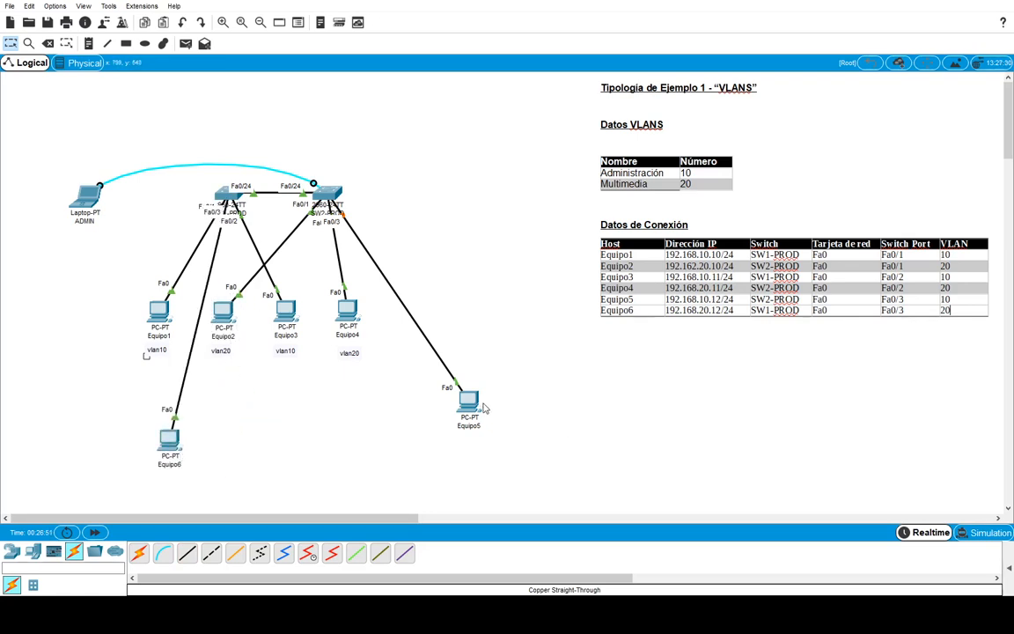
left_click_drag(479, 406, 543, 432)
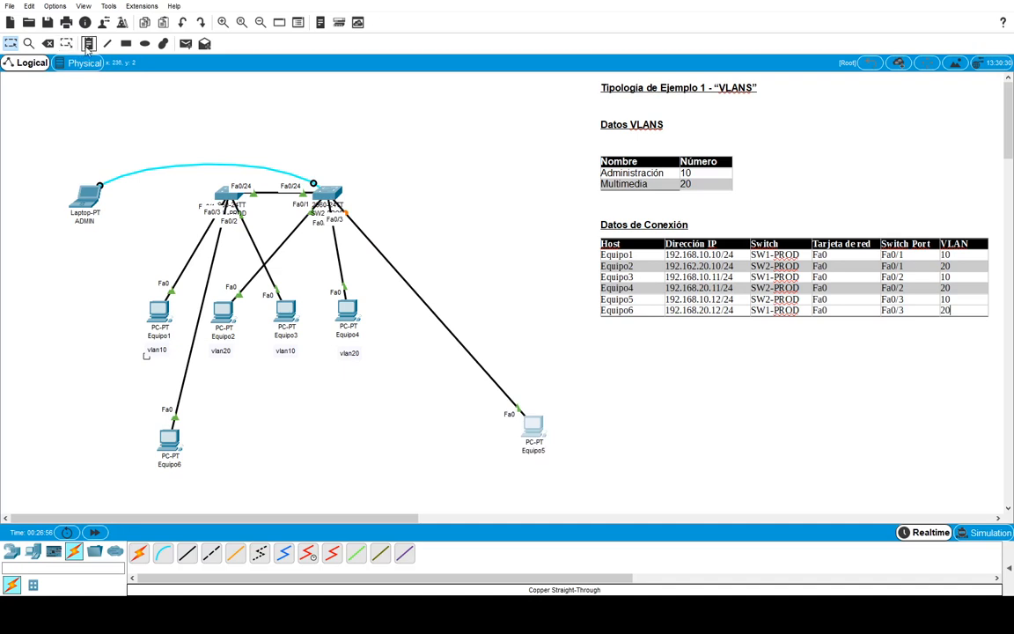
left_click(88, 44)
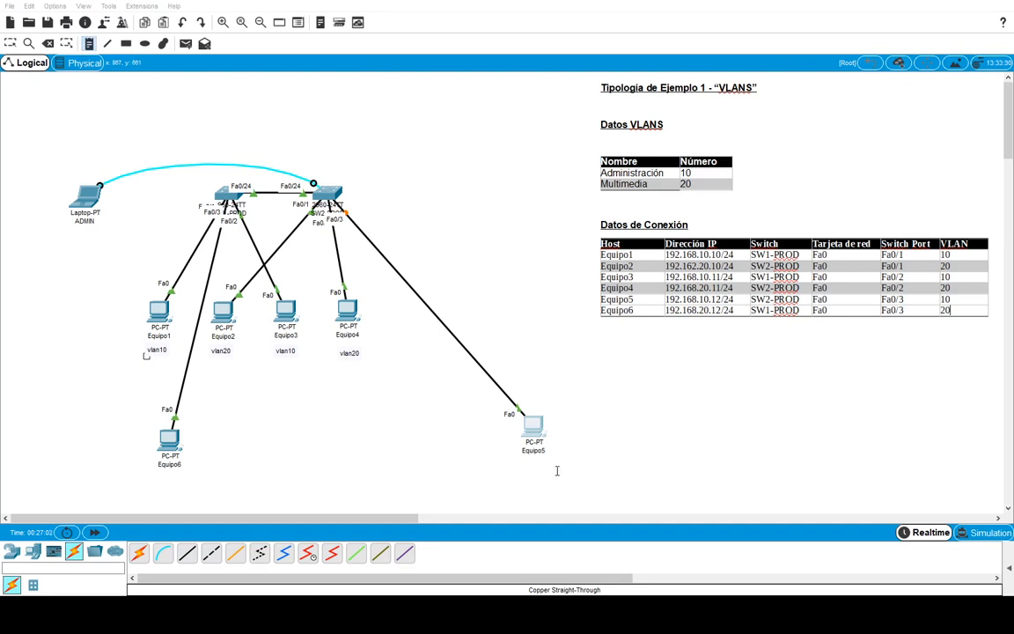
left_click(154, 484)
type("vlan20")
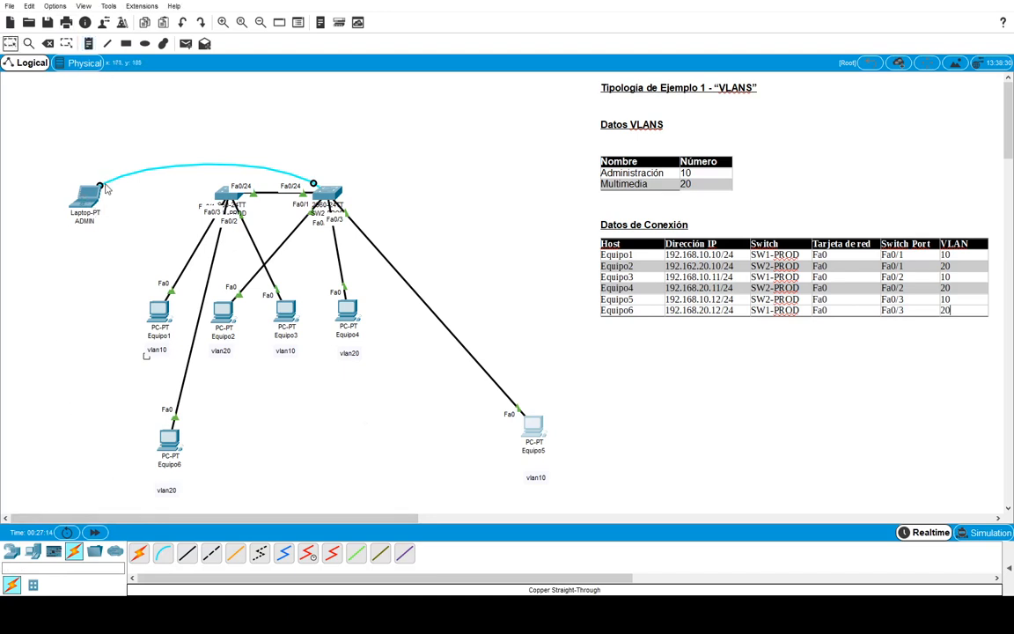
Move the ADMIN laptop up beside the VLANS title and bring up its SW2-PROD terminal in an enlarged window.
left_click_drag(104, 187, 597, 99)
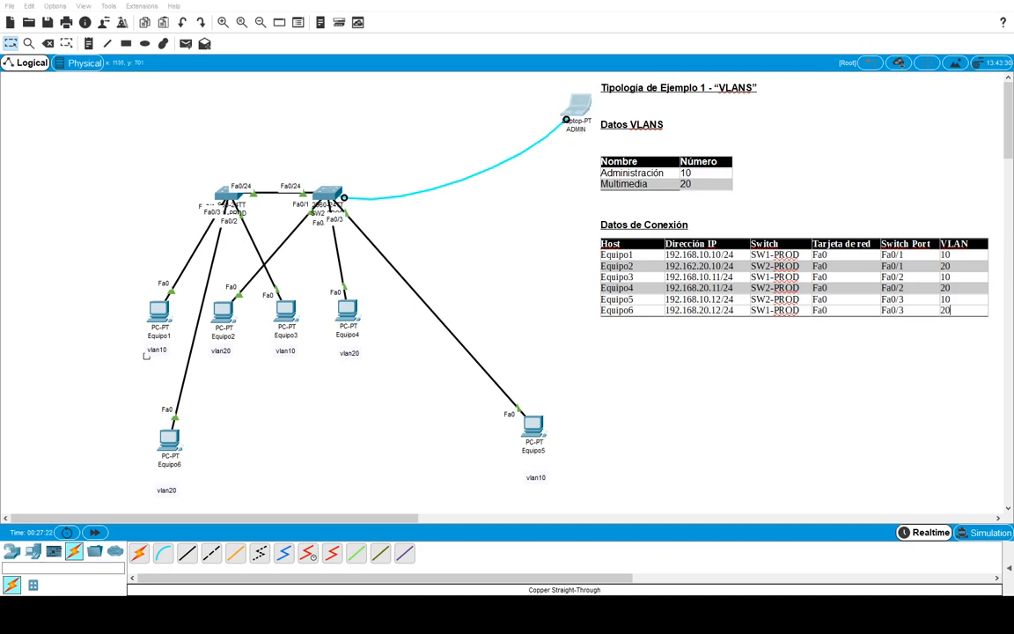
key("alt+Tab")
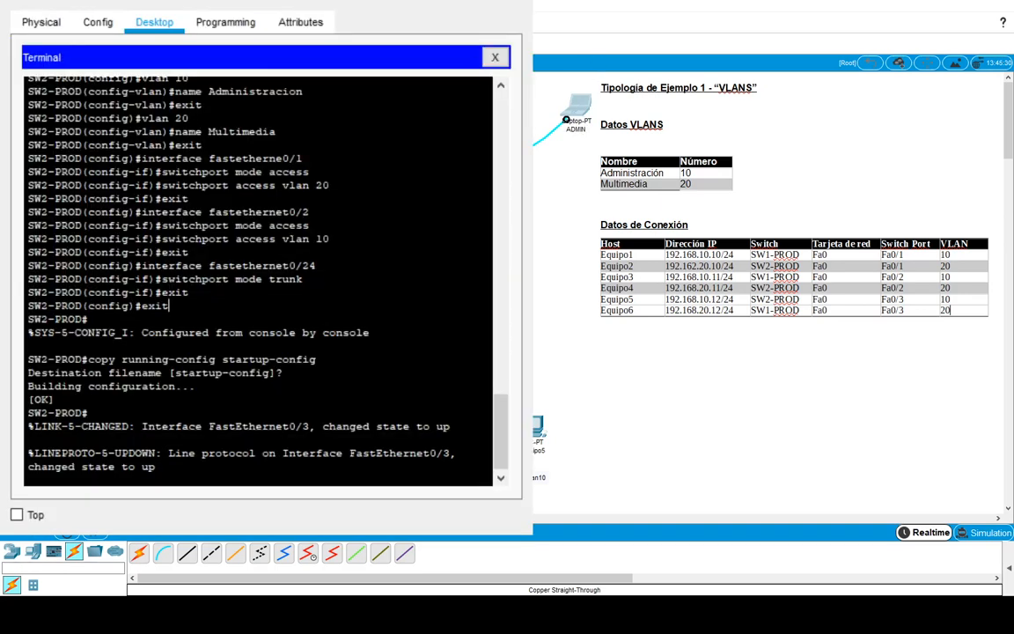
key("Return")
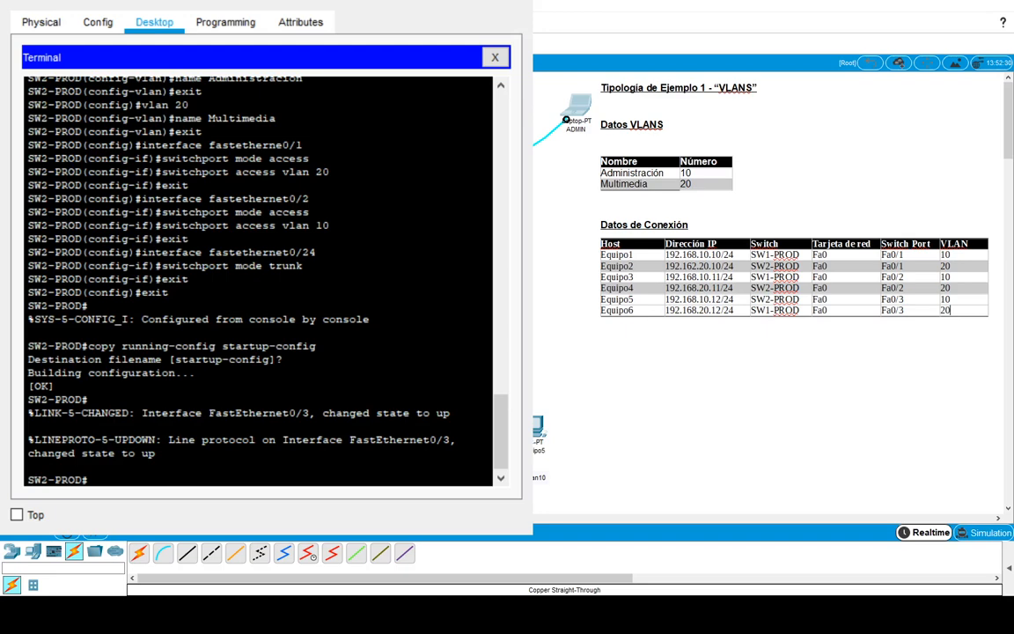
left_click_drag(532, 534, 752, 632)
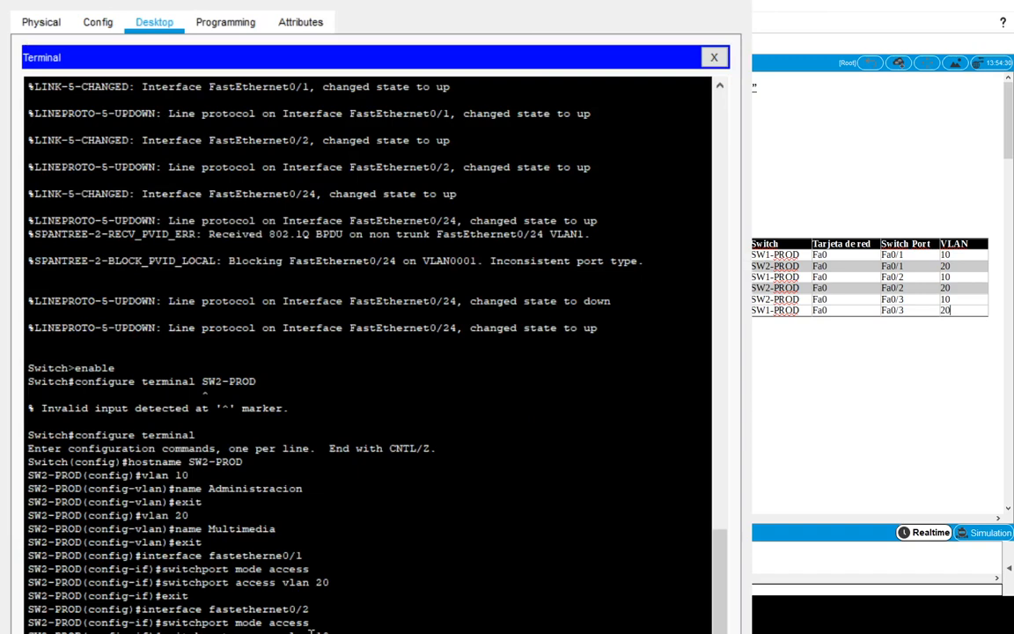
Run show vlan brief on SW2-PROD, and configure FastEthernet0/3 as an access port in VLAN 10.
scroll(310, 632, "down", 5)
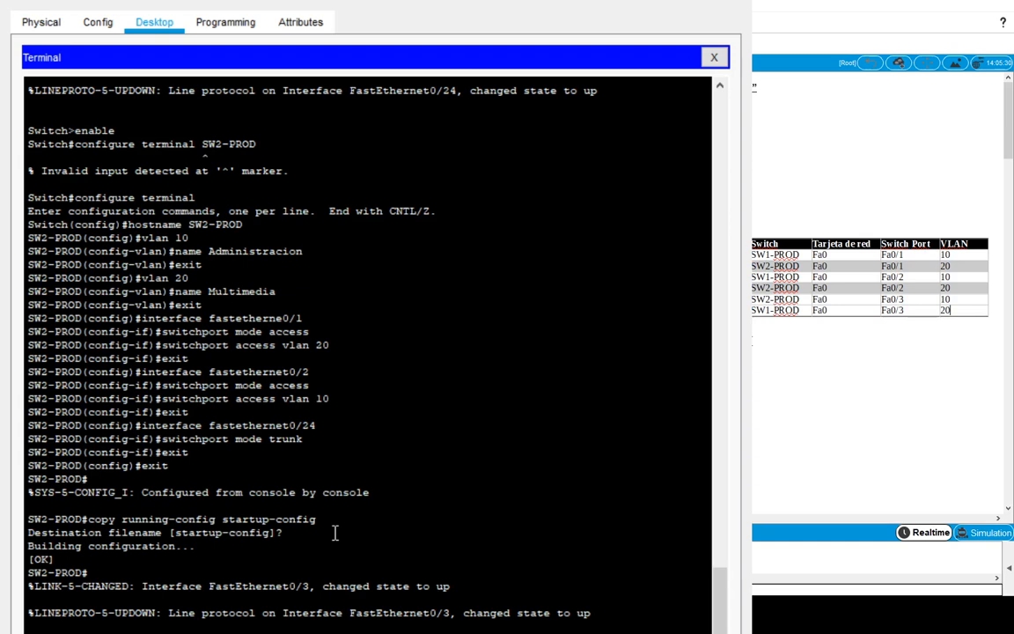
type("show vlan brief")
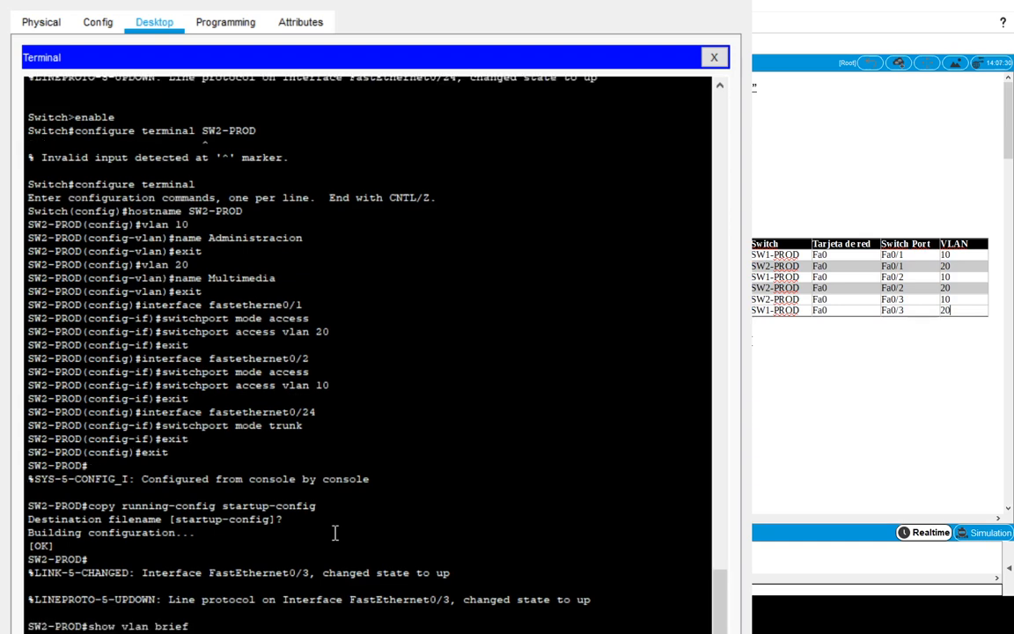
key("Return")
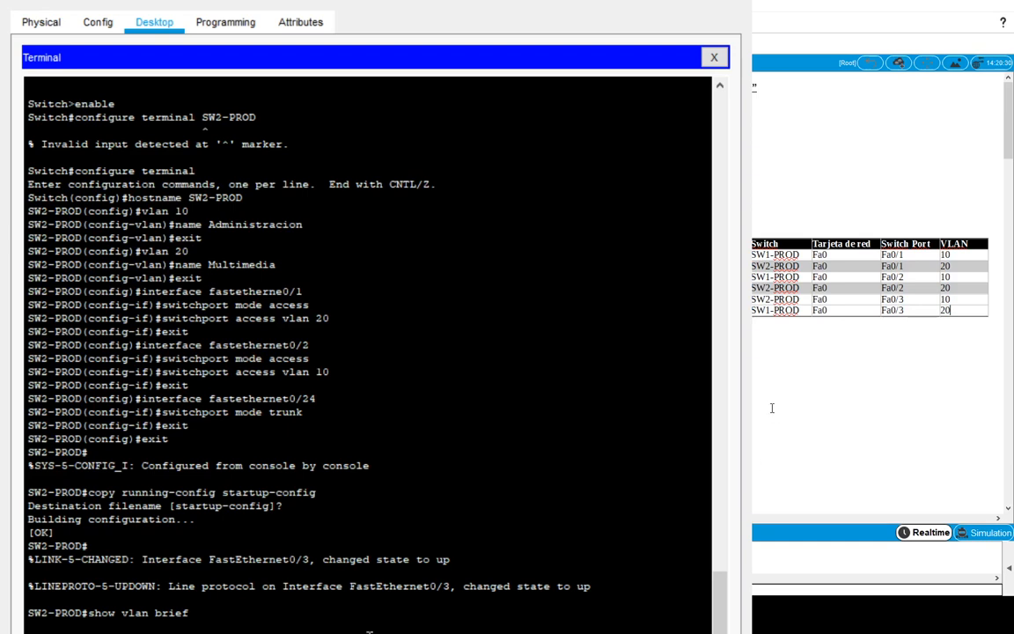
key("Return")
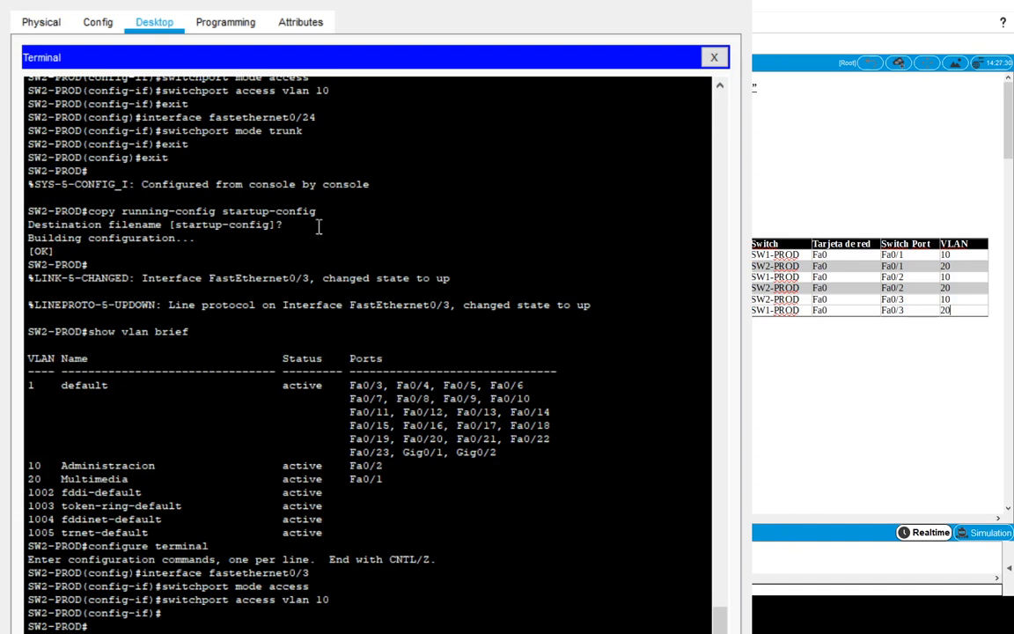
Close the SW2-PROD session, switch the ADMIN console connection to SW1-PROD, and start a terminal session there.
left_click(714, 60)
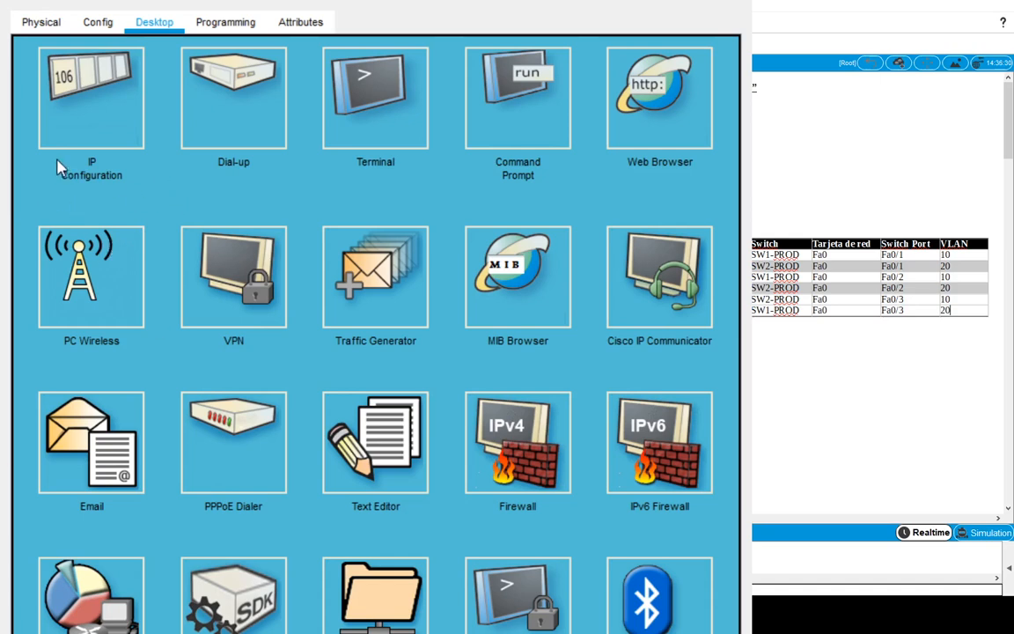
left_click(363, 62)
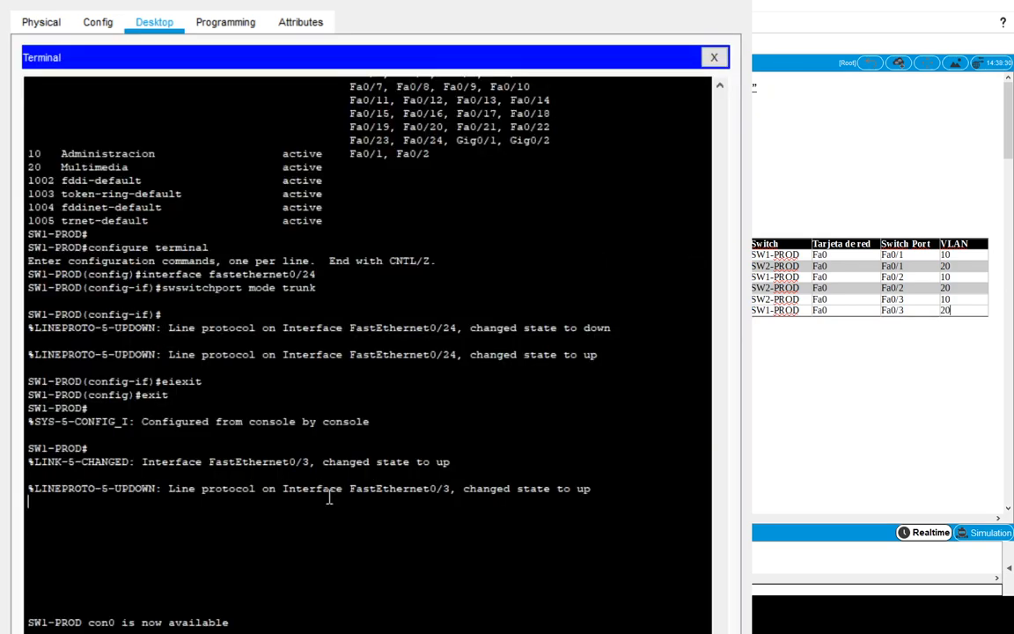
scroll(330, 497, "down", 1)
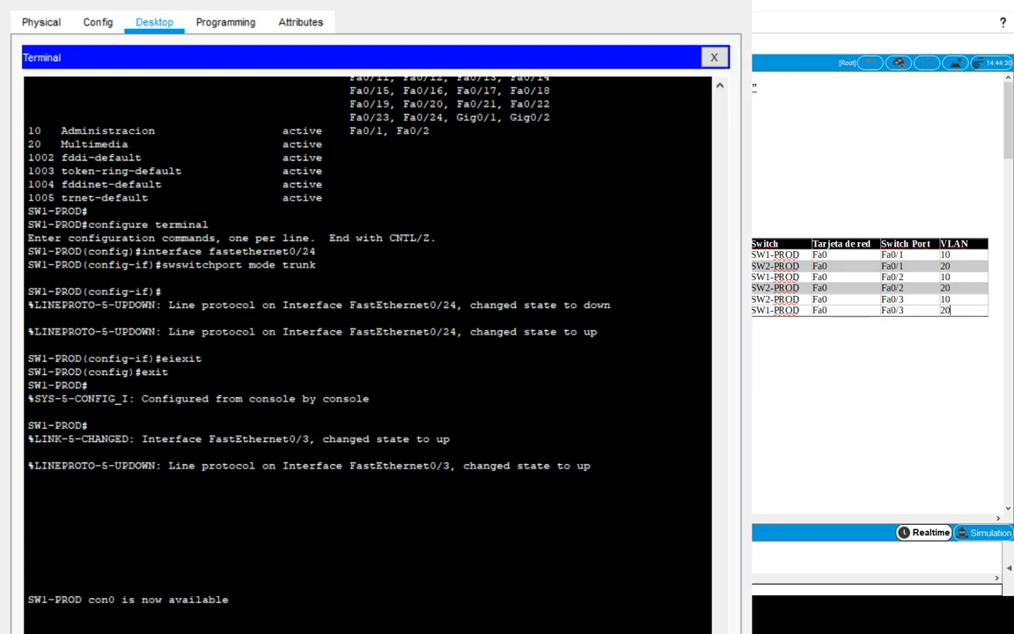
key("Return")
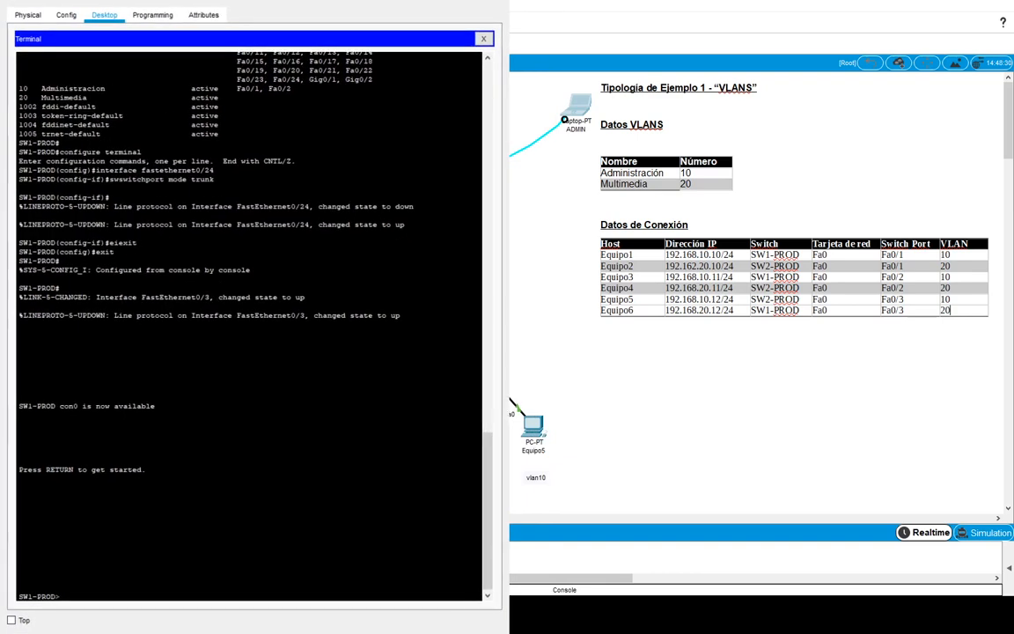
Enter privileged mode and global configuration mode on SW1-PROD with enable and configure terminal.
type("enable")
key("Return")
type("configure t")
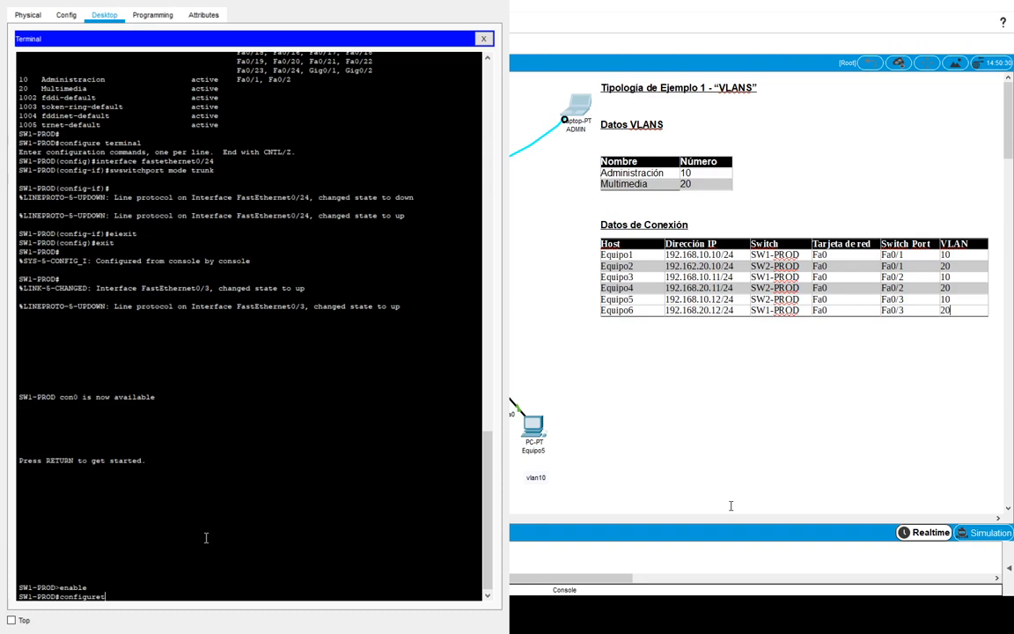
key("BackSpace")
type("ter,cma")
key("BackSpace")
key("BackSpace")
key("BackSpace")
key("BackSpace")
type("rminal")
key("Return")
Select interface fastethernet0/3 on SW1-PROD and set it to switchport mode access.
type("interf")
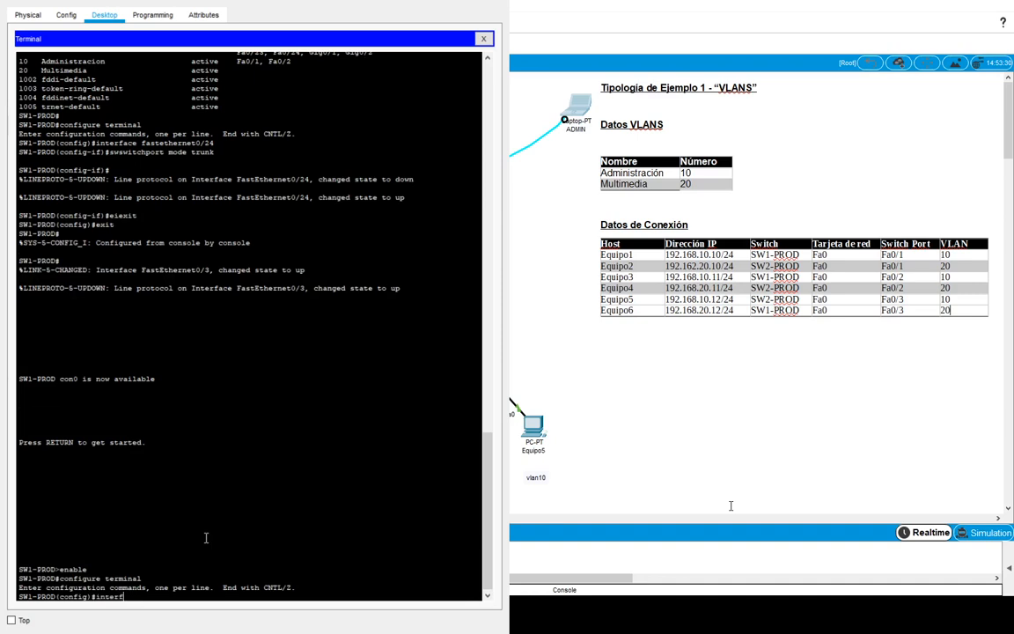
type("ace fastethernet0/3")
key("Return")
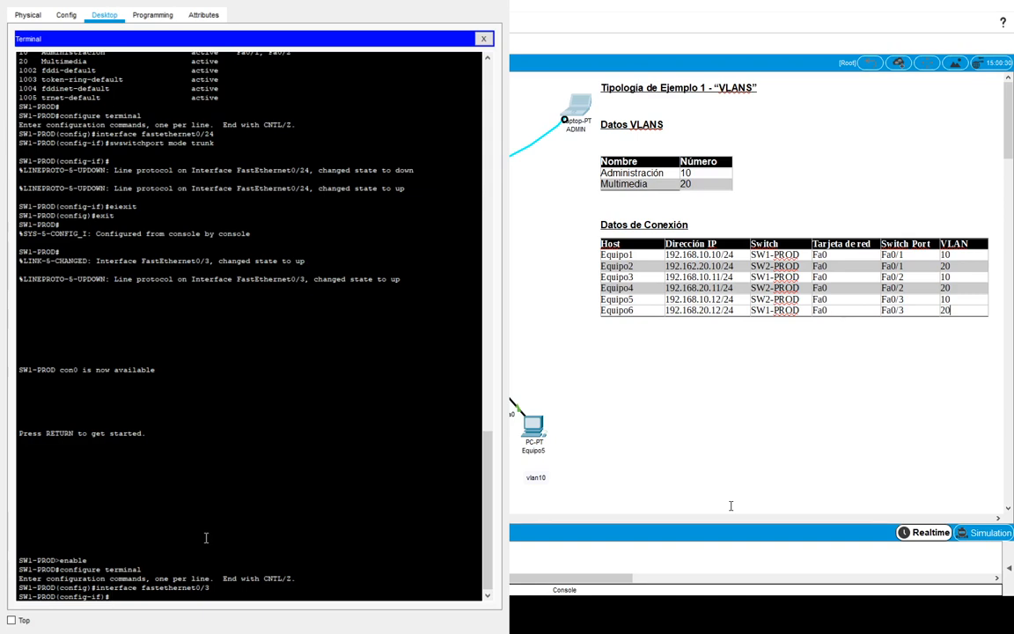
type("switchport mode access")
key("Return")
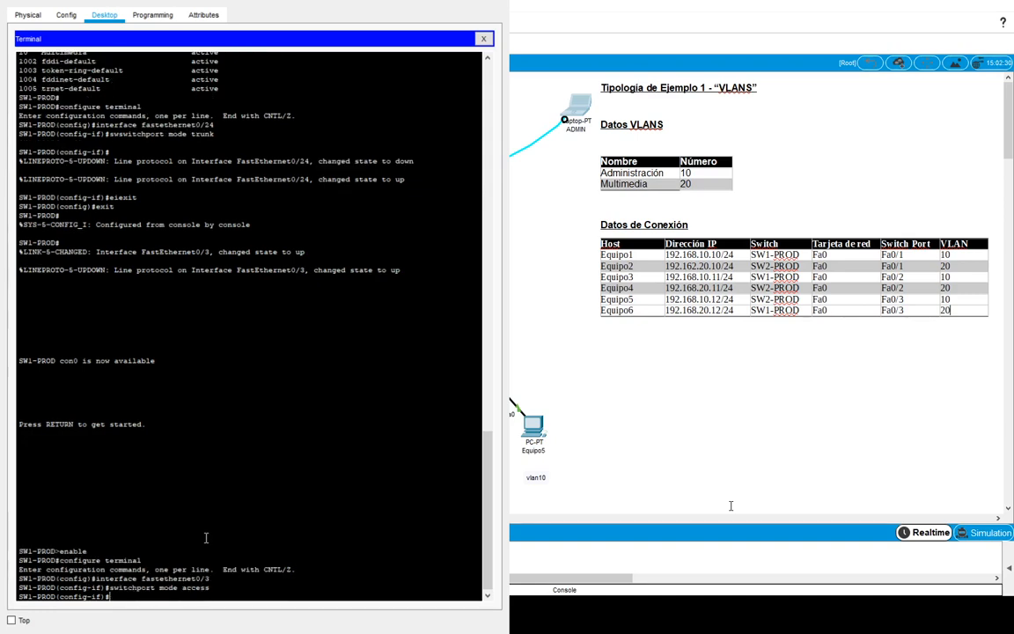
Assign SW1-PROD's FastEthernet0/3 to VLAN 20 with switchport access vlan 20, and exit to privileged mode.
type("switchport vlan 20")
key("Return")
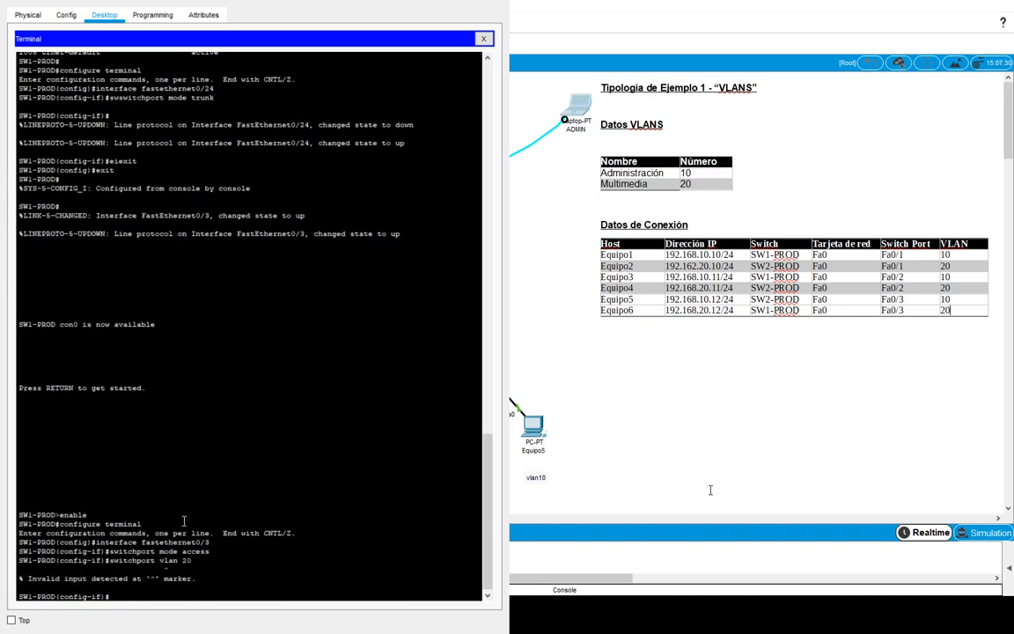
type("switchport access vlan 20")
key("Return")
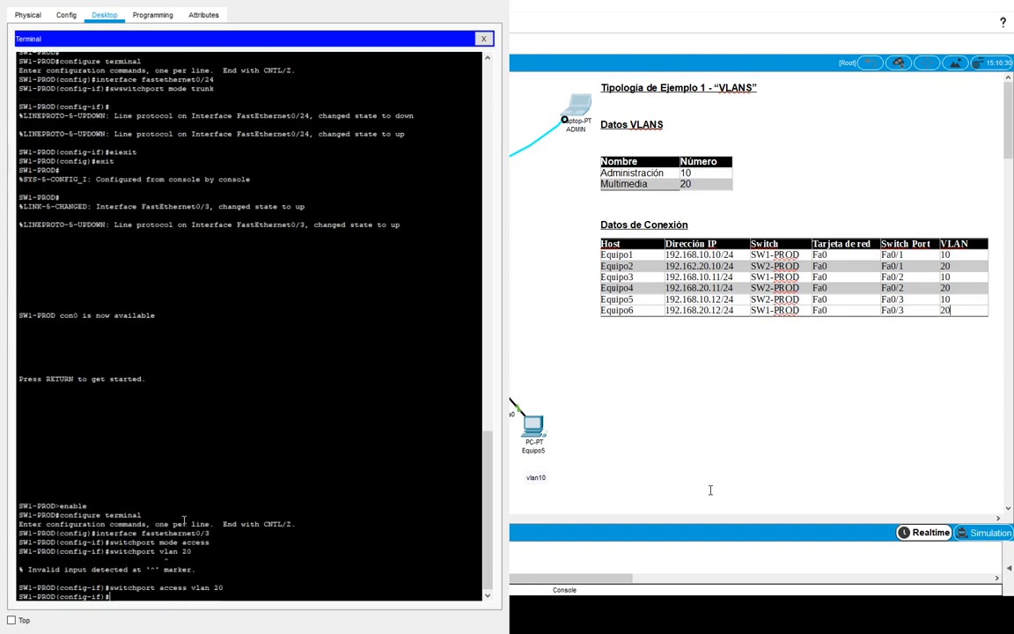
type("exit")
key("Return")
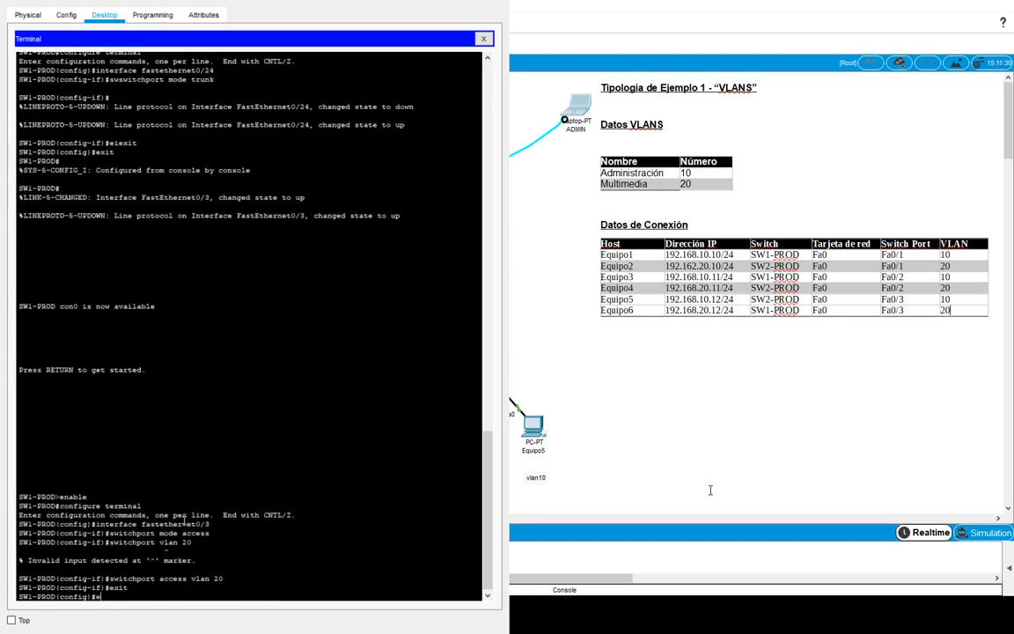
type("exit")
key("Return")
key("Return")
Run show vlan brief on SW1-PROD and check the port assigned to VLAN 20.
type("show ")
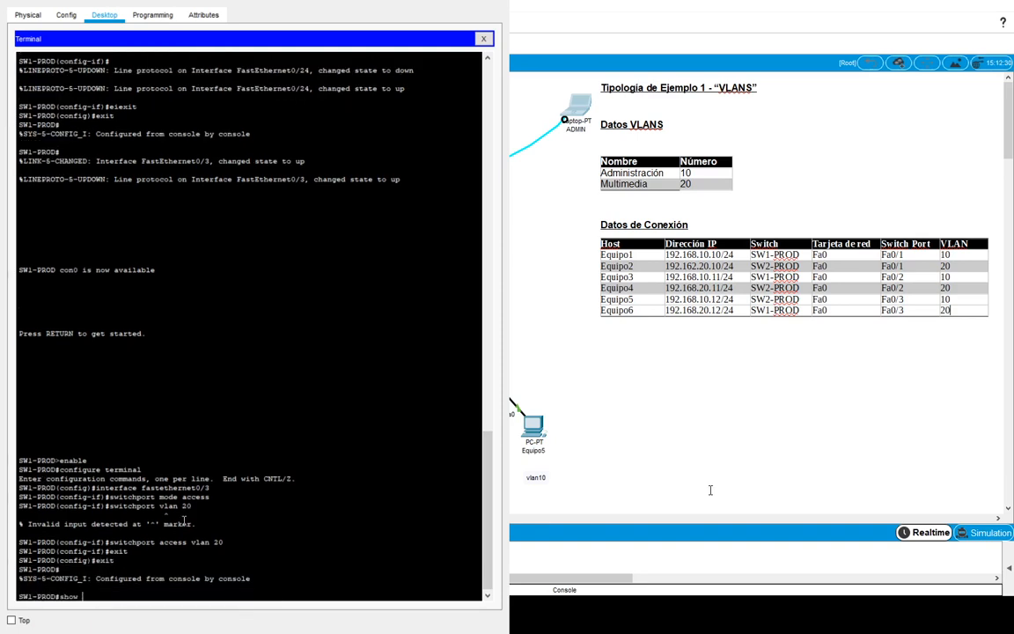
type("vlan brief")
key("Return")
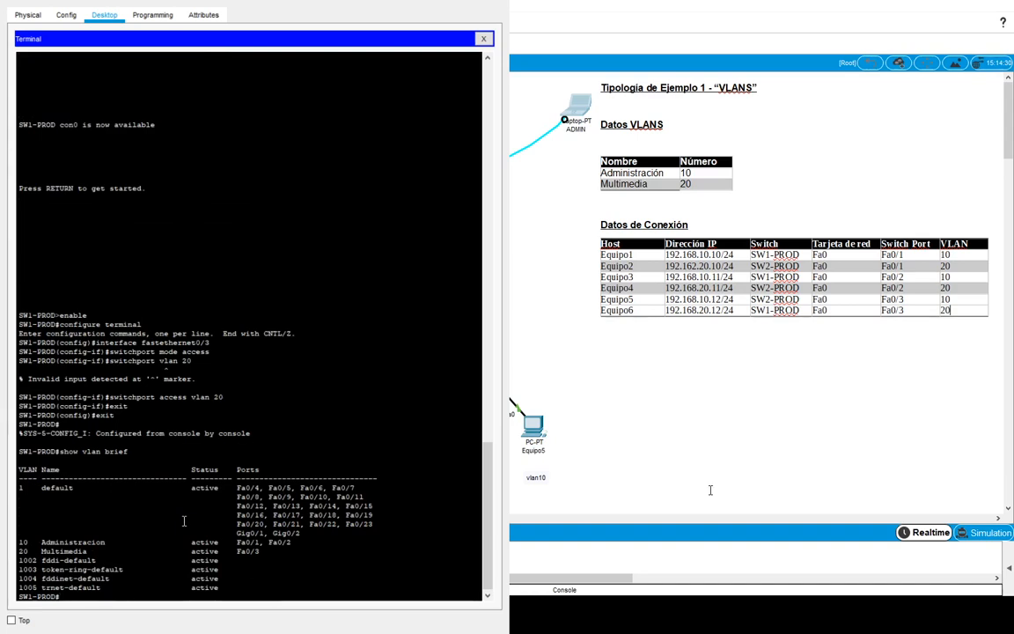
left_click_drag(261, 552, 233, 553)
Open Equipo1's command prompt and display its IP configuration with ipconfig.
key("alt+Tab")
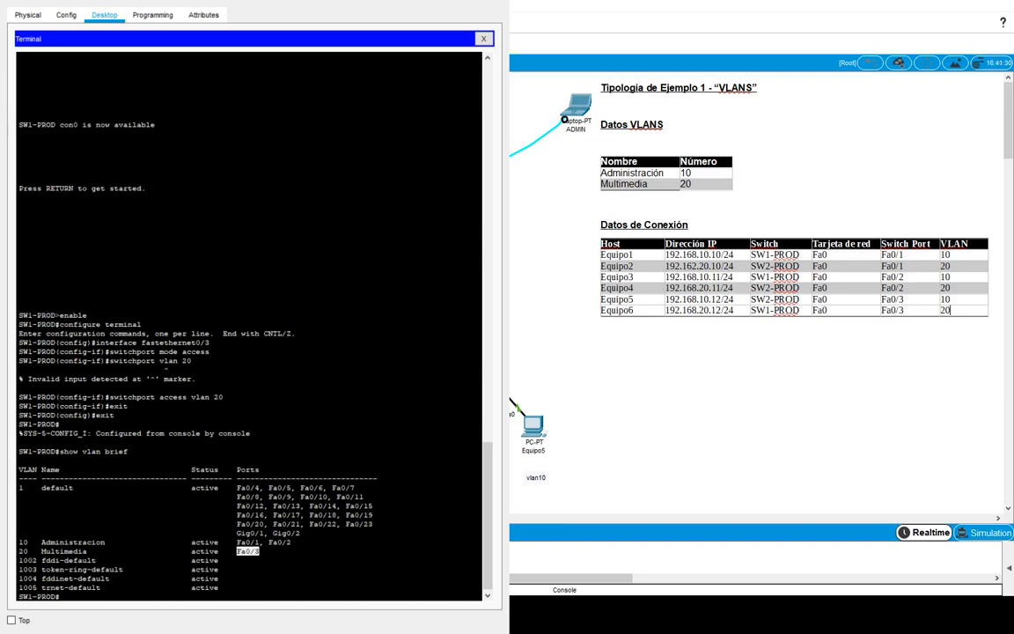
key("alt+Tab")
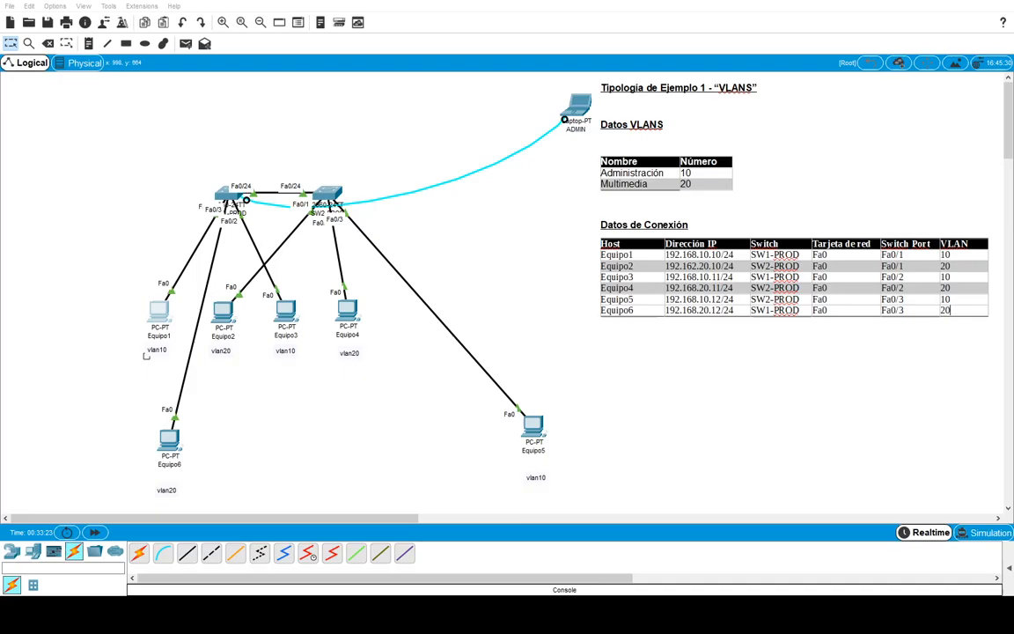
left_click(146, 355)
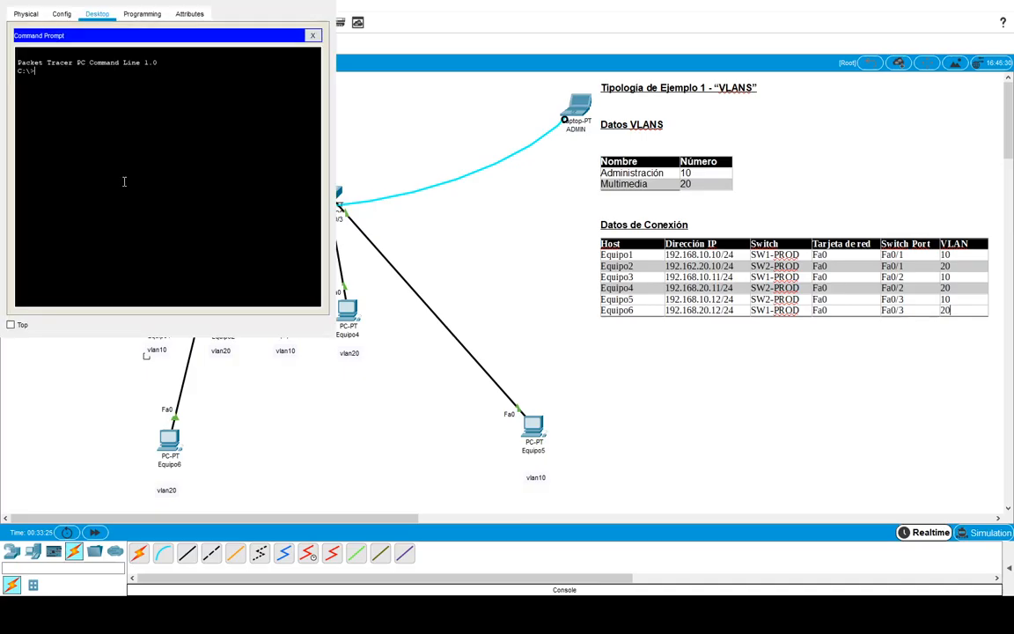
type("ipconfig")
key("Return")
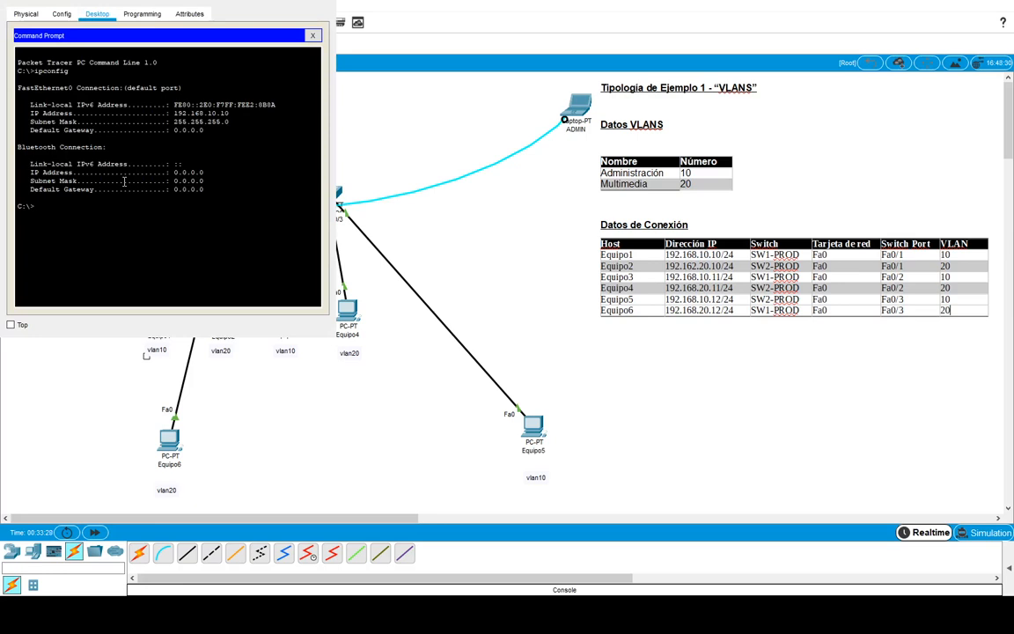
Test connectivity from Equipo1 by pinging 192.168.10.10 and 192.168.10.11.
type("ping 192.168.10.10")
key("Return")
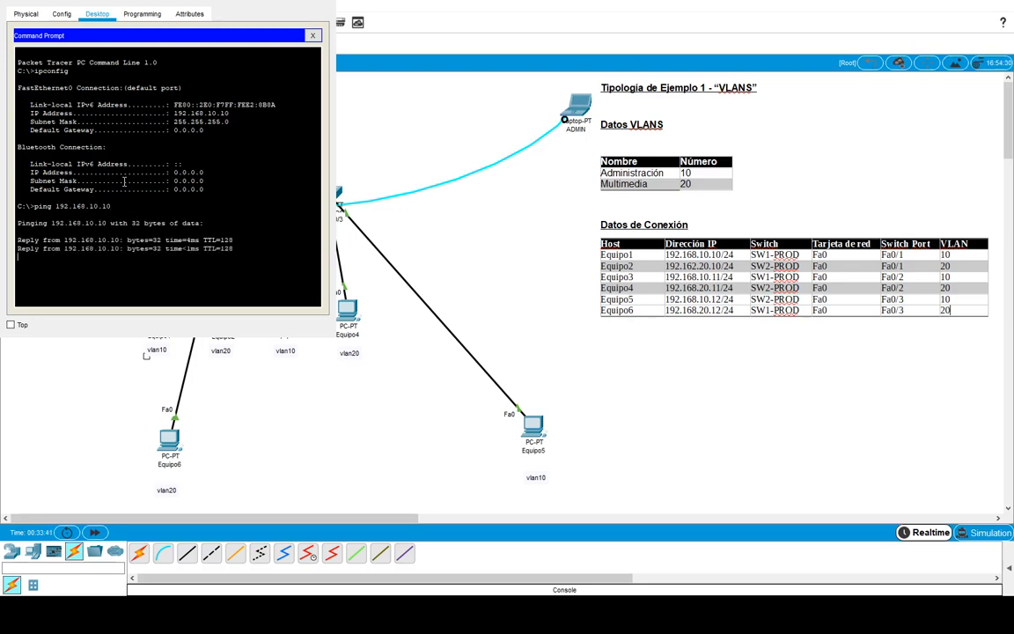
key("Up")
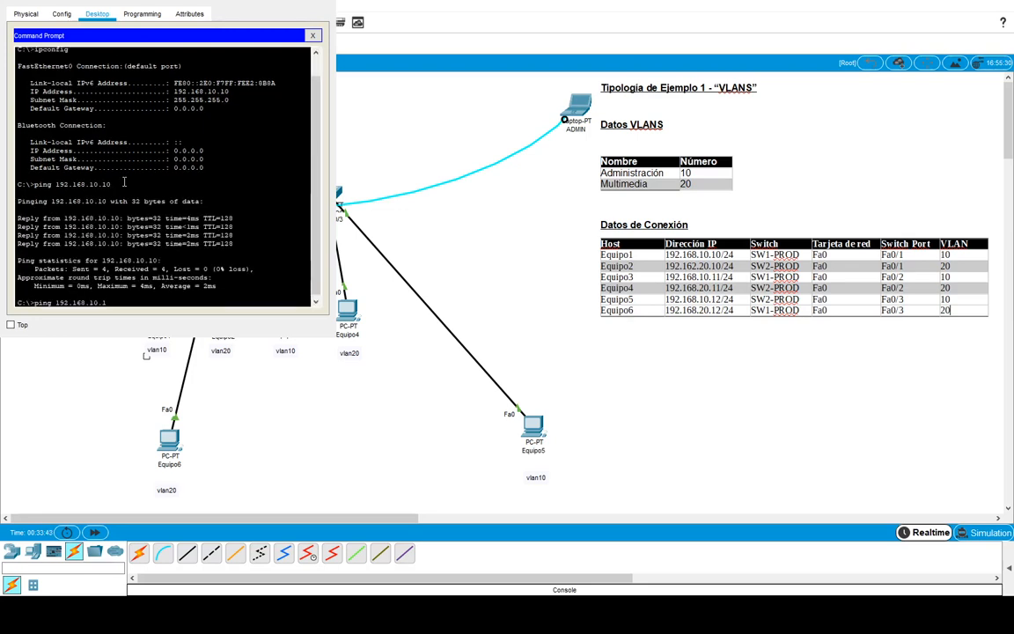
key("BackSpace")
type("1")
key("Return")
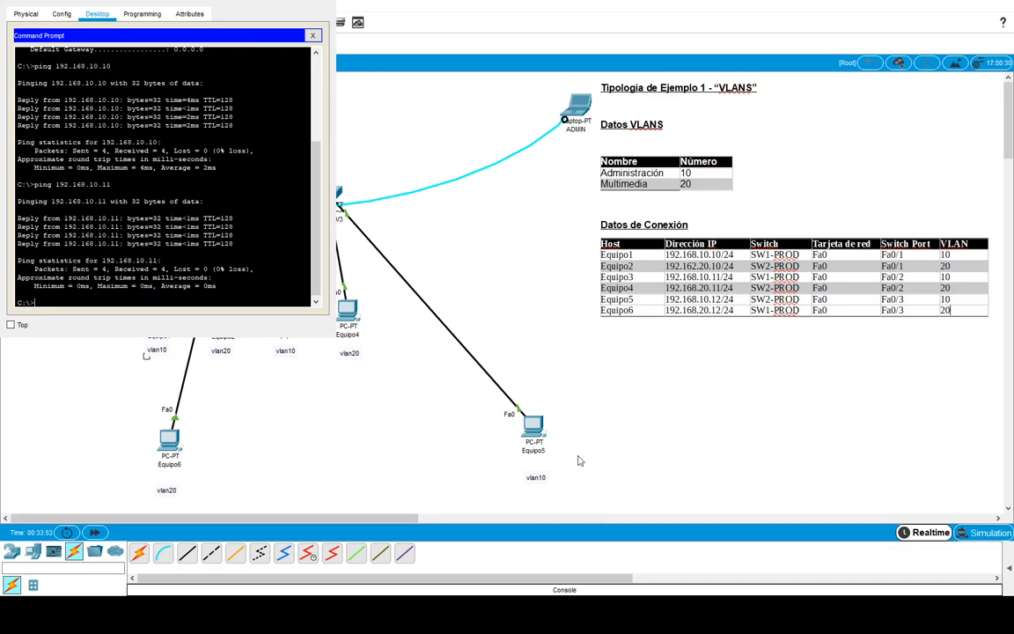
Test connectivity from Equipo1 to Equipo5 by pinging 192.168.10.12.
left_click(138, 295)
key("Up")
key("BackSpace")
type("2.168.10.1")
key("Return")
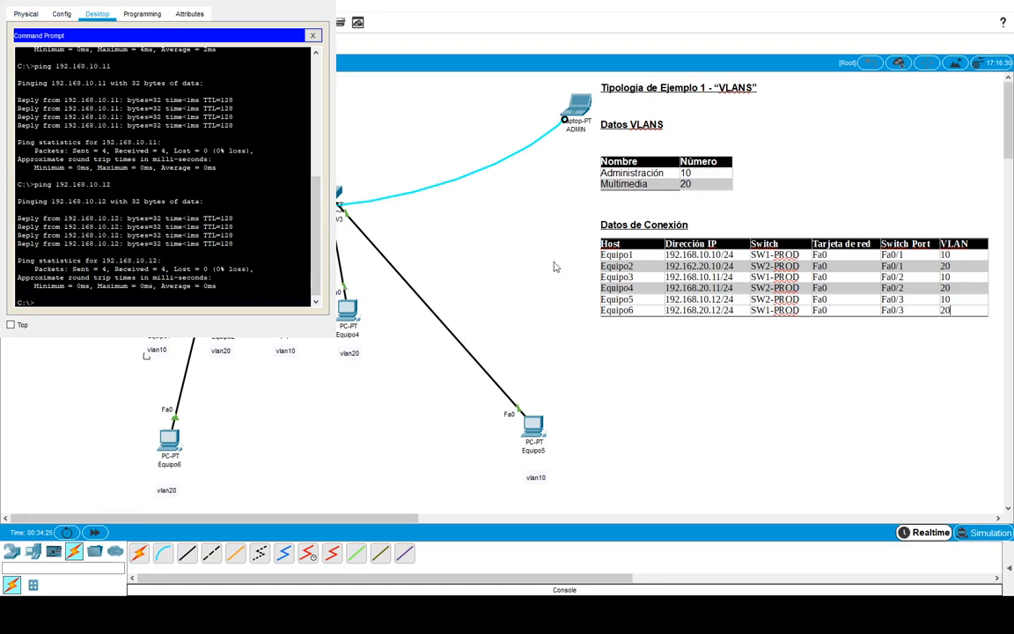
Delete the cable between SW2-PROD and Equipo5 and reconnect them with a copper straight-through cable from switch port Fa0/10 to Fa0.
left_click(439, 322)
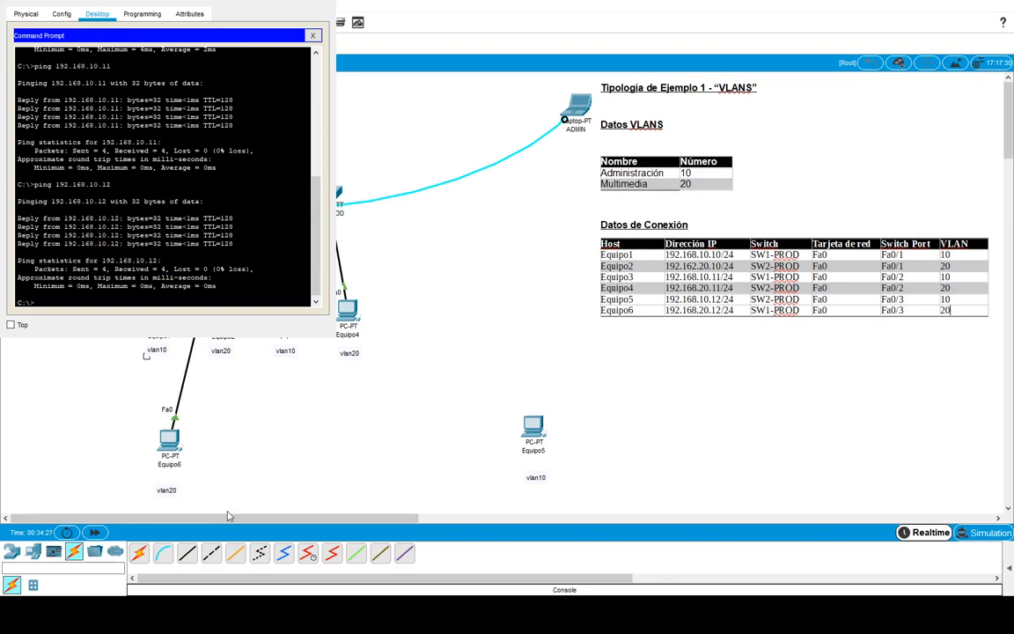
left_click(187, 553)
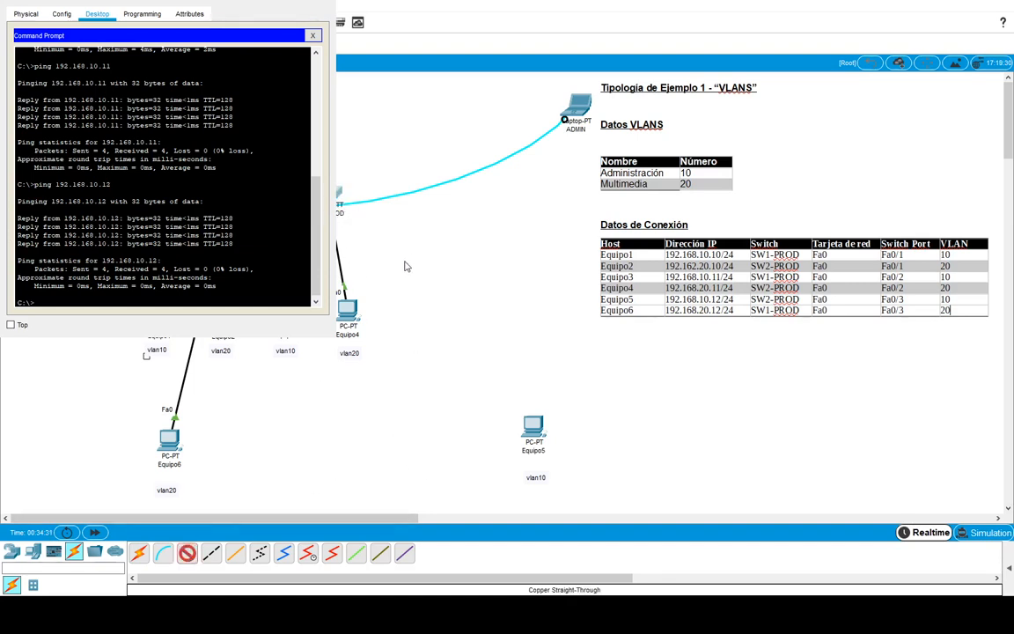
left_click(339, 202)
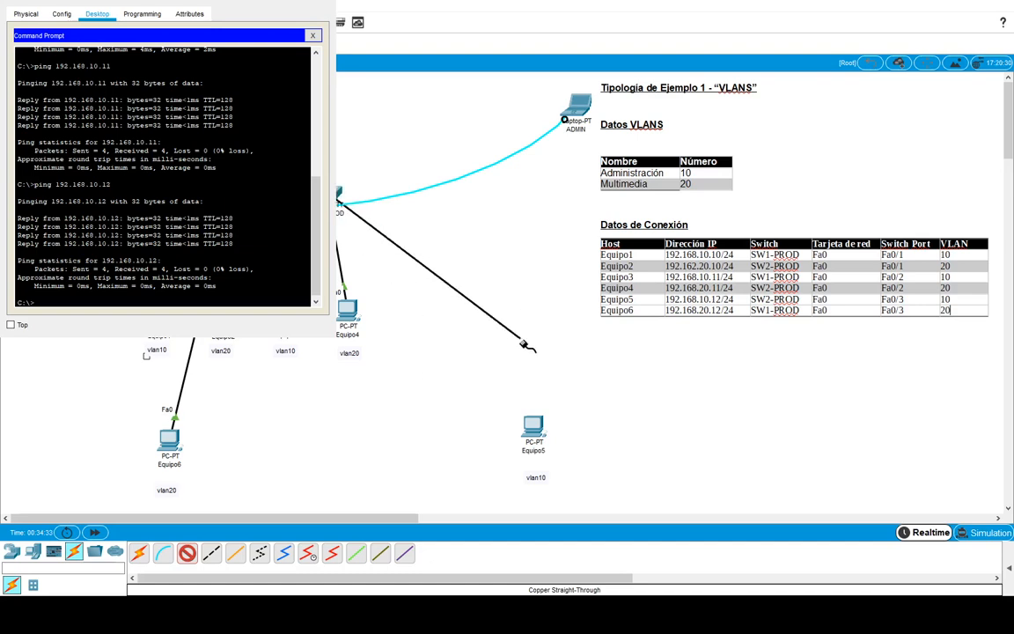
left_click(535, 424)
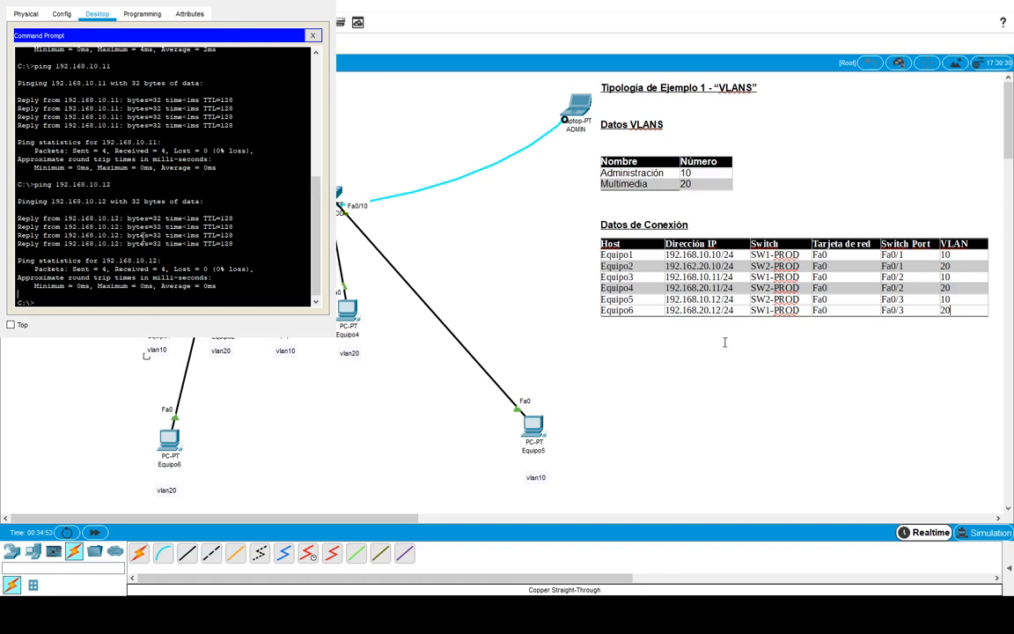
Ping 192.168.10.12 from Equipo1 over the Fa0/10 connection, interrupt the first run and repeat the ping.
key("Up")
key("Return")
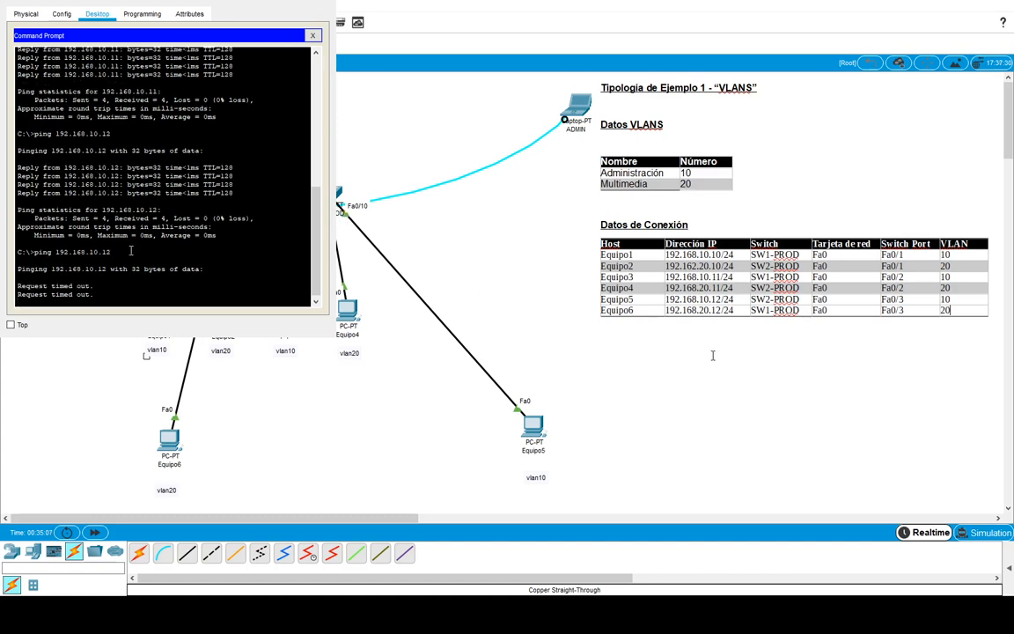
key("ctrl+c")
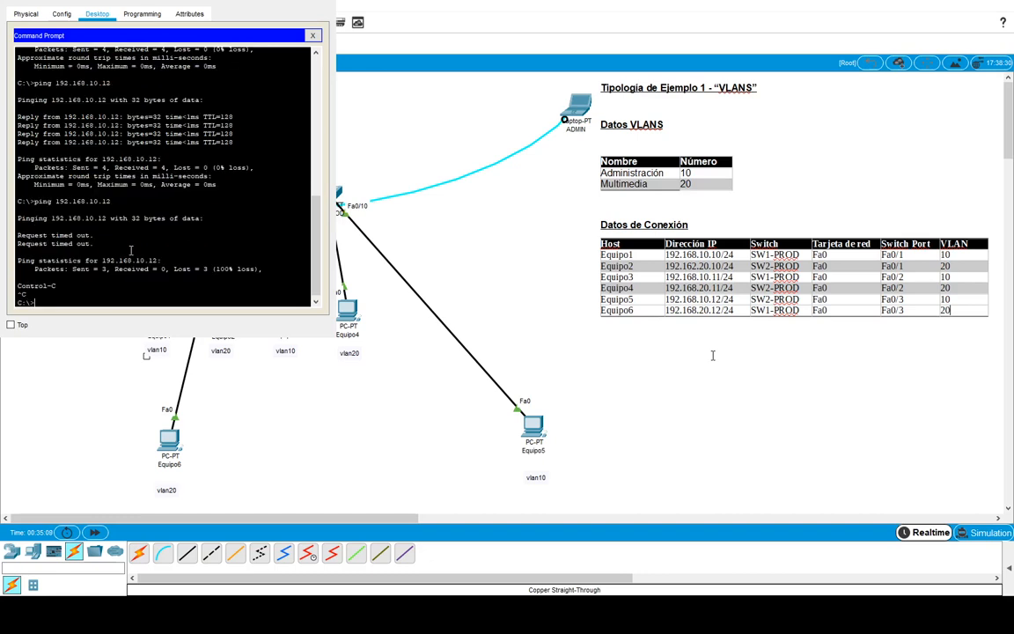
key("Up")
key("Return")
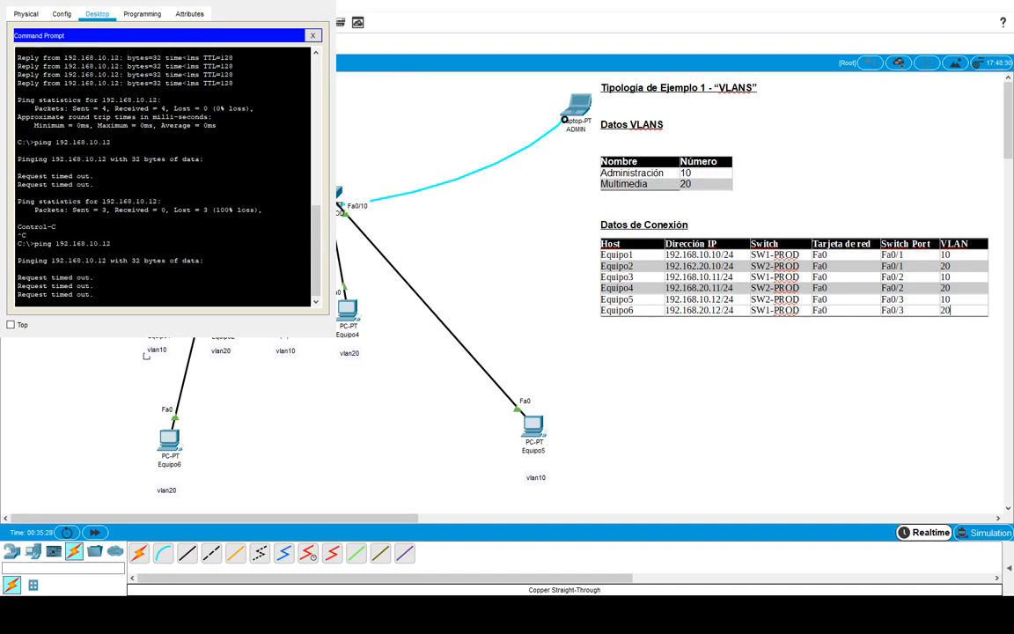
Delete Equipo5's cable to port Fa0/10 and run a new copper straight-through cable from Equipo5 to SW2-PROD.
left_click(365, 244)
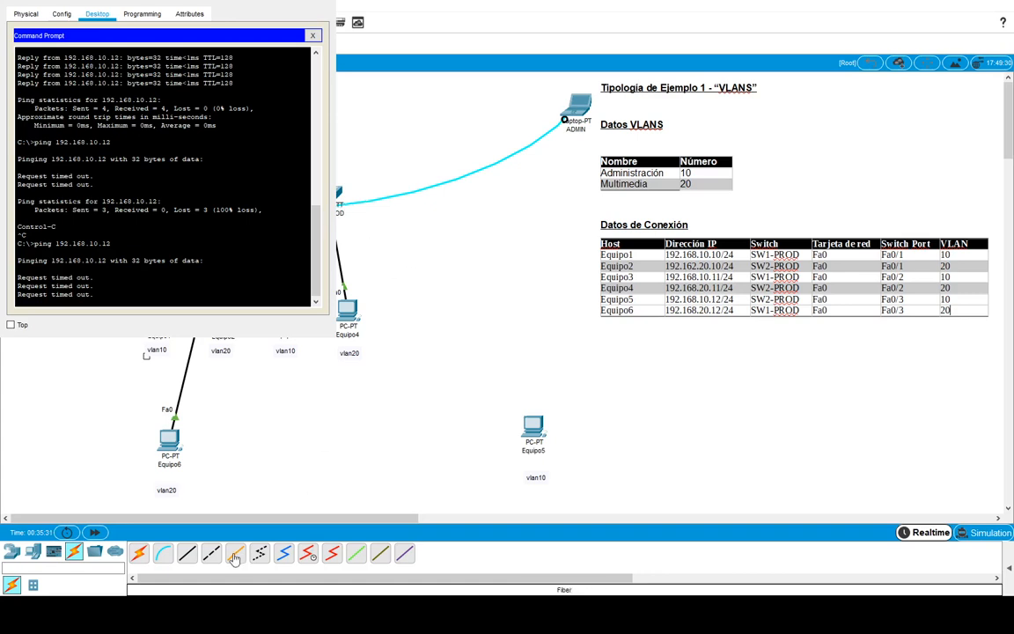
left_click(186, 553)
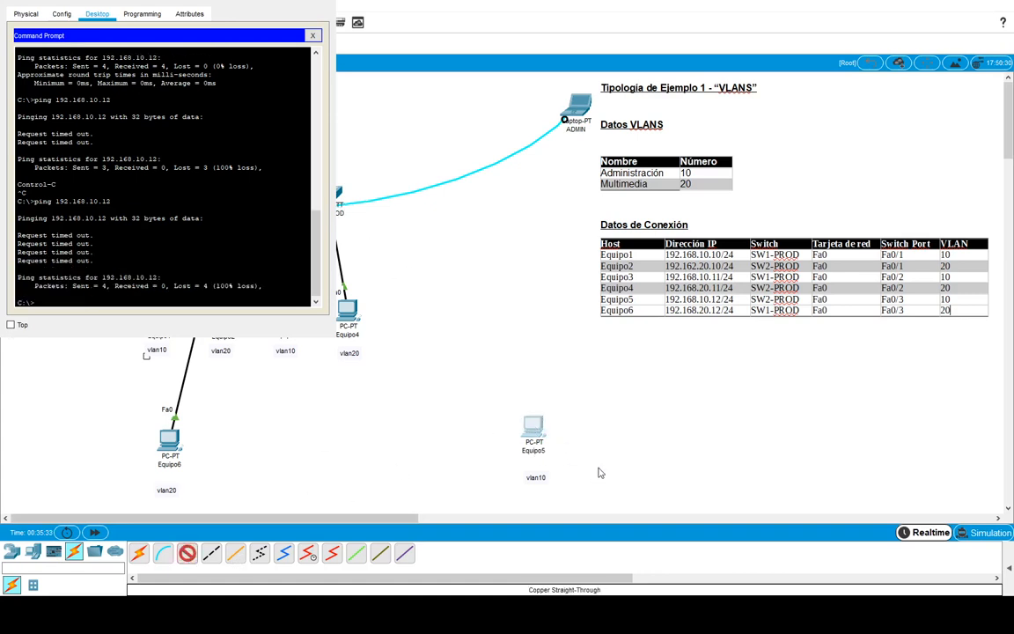
left_click(532, 426)
left_click(340, 199)
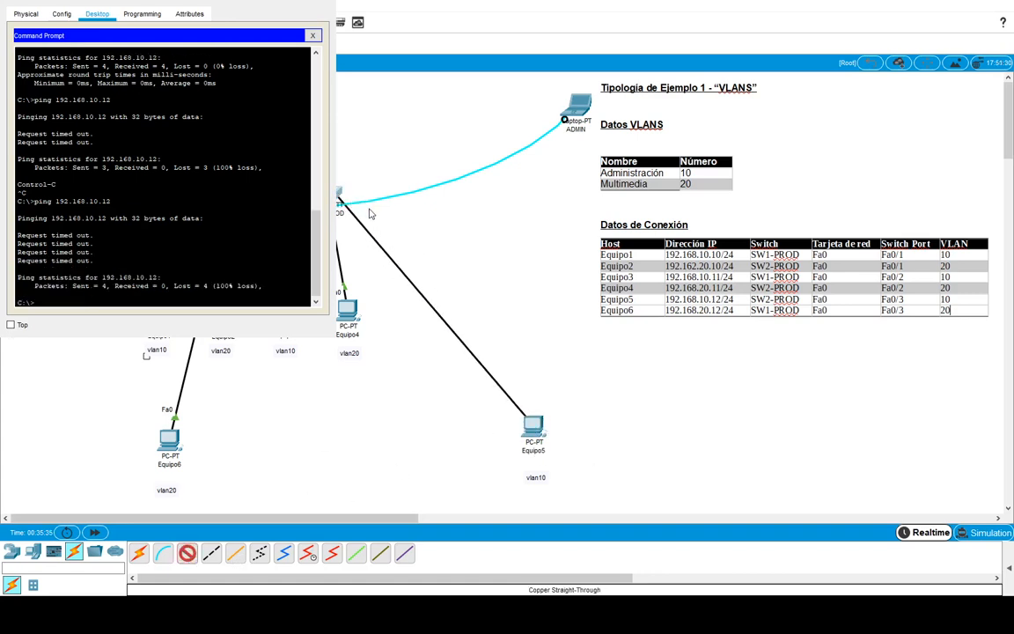